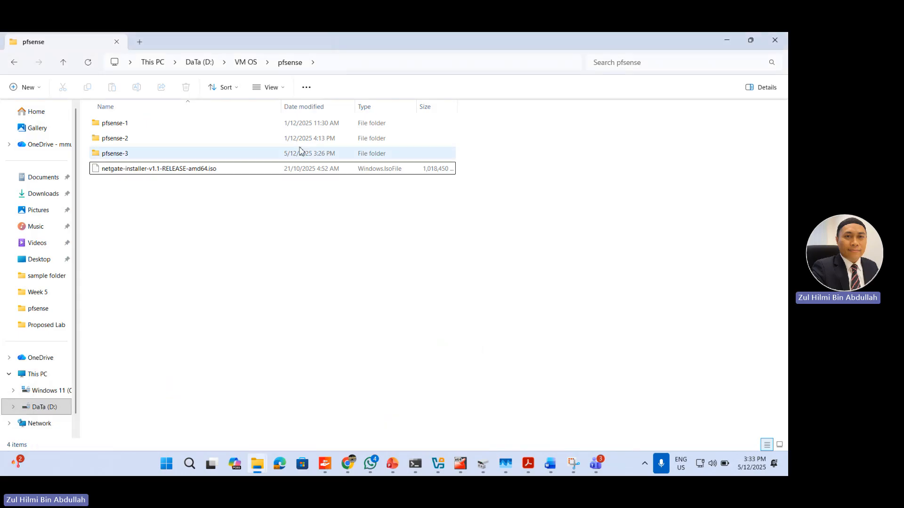
Step: Locate the netgate-installer-amd64.iso.gz archive in the VM OS folder and select the netgate-installer-v1.1-RELEASE-amd64.iso file in the pfsense folder
{"action": "left_click", "coordinate": [240, 65]}
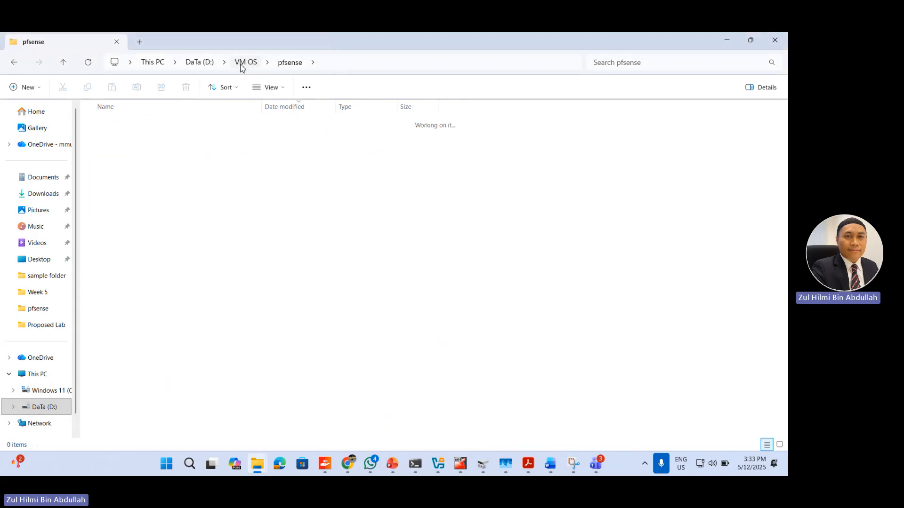
{"action": "left_click", "coordinate": [158, 155]}
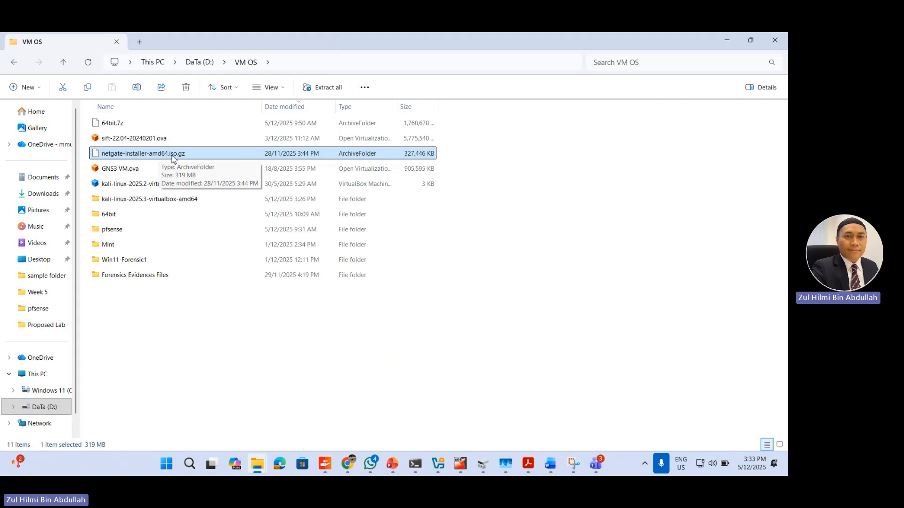
{"action": "right_click", "coordinate": [172, 157]}
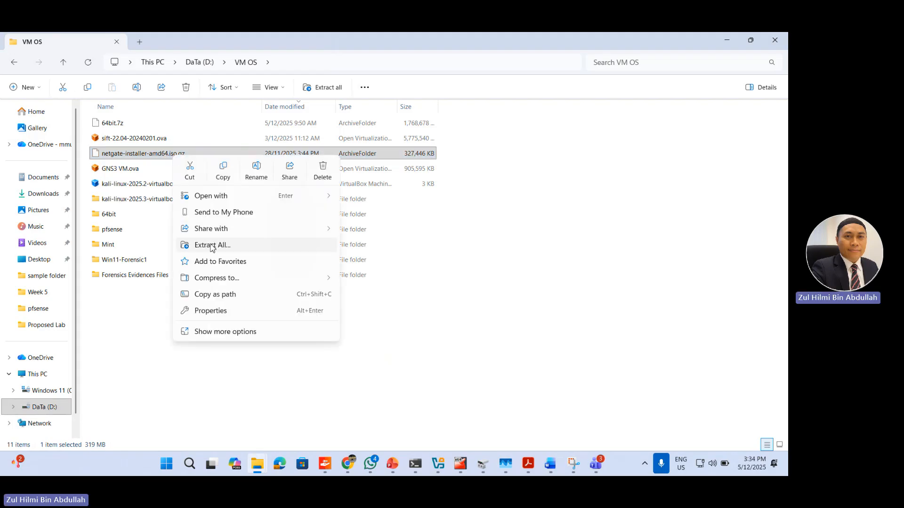
{"action": "left_click", "coordinate": [117, 231]}
{"action": "double_click", "coordinate": [117, 230]}
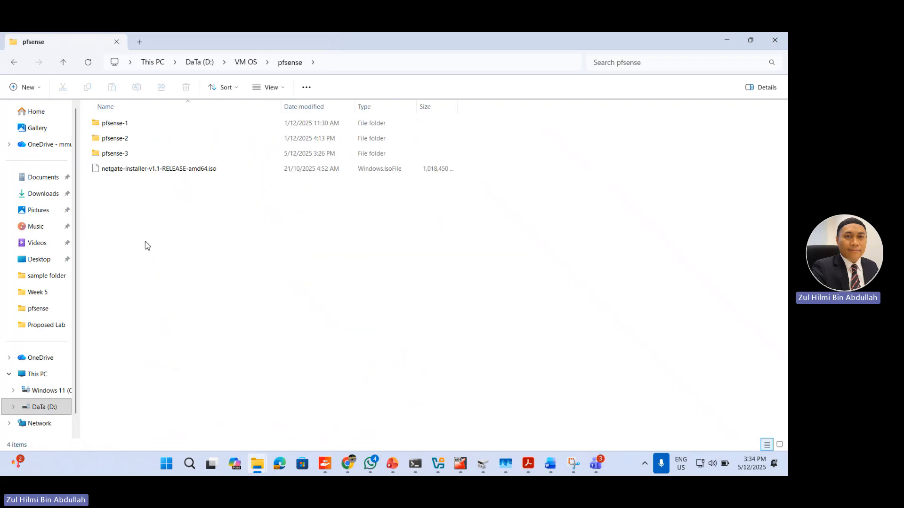
{"action": "left_click", "coordinate": [170, 170]}
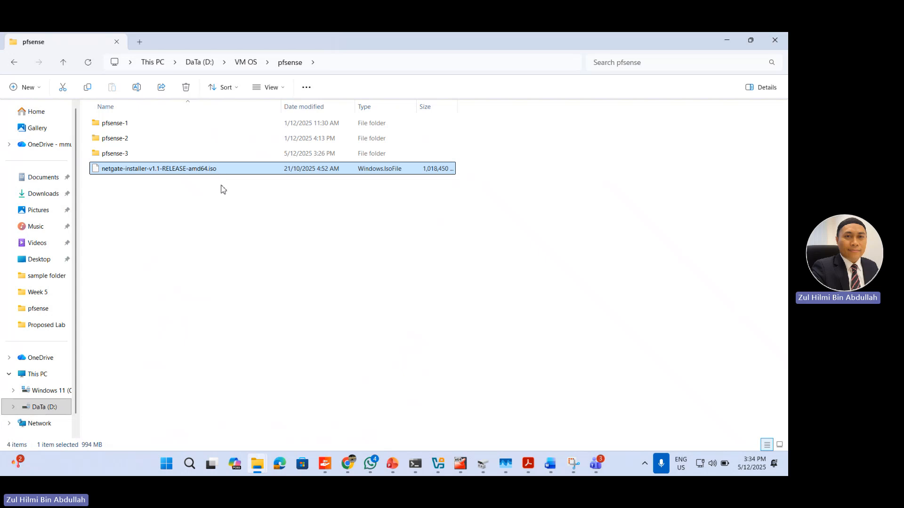
Step: Switch to Oracle VirtualBox Manager and bring up both of its open windows
{"action": "left_click", "coordinate": [436, 465]}
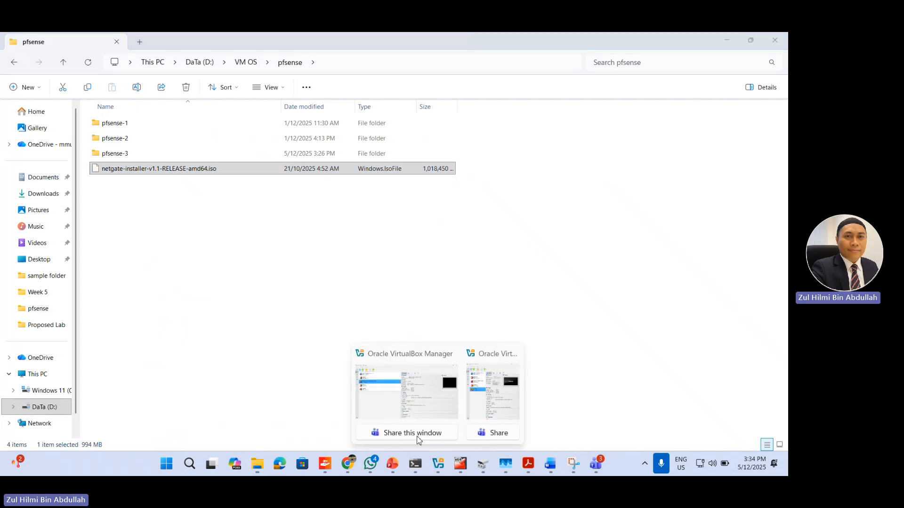
{"action": "left_click", "coordinate": [421, 391]}
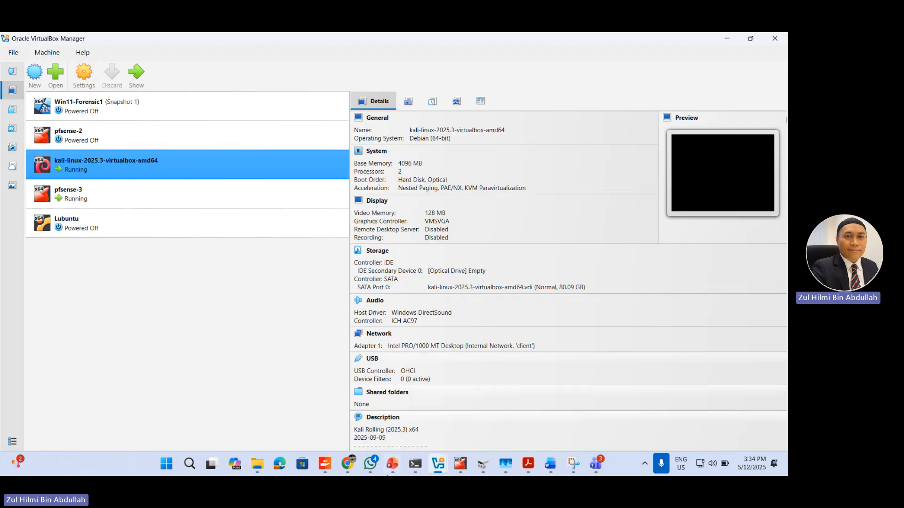
{"action": "left_click", "coordinate": [442, 466]}
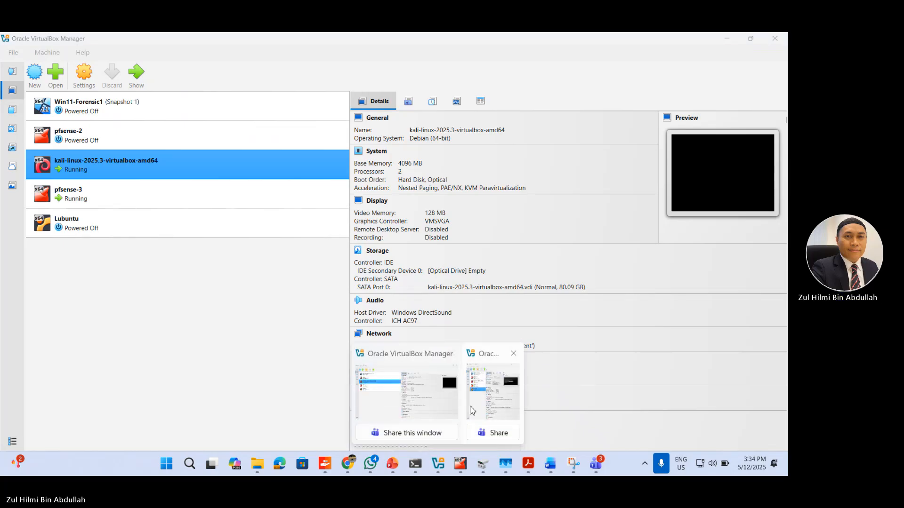
{"action": "left_click", "coordinate": [473, 411]}
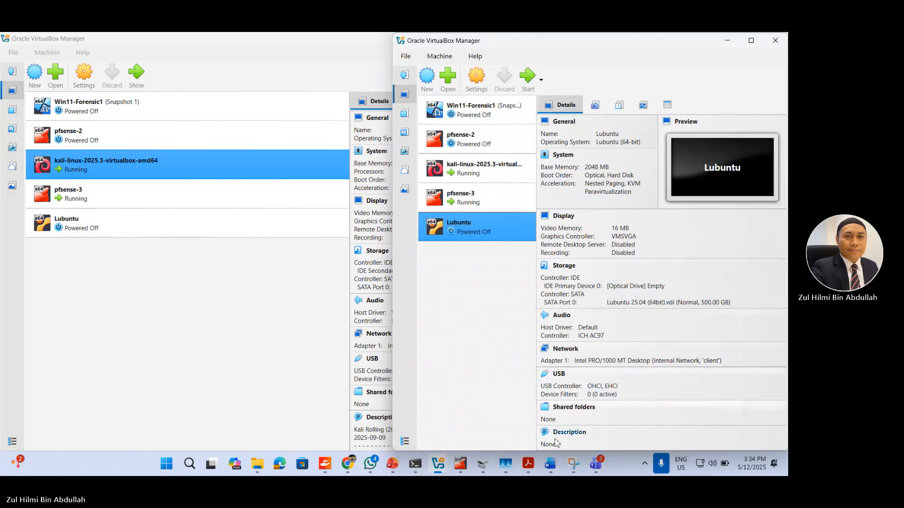
Step: Check the running Kali Linux machine's screen and the pfsense-3 machine's details in VirtualBox Manager
{"action": "left_click", "coordinate": [461, 464]}
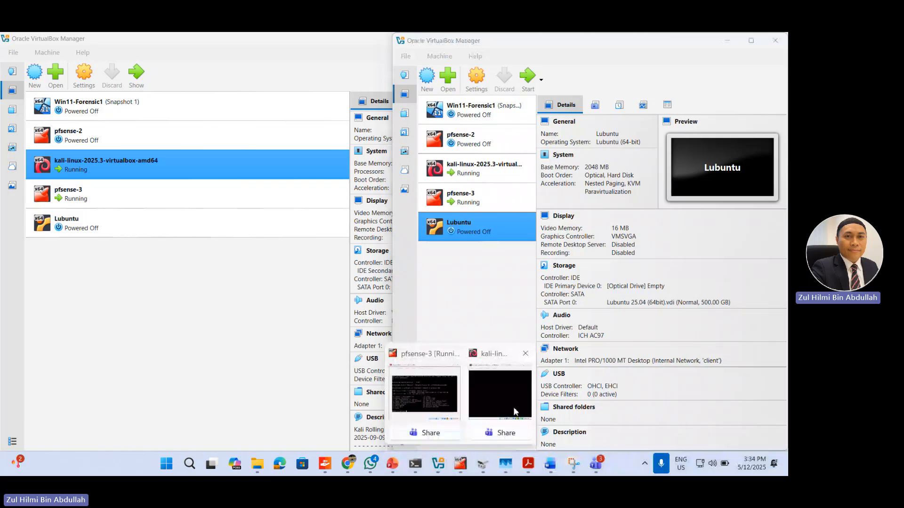
{"action": "left_click", "coordinate": [514, 412]}
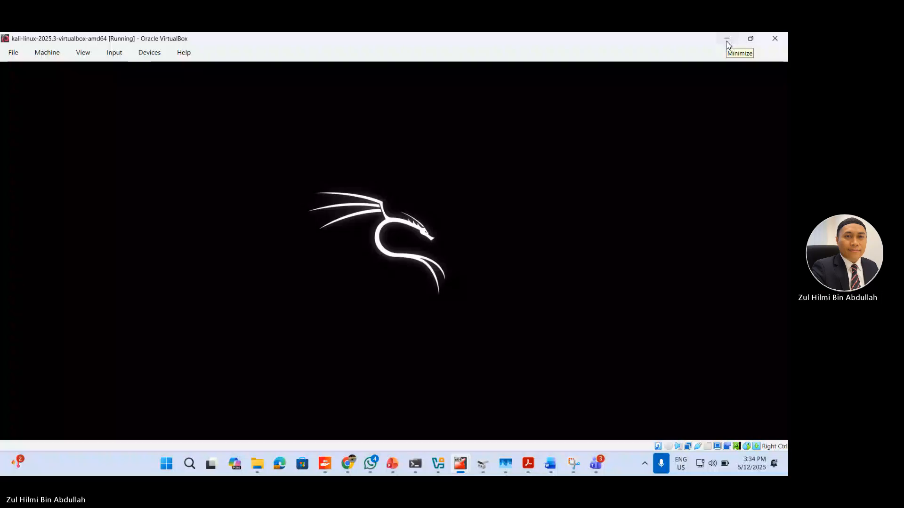
{"action": "left_click", "coordinate": [726, 41]}
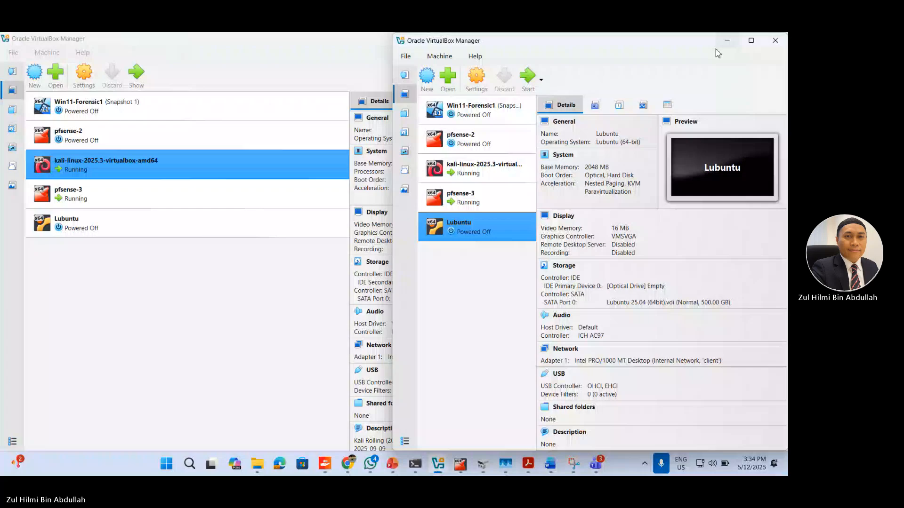
{"action": "left_click", "coordinate": [131, 194]}
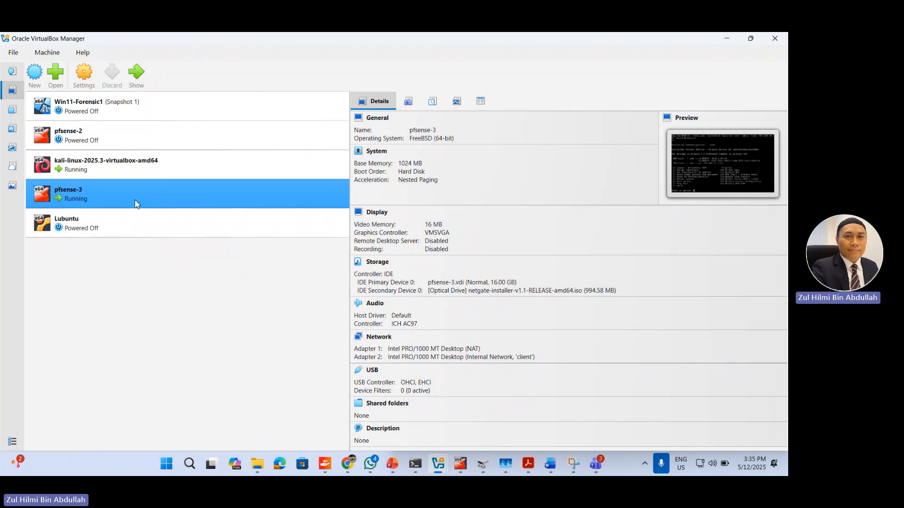
Step: Search Windows for "7z" and launch 7-Zip File Manager
{"action": "left_click", "coordinate": [188, 465]}
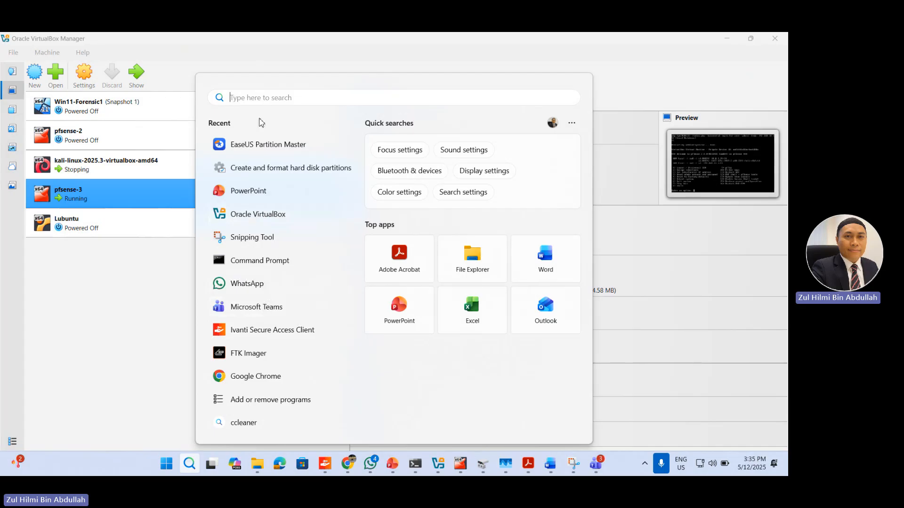
{"action": "type", "text": "7z"}
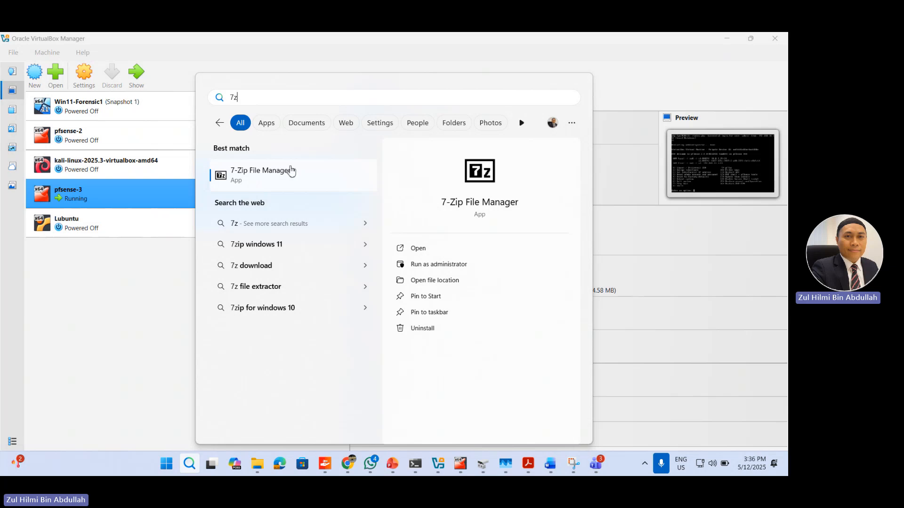
{"action": "left_click", "coordinate": [289, 182]}
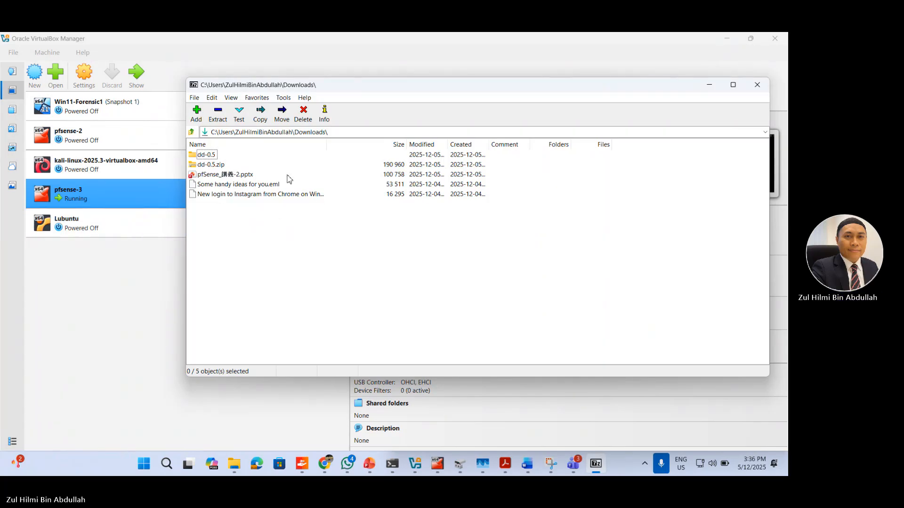
{"action": "left_click", "coordinate": [214, 117]}
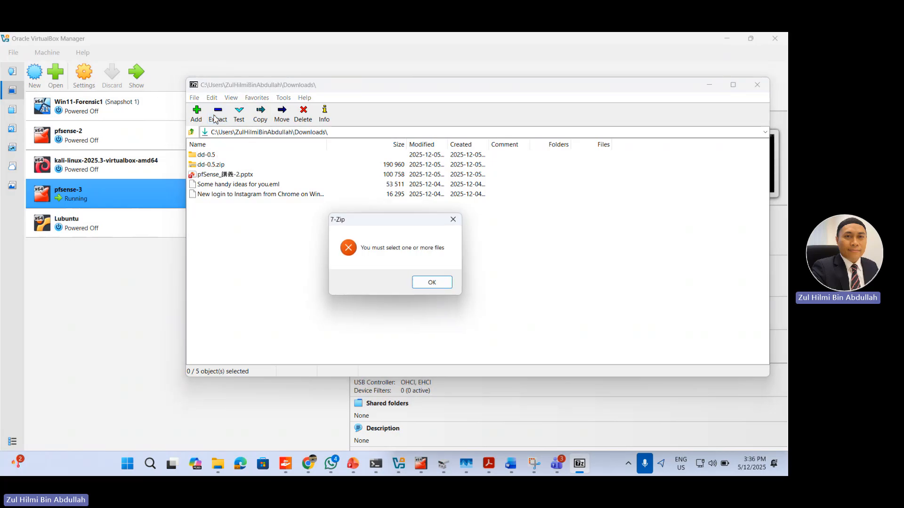
{"action": "left_click", "coordinate": [431, 283]}
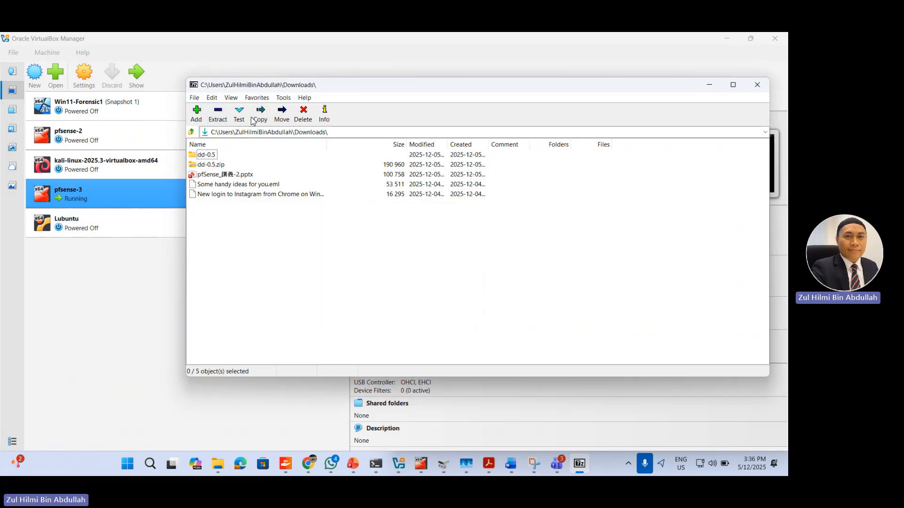
{"action": "left_click", "coordinate": [197, 113]}
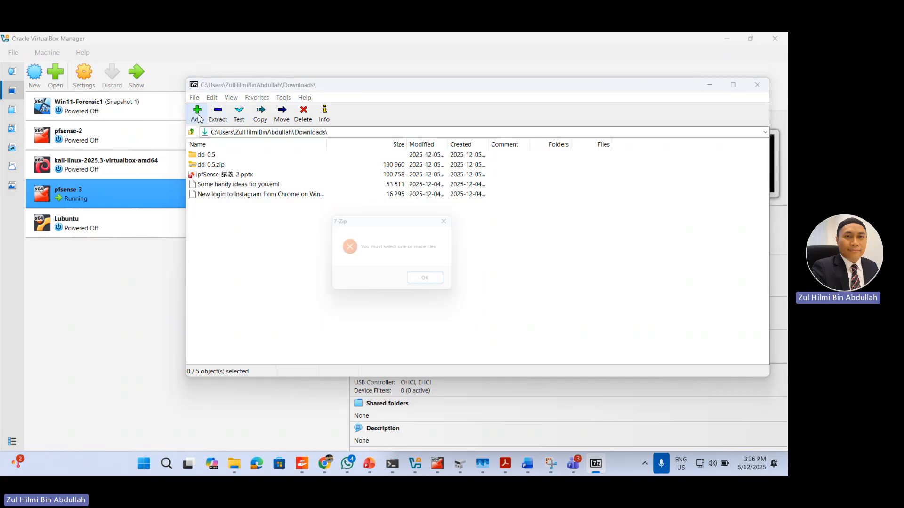
{"action": "left_click", "coordinate": [435, 283]}
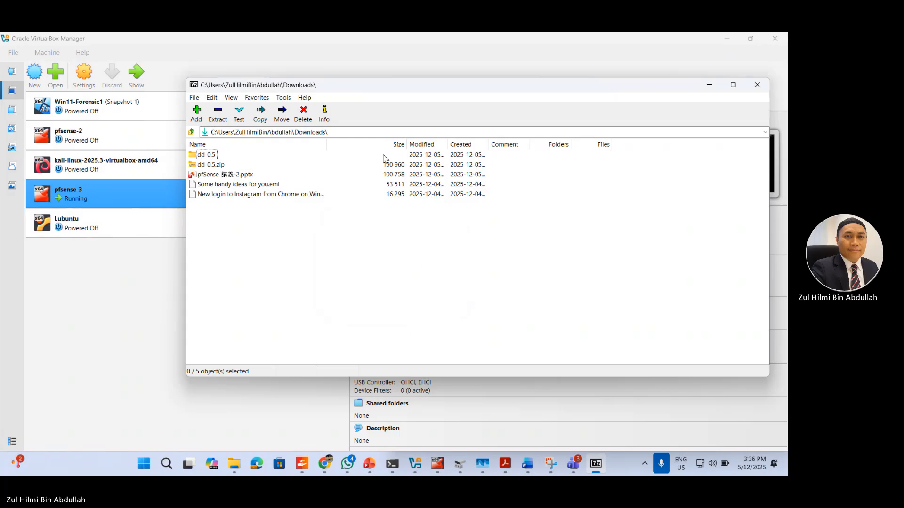
{"action": "left_click", "coordinate": [196, 98]}
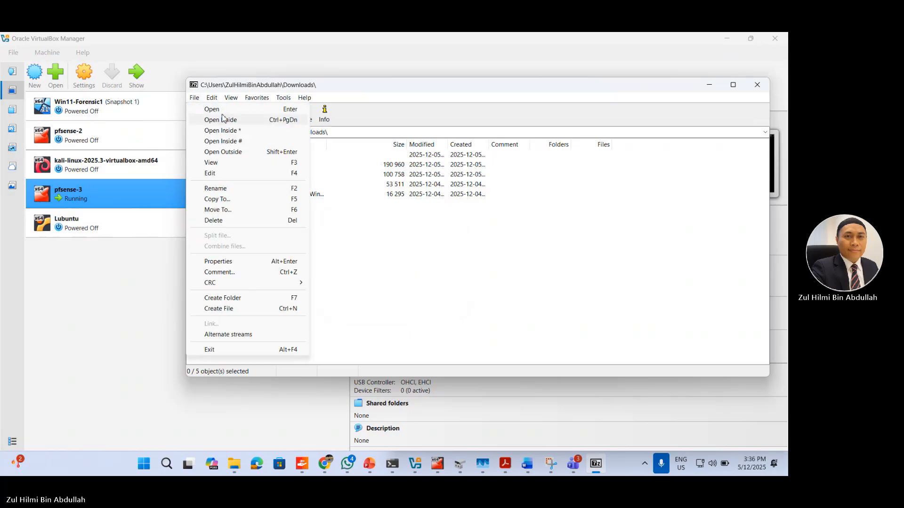
{"action": "left_click", "coordinate": [220, 111]}
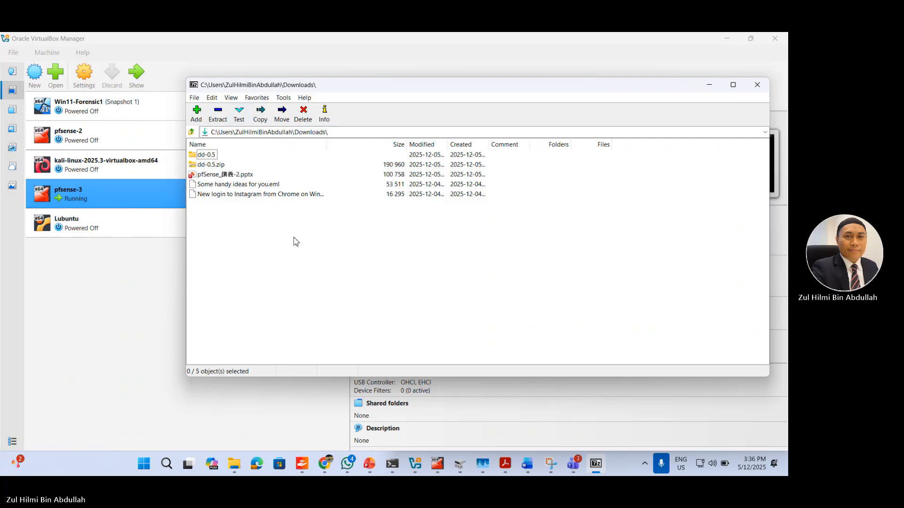
{"action": "left_click", "coordinate": [195, 99]}
{"action": "left_click", "coordinate": [224, 111]}
Step: Browse from the Downloads folder up to the computer level and into the VM OS folder on drive D
{"action": "left_click", "coordinate": [191, 132]}
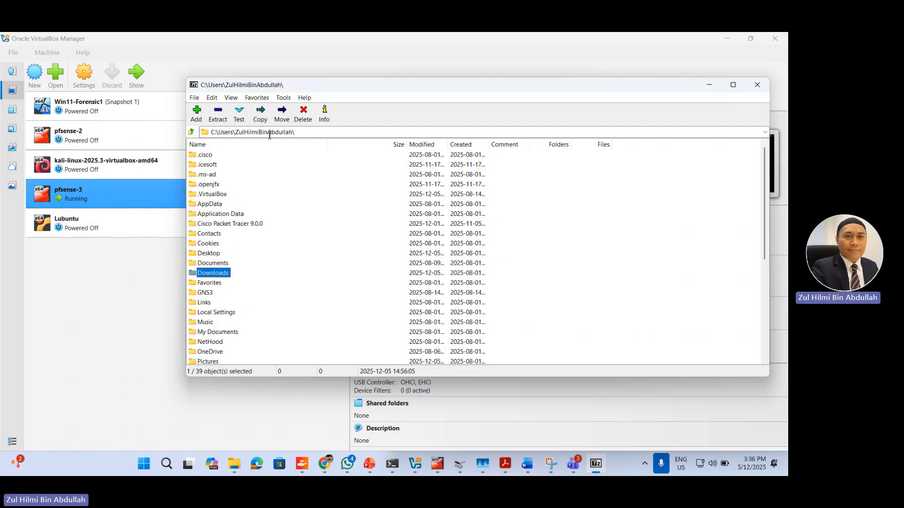
{"action": "left_click", "coordinate": [193, 132]}
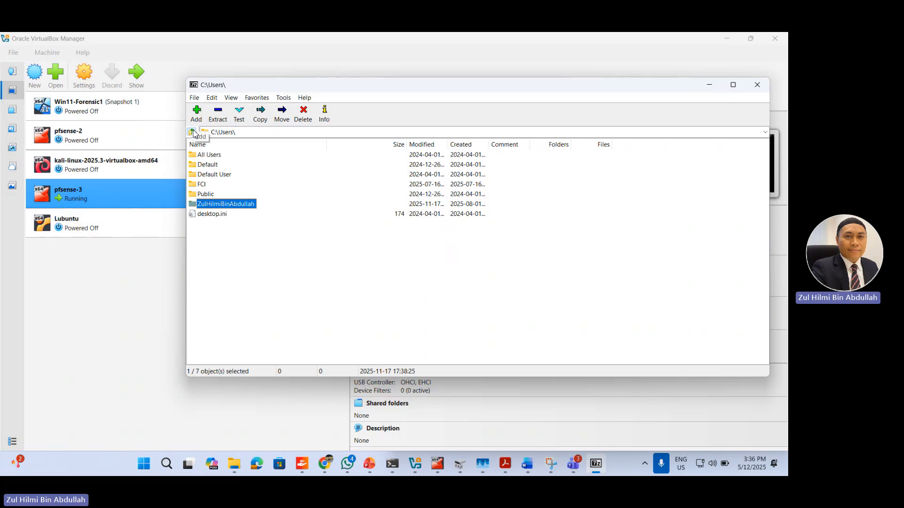
{"action": "left_click", "coordinate": [193, 132]}
{"action": "left_click", "coordinate": [193, 132]}
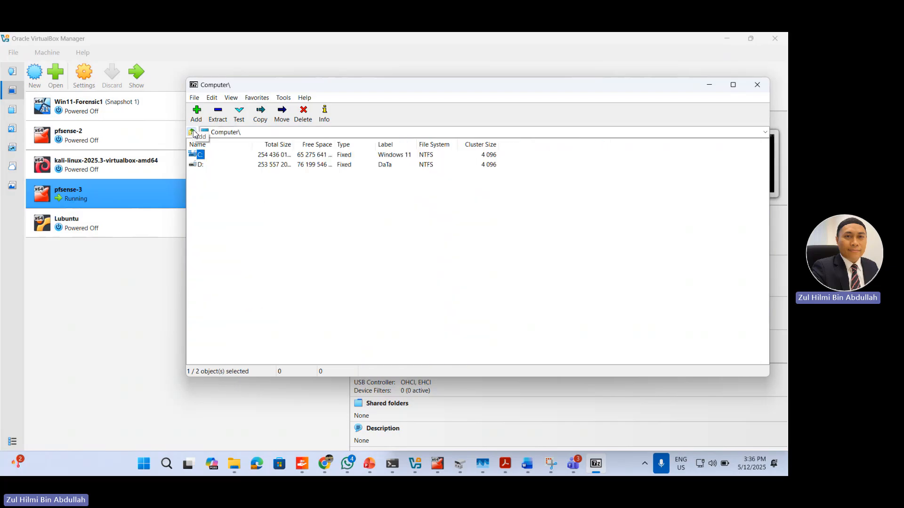
{"action": "left_click", "coordinate": [201, 165]}
{"action": "double_click", "coordinate": [201, 165]}
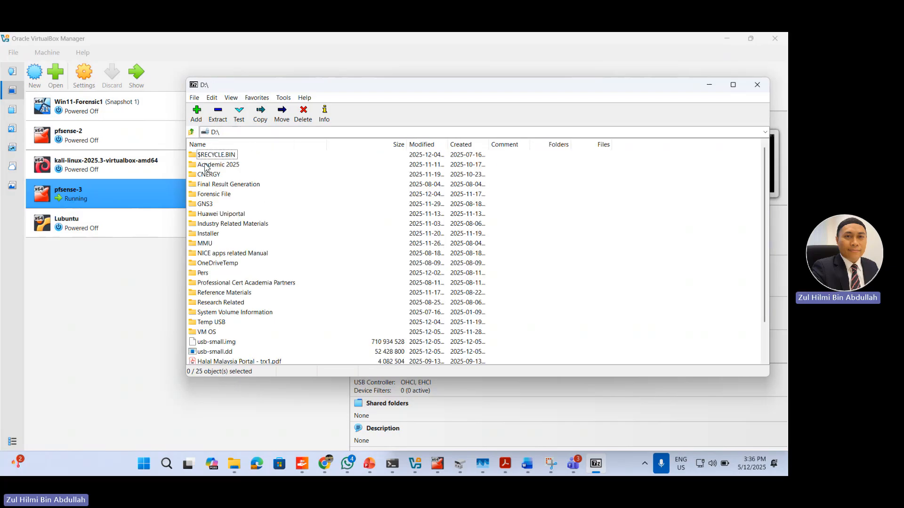
{"action": "double_click", "coordinate": [215, 335]}
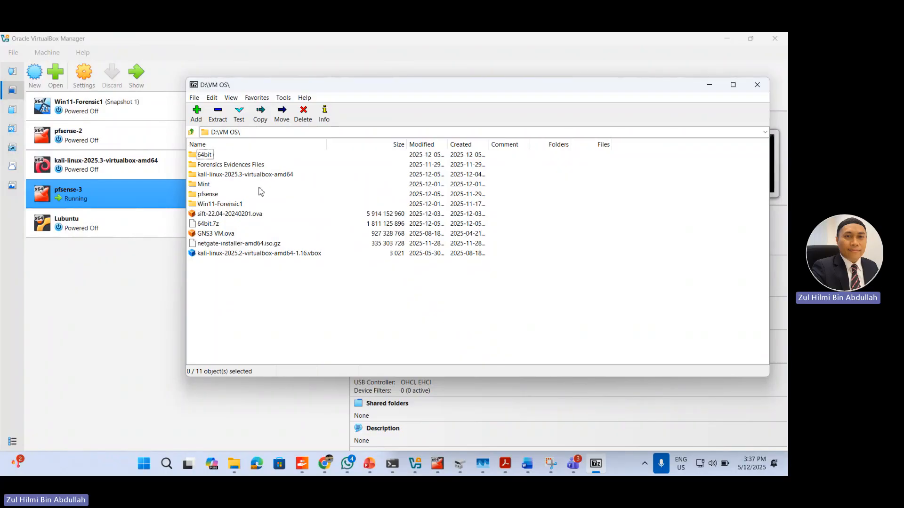
Step: Inspect the contents of the ISO inside the netgate-installer-amd64.iso.gz archive and close 7-Zip
{"action": "left_click", "coordinate": [244, 244]}
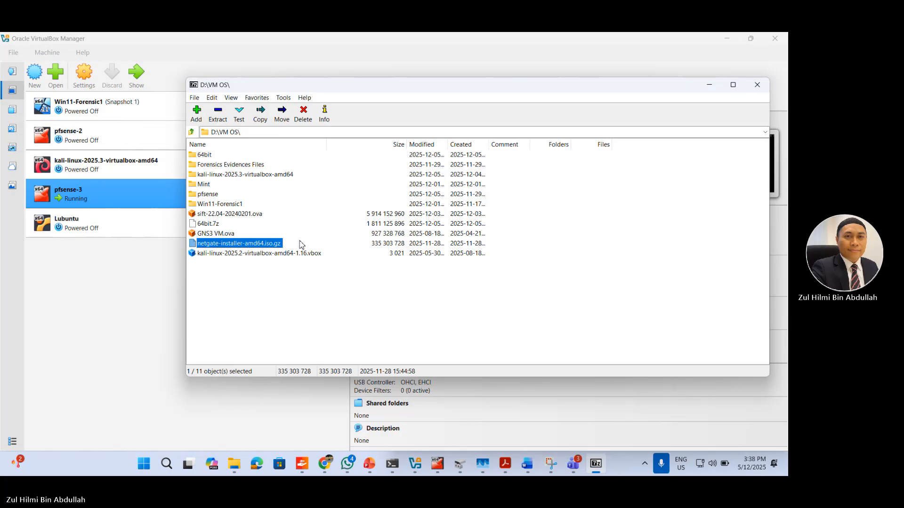
{"action": "double_click", "coordinate": [282, 244]}
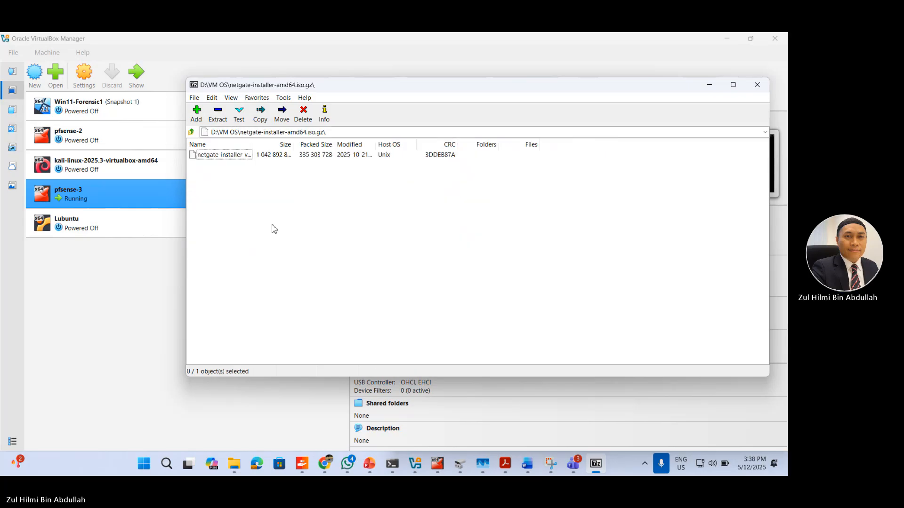
{"action": "double_click", "coordinate": [231, 156]}
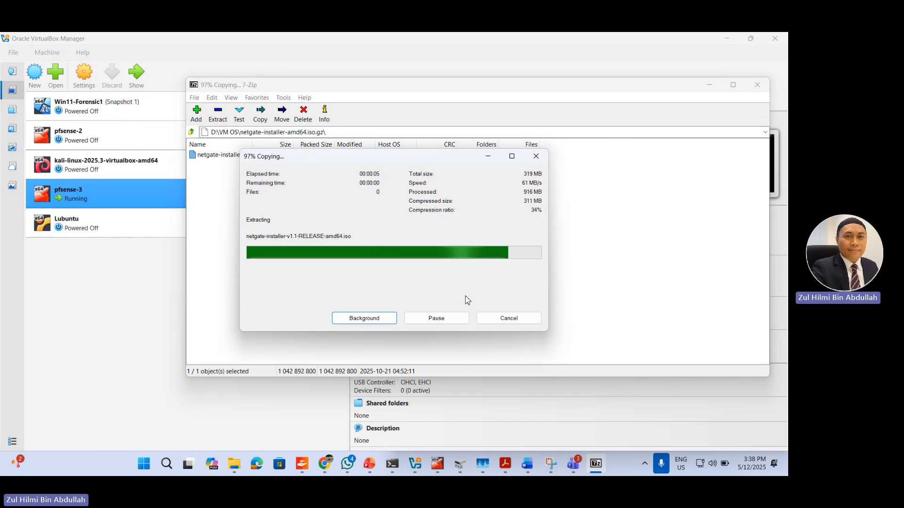
{"action": "left_click", "coordinate": [757, 85]}
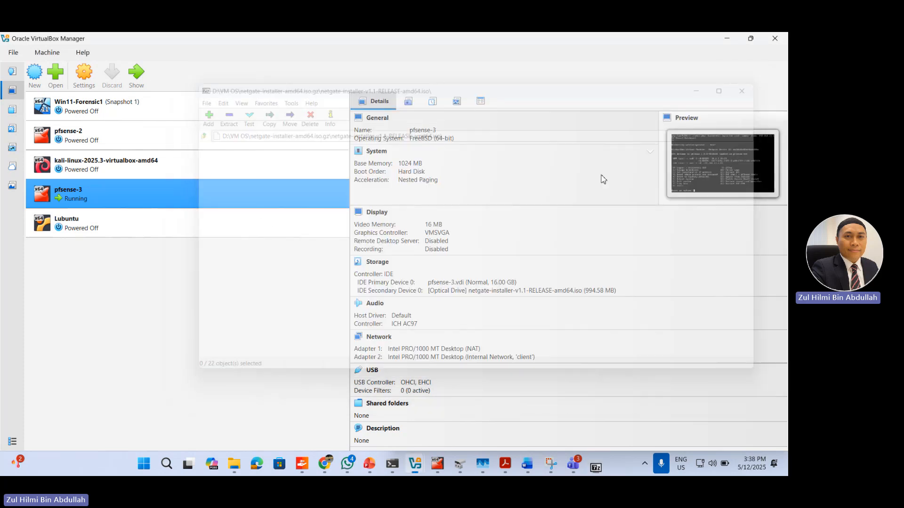
Step: Switch to the File Explorer window showing the pfsense folder and go to the Downloads folder
{"action": "mouse_move", "coordinate": [257, 463]}
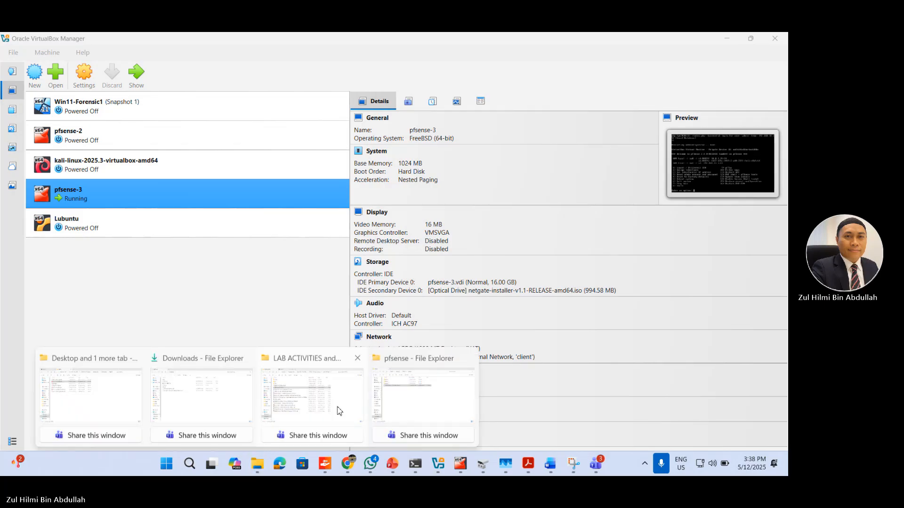
{"action": "left_click", "coordinate": [414, 400]}
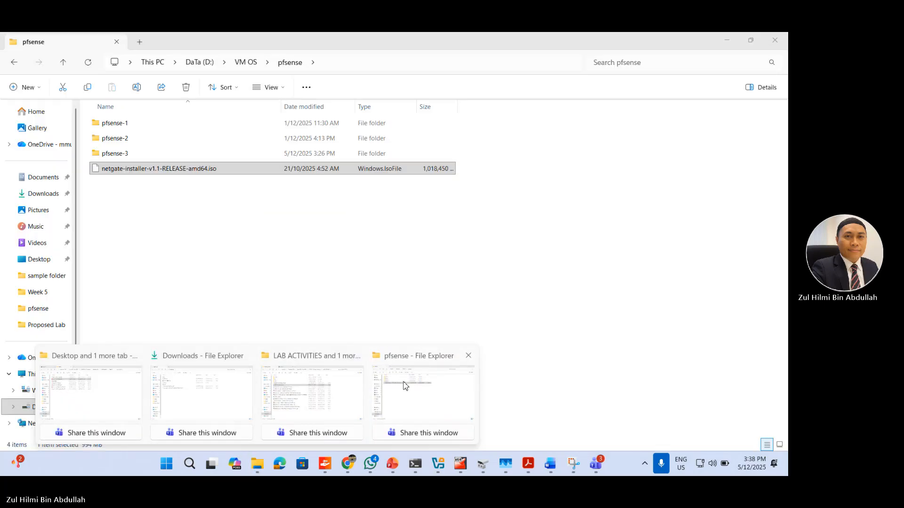
{"action": "left_click", "coordinate": [46, 198]}
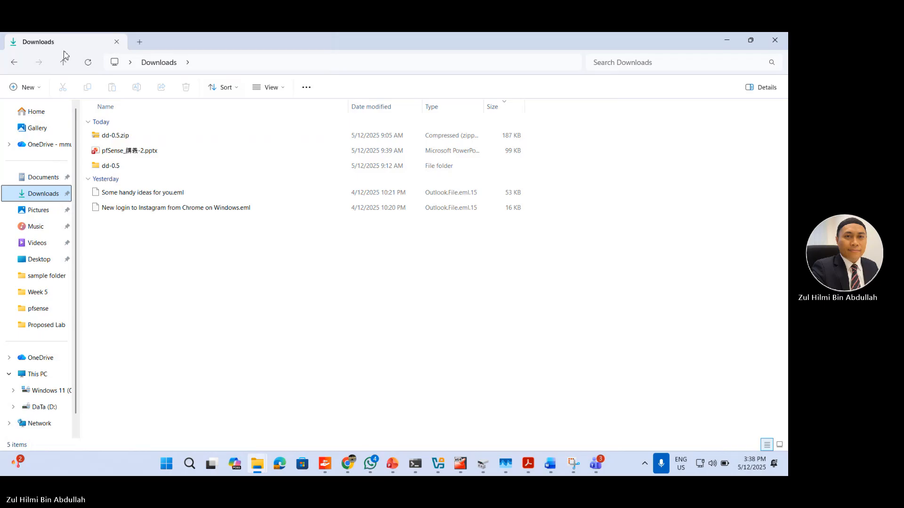
Step: Go back from Downloads to the VM OS folder on drive D and select the pfsense folder
{"action": "left_click", "coordinate": [15, 63]}
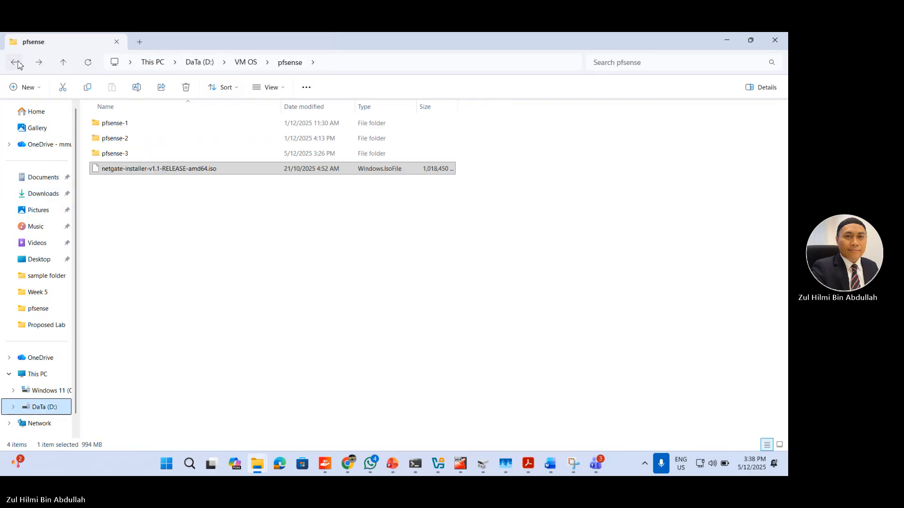
{"action": "left_click", "coordinate": [17, 64]}
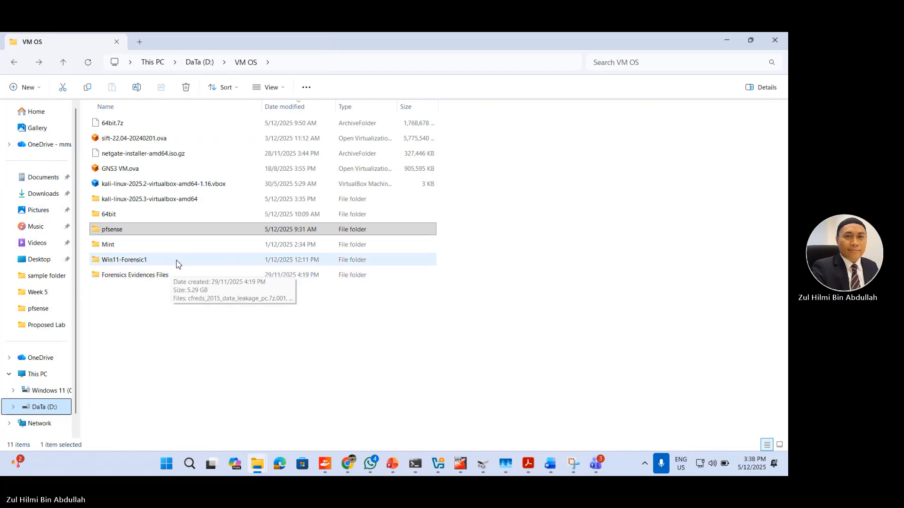
{"action": "left_click", "coordinate": [196, 229]}
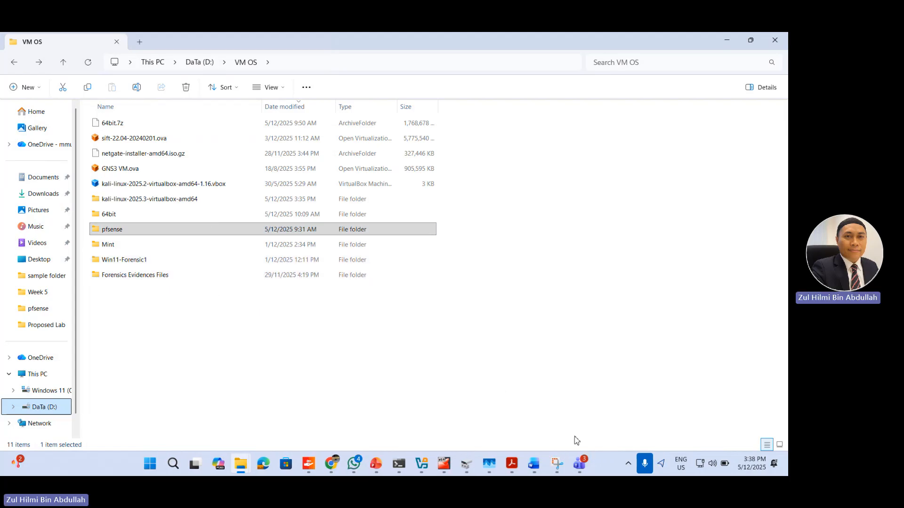
Step: Launch 7-Zip File Manager again and extract netgate-installer-amd64.iso.gz to D:\VM OS\ in a netgate-installer-amd64.iso subfolder
{"action": "left_click", "coordinate": [173, 466]}
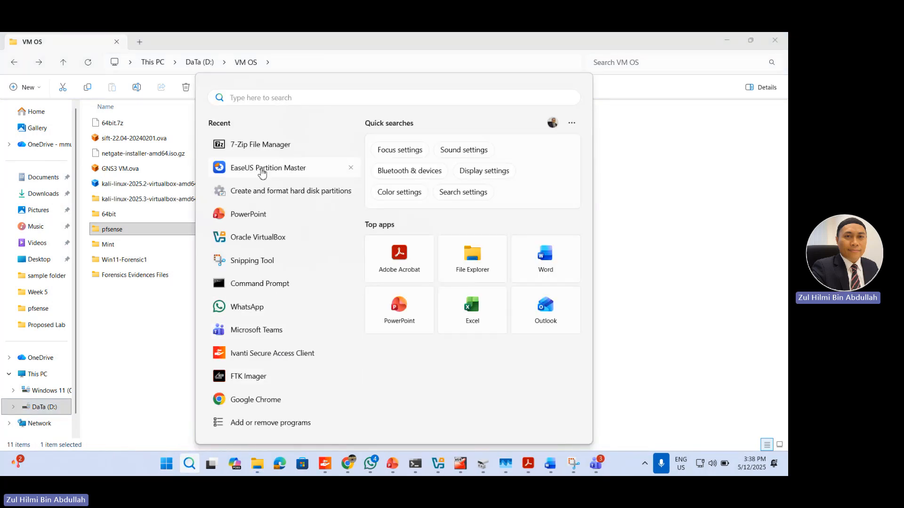
{"action": "left_click", "coordinate": [263, 151]}
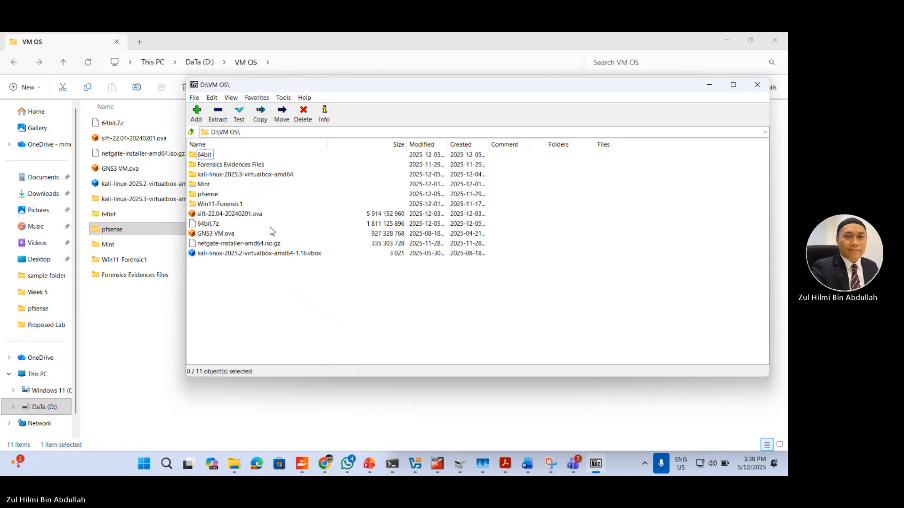
{"action": "left_click", "coordinate": [257, 246]}
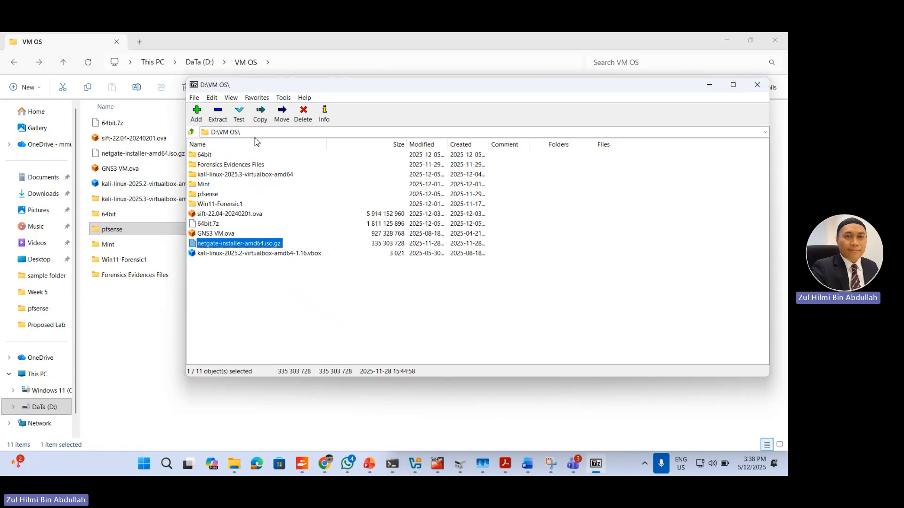
{"action": "left_click", "coordinate": [216, 116]}
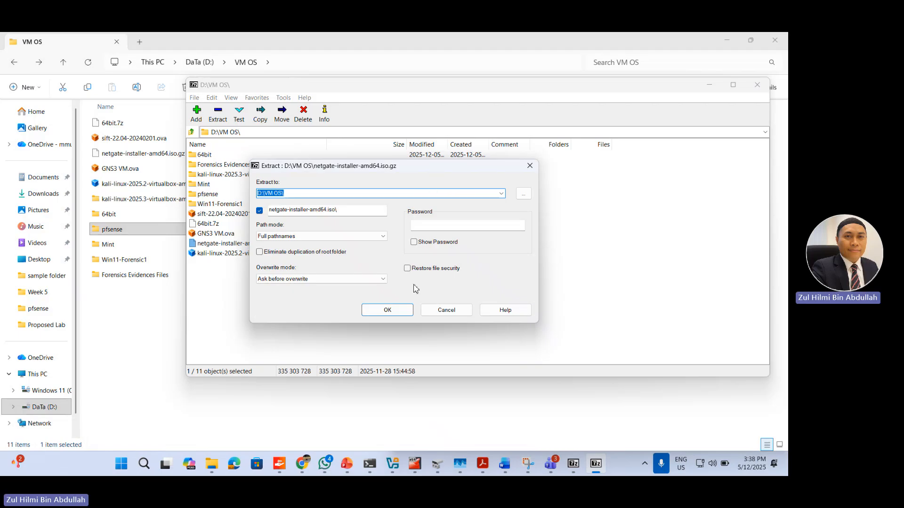
{"action": "left_click", "coordinate": [392, 311]}
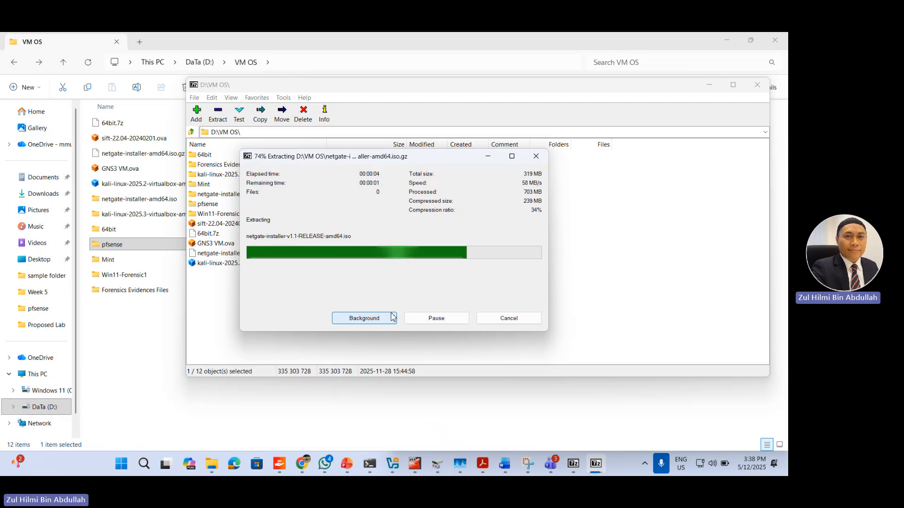
Step: Close 7-Zip and check the ISO file inside the extracted netgate-installer-amd64.iso folder
{"action": "left_click", "coordinate": [757, 85]}
{"action": "left_click", "coordinate": [138, 202]}
{"action": "double_click", "coordinate": [137, 204]}
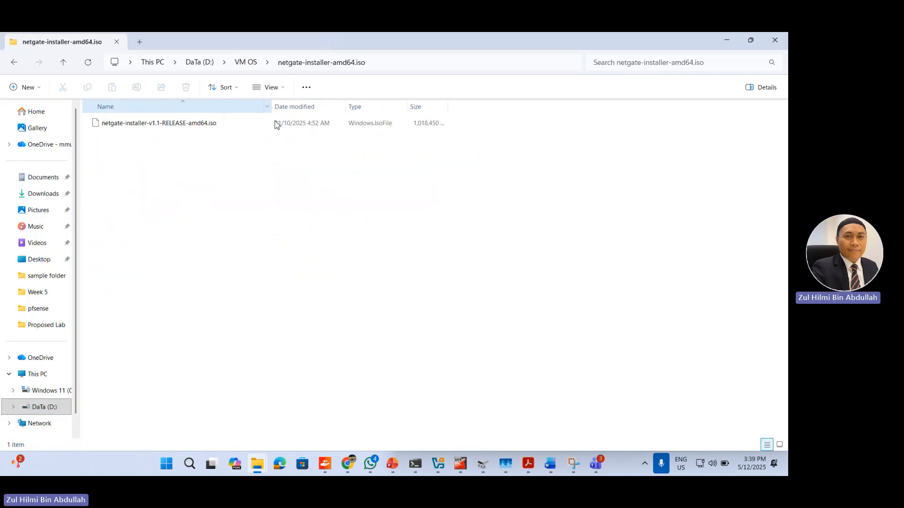
{"action": "left_click", "coordinate": [210, 122]}
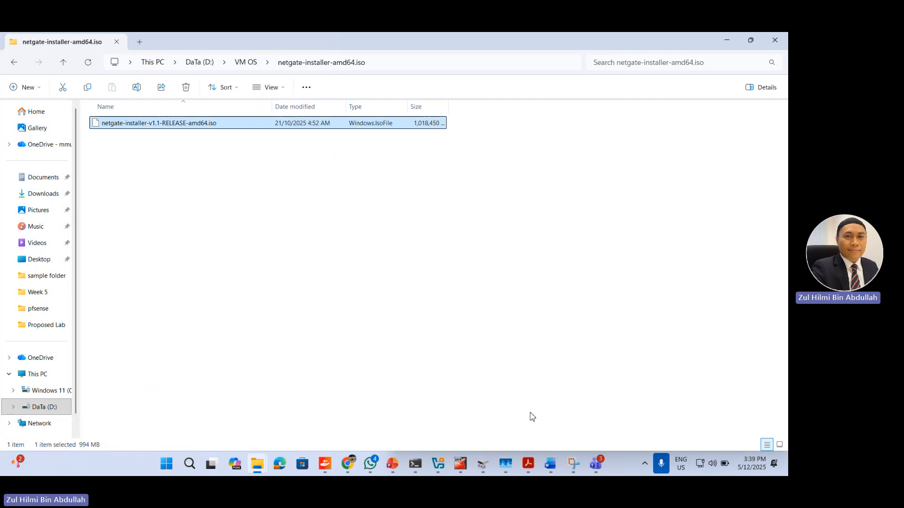
{"action": "left_click", "coordinate": [512, 380]}
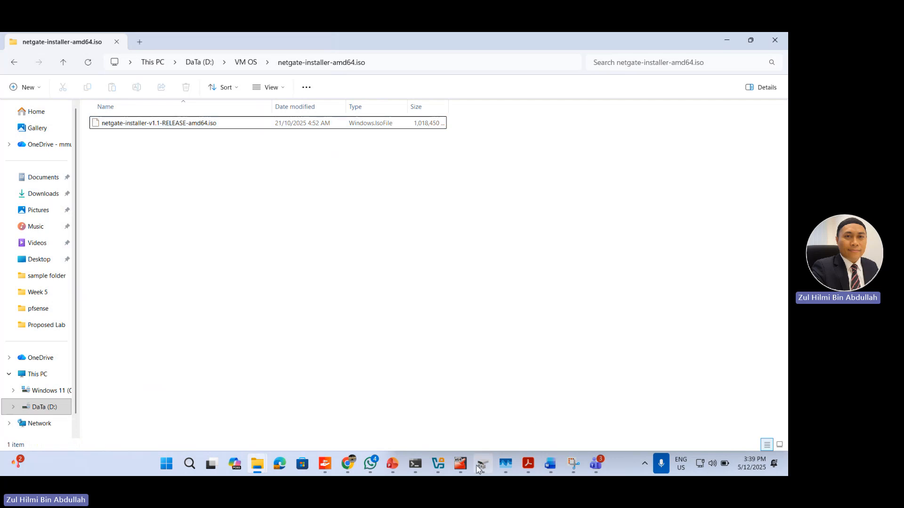
Step: Switch to the Oracle VirtualBox Manager window
{"action": "mouse_move", "coordinate": [441, 465]}
{"action": "left_click", "coordinate": [479, 411]}
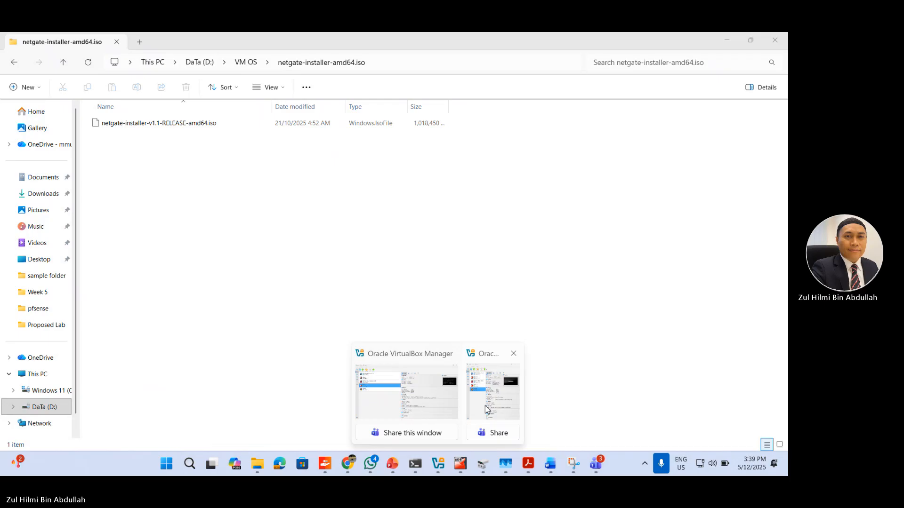
{"action": "left_click", "coordinate": [486, 409]}
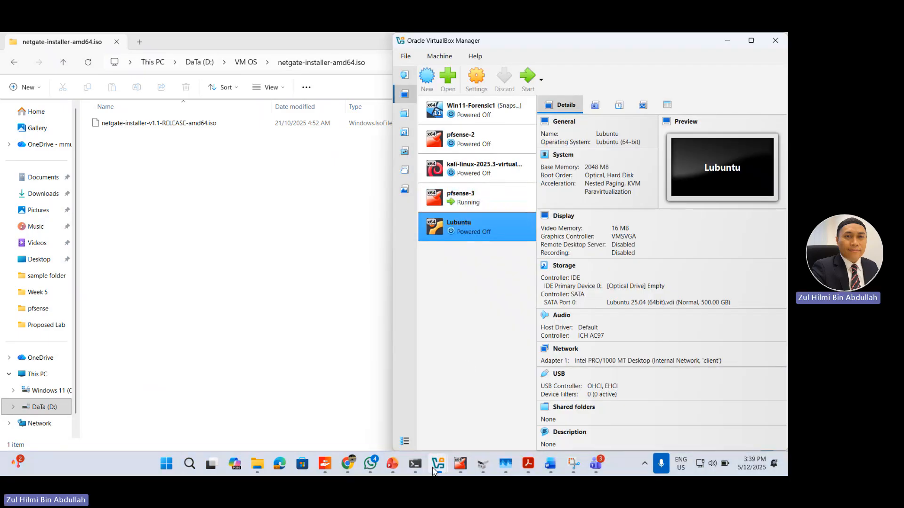
Step: Bring up the running pfsense-3 console and choose option 1, Assign Interfaces
{"action": "left_click", "coordinate": [461, 464]}
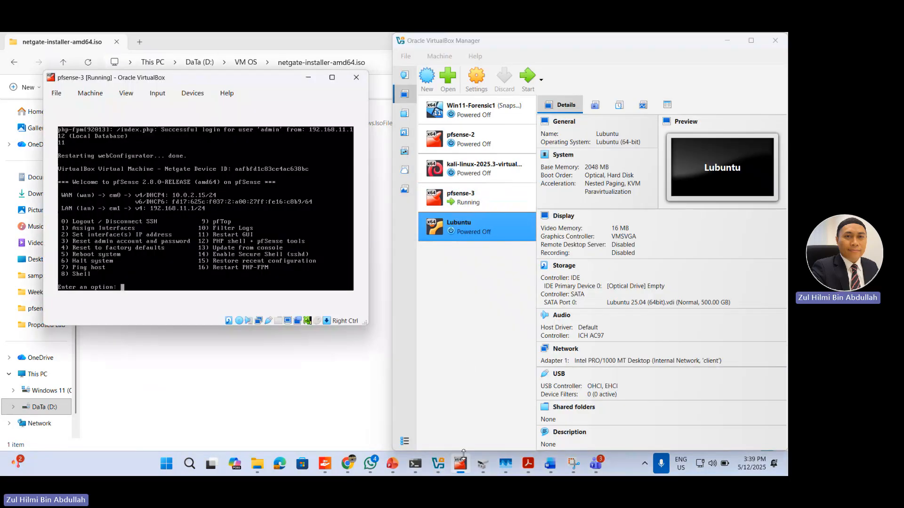
{"action": "left_click", "coordinate": [298, 285]}
{"action": "left_click", "coordinate": [328, 117]}
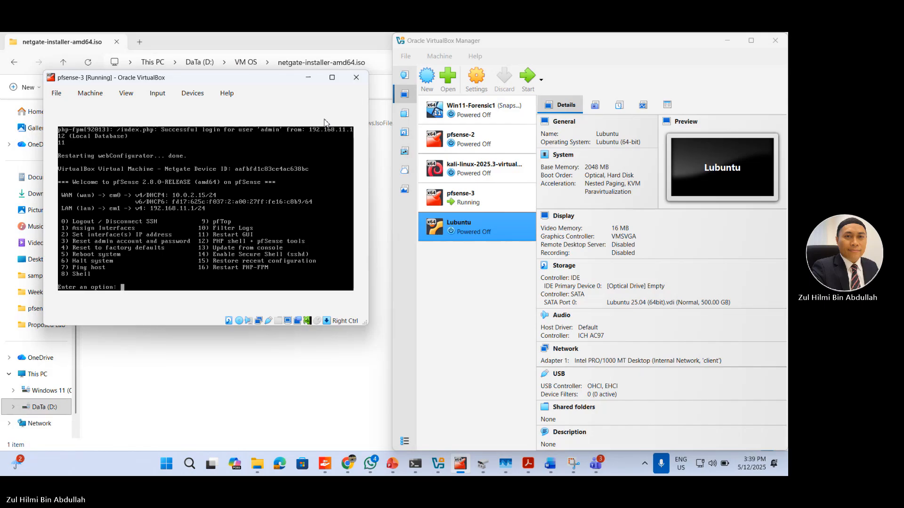
{"action": "type", "text": "1"}
{"action": "key", "text": "Return"}
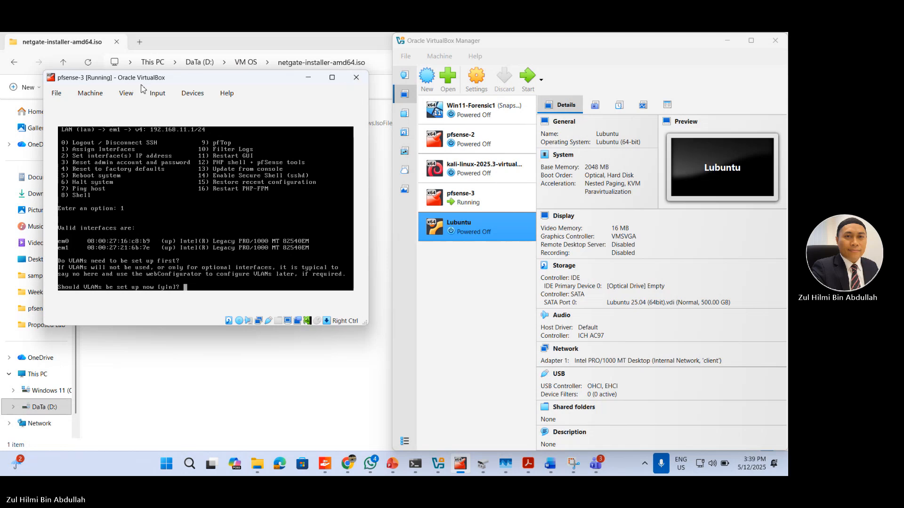
Step: Close the pfsense-3 virtual machine by powering it off
{"action": "left_click_drag", "start_coordinate": [140, 80], "coordinate": [136, 118]}
{"action": "left_click", "coordinate": [353, 115]}
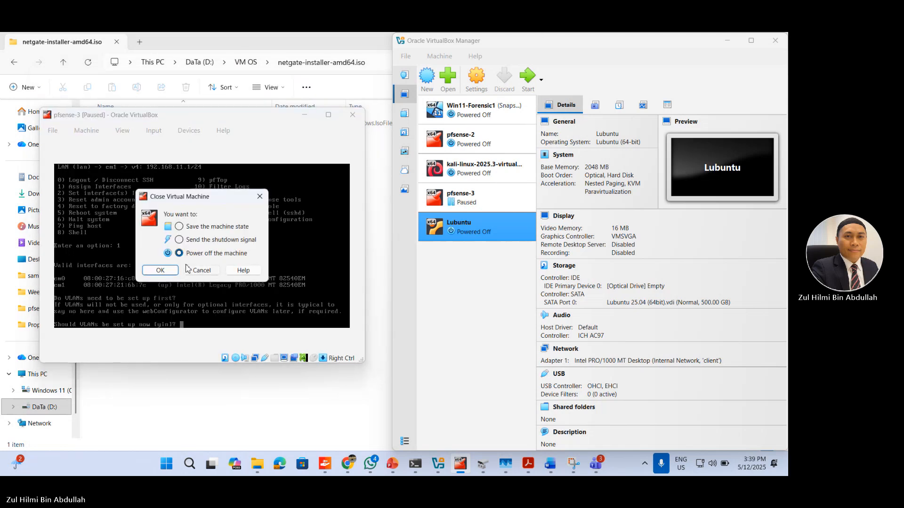
{"action": "left_click", "coordinate": [166, 274]}
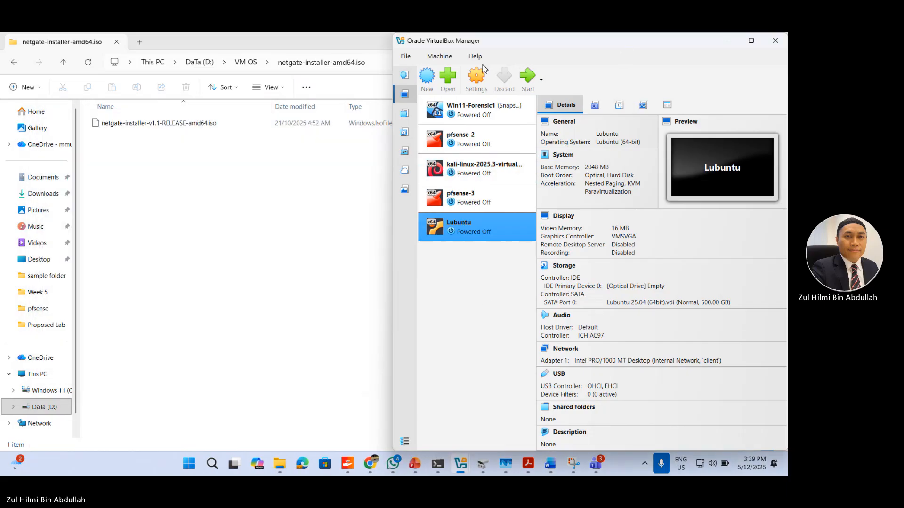
Step: Start creating a new virtual machine in VirtualBox Manager and name it pfense-4
{"action": "left_click_drag", "start_coordinate": [564, 48], "coordinate": [237, 56]}
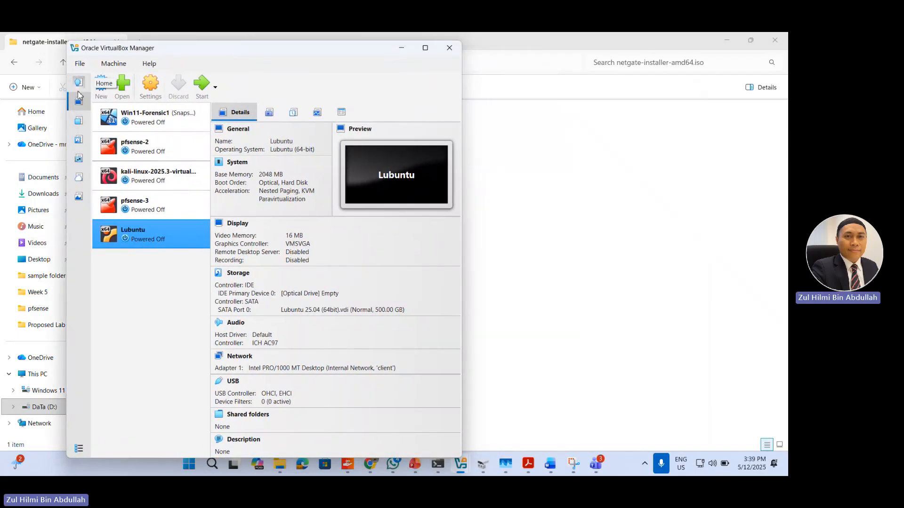
{"action": "left_click", "coordinate": [102, 87]}
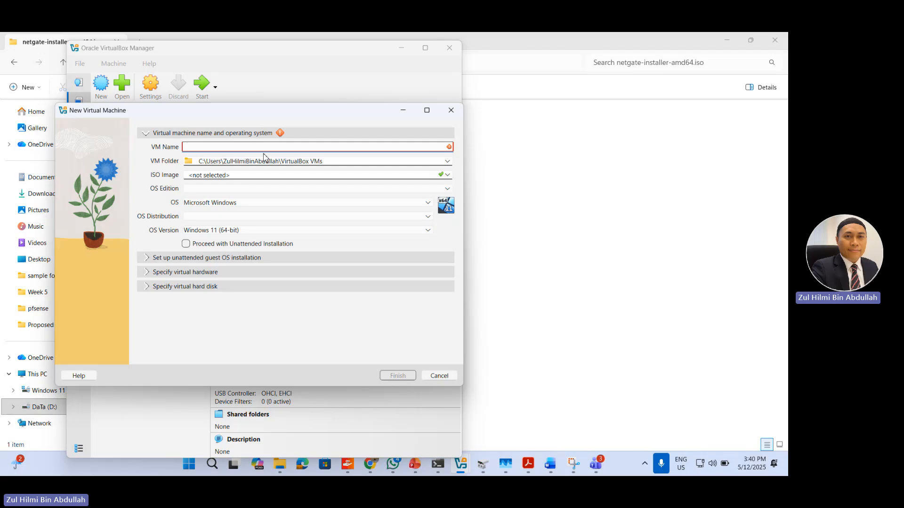
{"action": "type", "text": "pfen"}
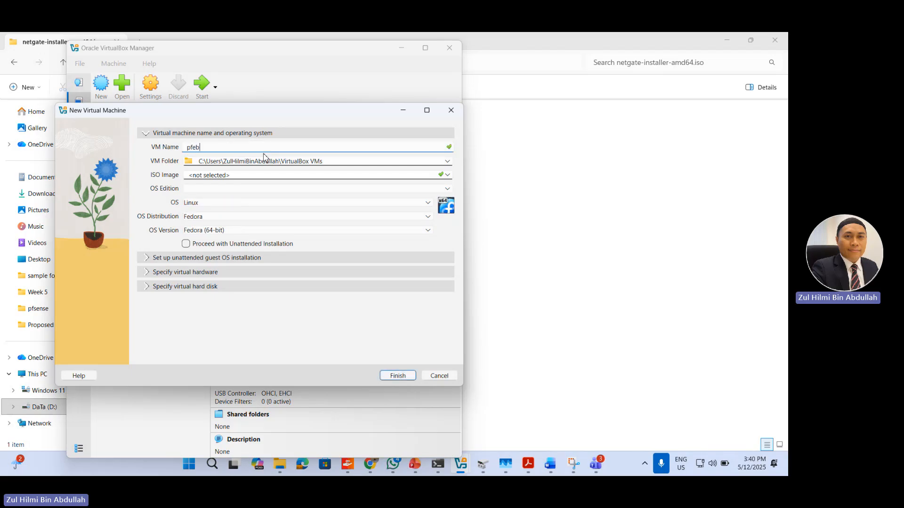
{"action": "type", "text": "se-4"}
Step: Set the new machine's VM folder to D:\VM OS\pfsense
{"action": "left_click", "coordinate": [448, 161]}
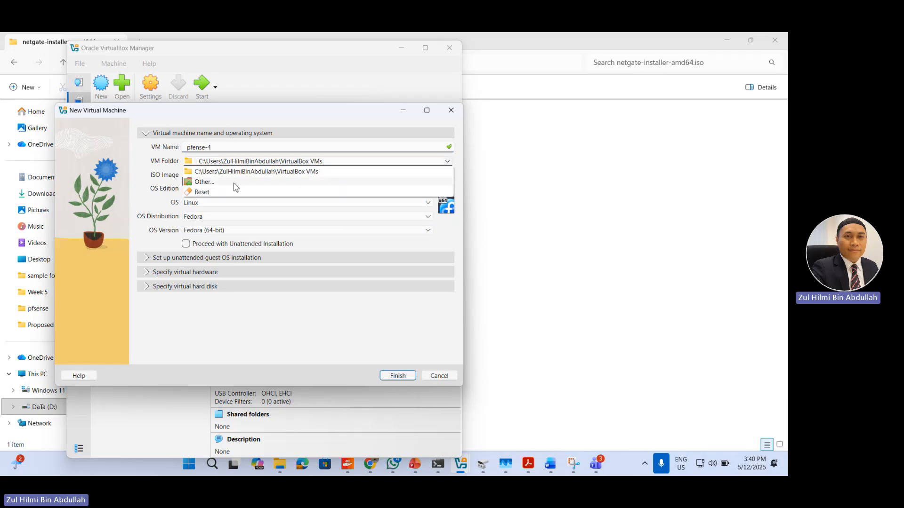
{"action": "left_click", "coordinate": [233, 182]}
{"action": "scroll", "coordinate": [93, 302], "scroll_direction": "down", "scroll_amount": 2}
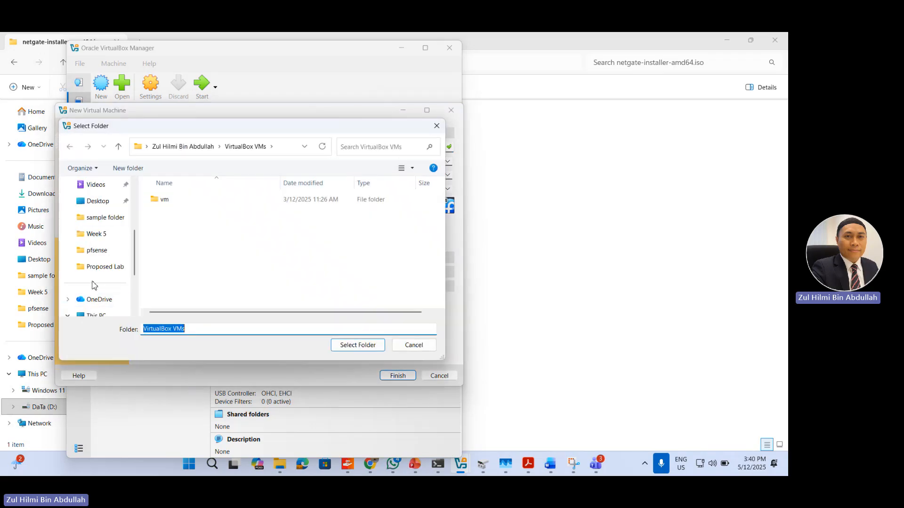
{"action": "scroll", "coordinate": [91, 247], "scroll_direction": "up", "scroll_amount": 2}
{"action": "left_click", "coordinate": [95, 251]}
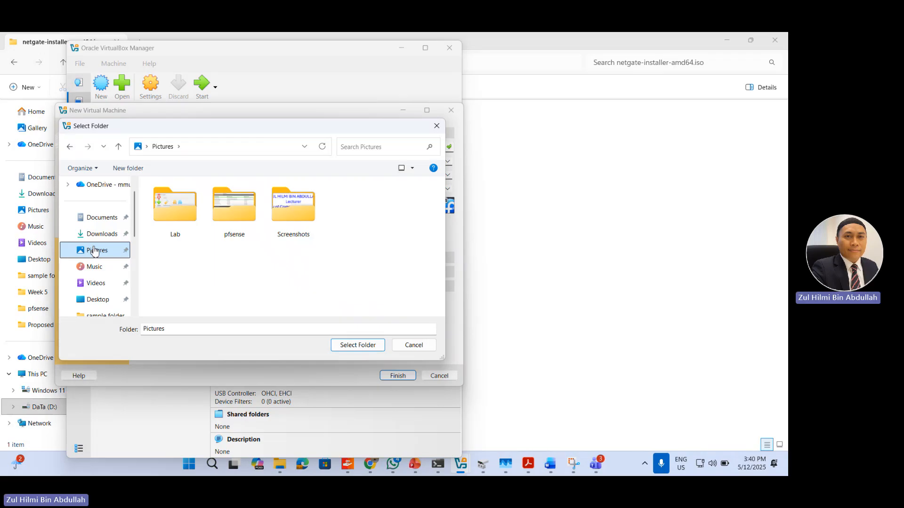
{"action": "scroll", "coordinate": [96, 258], "scroll_direction": "down", "scroll_amount": 3}
{"action": "left_click", "coordinate": [98, 268]}
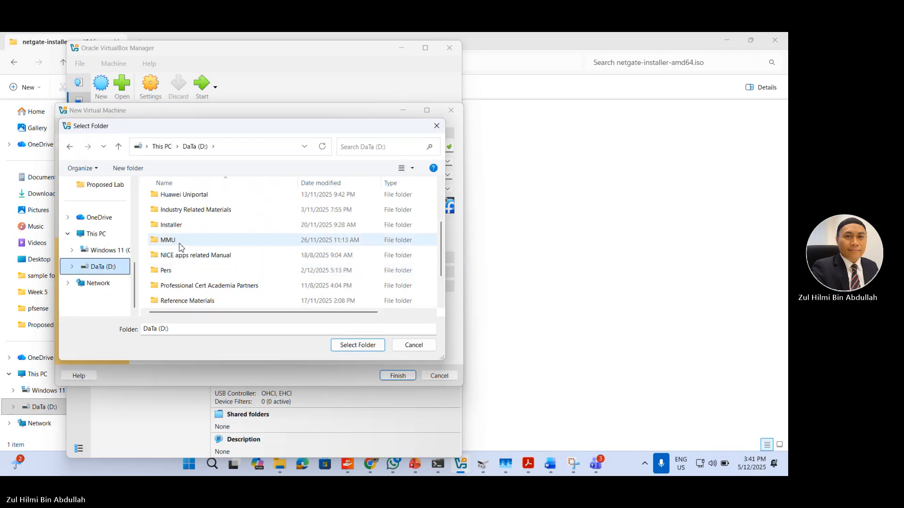
{"action": "scroll", "coordinate": [176, 257], "scroll_direction": "down", "scroll_amount": 1}
{"action": "double_click", "coordinate": [169, 301]}
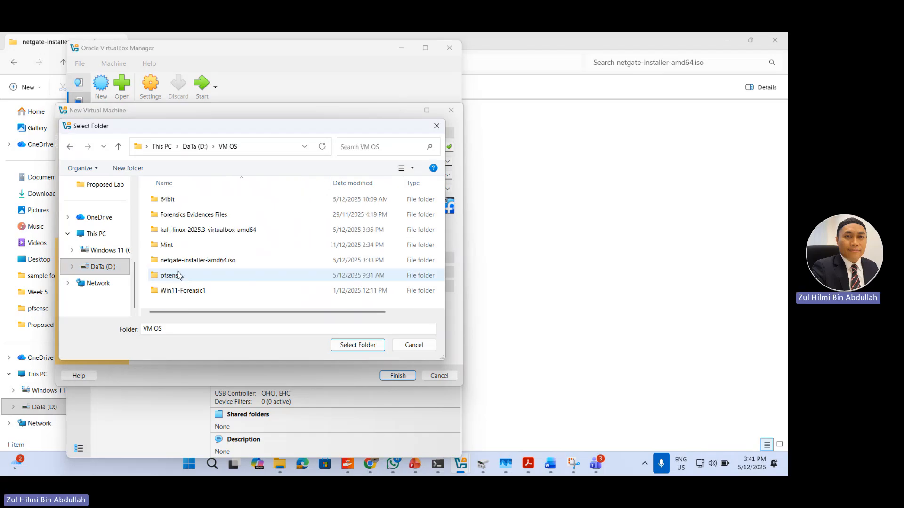
{"action": "double_click", "coordinate": [167, 277]}
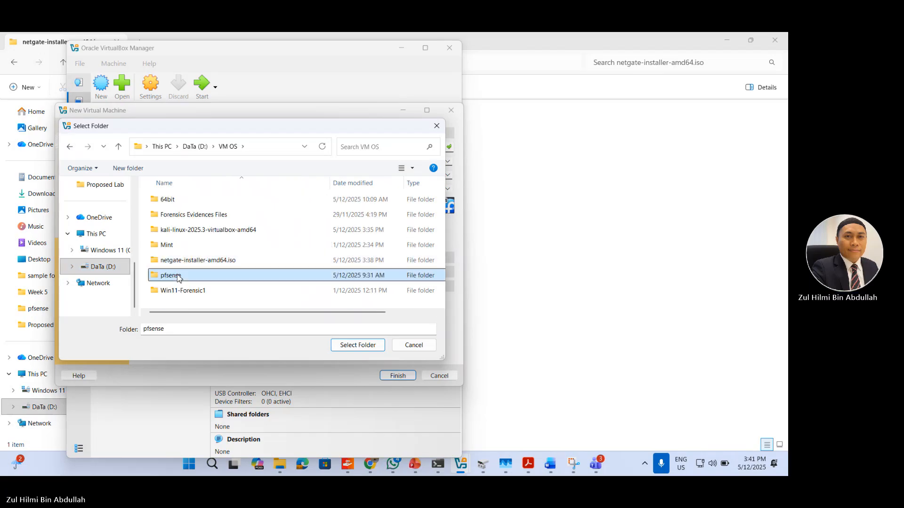
{"action": "left_click", "coordinate": [357, 345]}
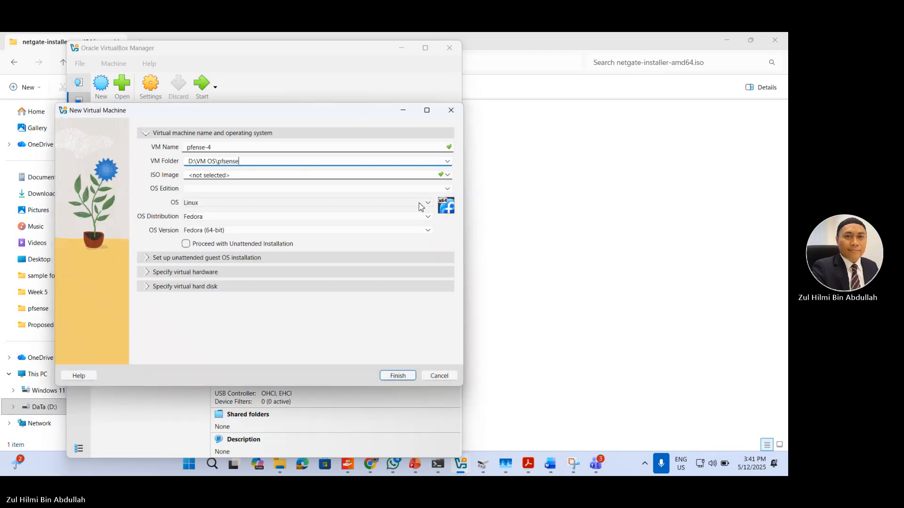
Step: Choose D:\VM OS\pfsense\netgate-installer-v1.1-RELEASE-amd64.iso as the ISO image and set the OS to BSD, keeping the FreeBSD distribution
{"action": "left_click", "coordinate": [448, 175]}
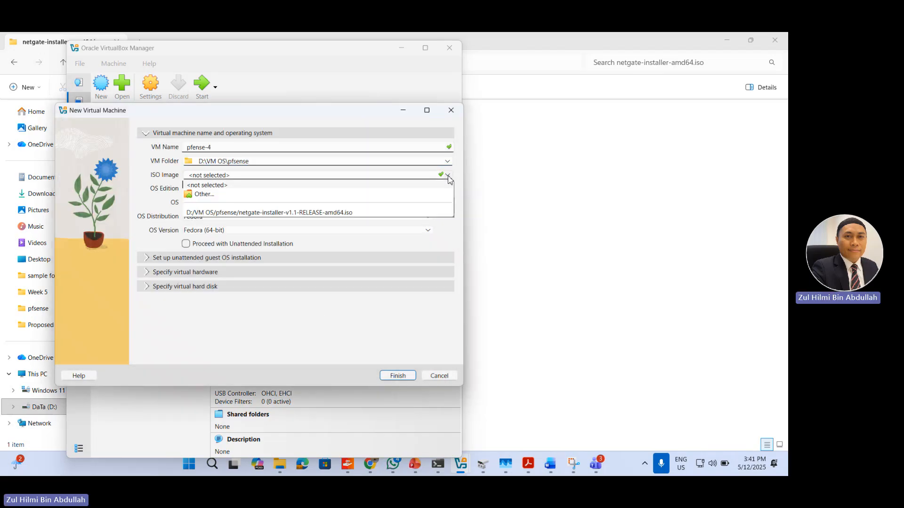
{"action": "left_click", "coordinate": [391, 213]}
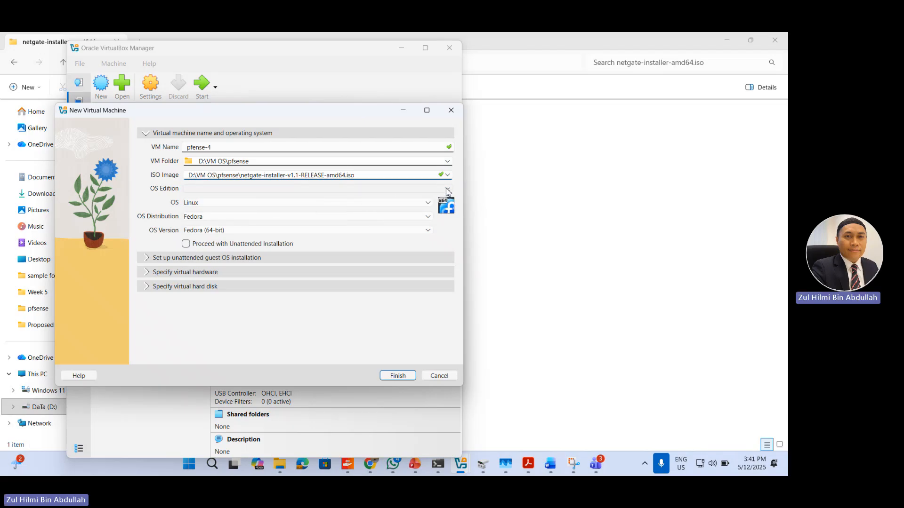
{"action": "left_click", "coordinate": [423, 204]}
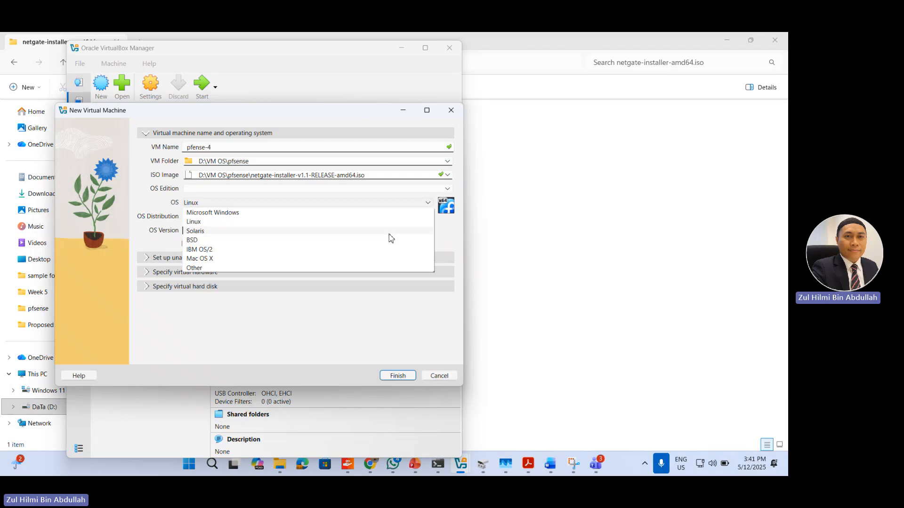
{"action": "left_click", "coordinate": [387, 240]}
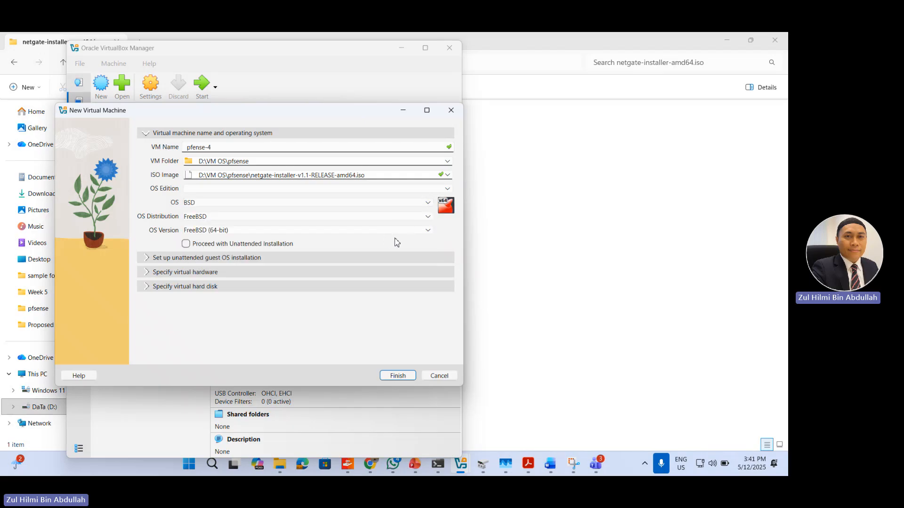
{"action": "left_click", "coordinate": [428, 221]}
{"action": "left_click", "coordinate": [426, 223]}
Step: Set the new machine's base memory to 2048 MB and finish creating it with a new 16 GB VDI virtual hard disk
{"action": "left_click", "coordinate": [149, 273]}
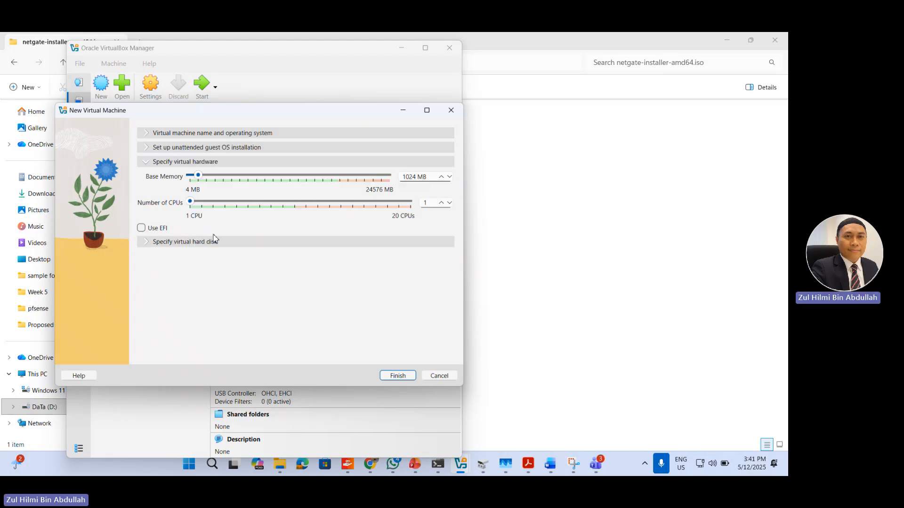
{"action": "left_click", "coordinate": [228, 179]}
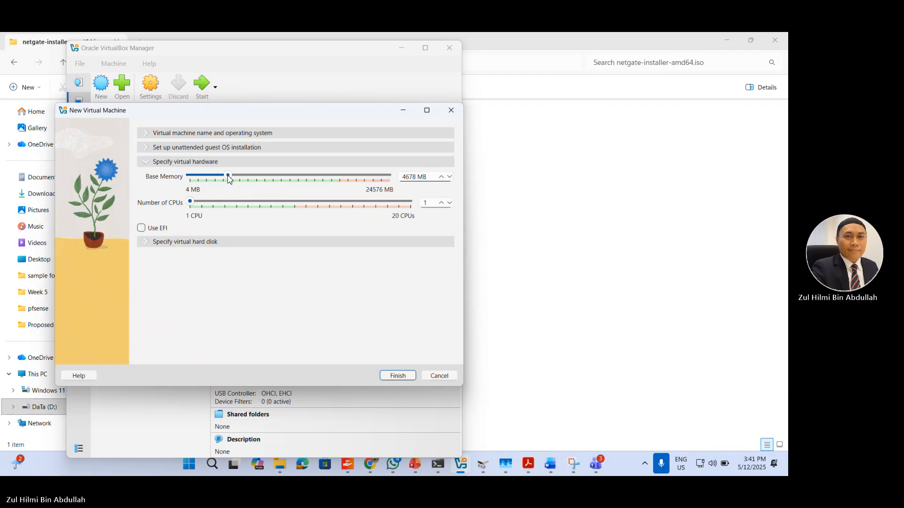
{"action": "left_click_drag", "start_coordinate": [228, 179], "coordinate": [207, 177]}
{"action": "left_click", "coordinate": [144, 242]}
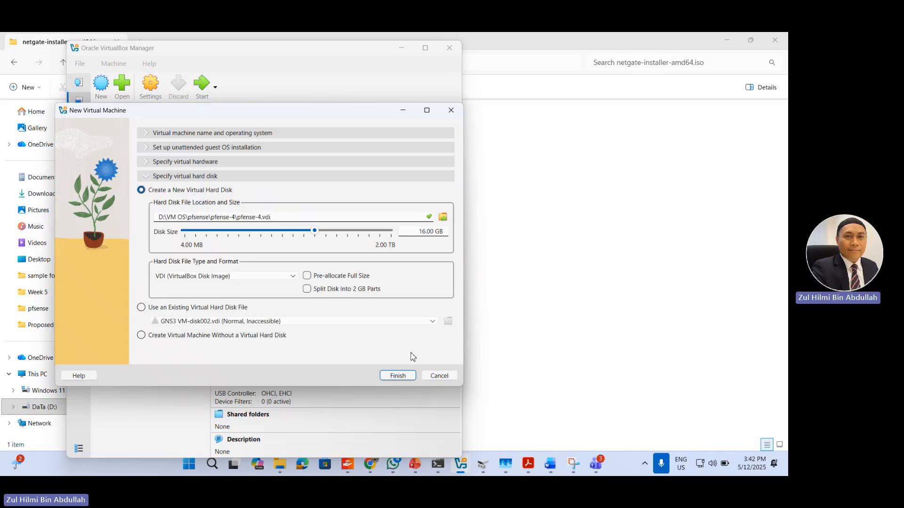
{"action": "left_click", "coordinate": [399, 376]}
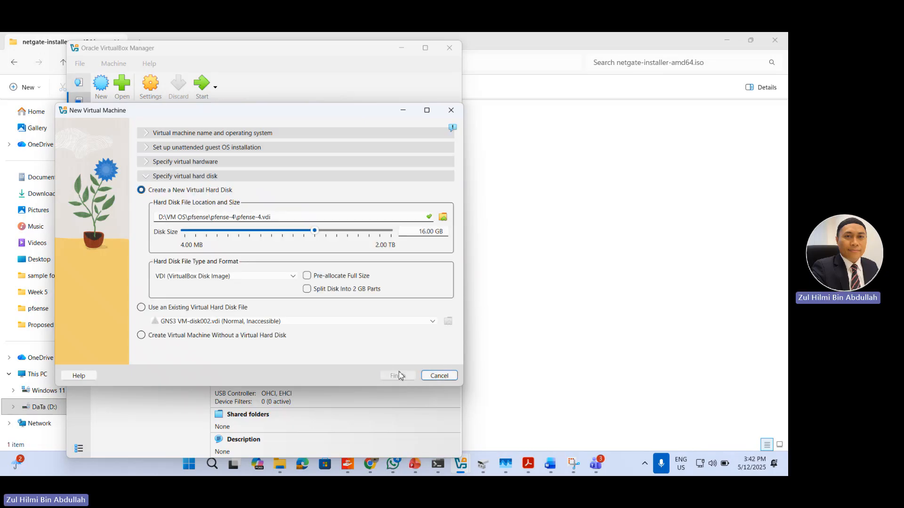
Step: Enable network Adapter 2 for pfense-4, attach it to the Internal Network named client, and save the settings
{"action": "left_click", "coordinate": [150, 89]}
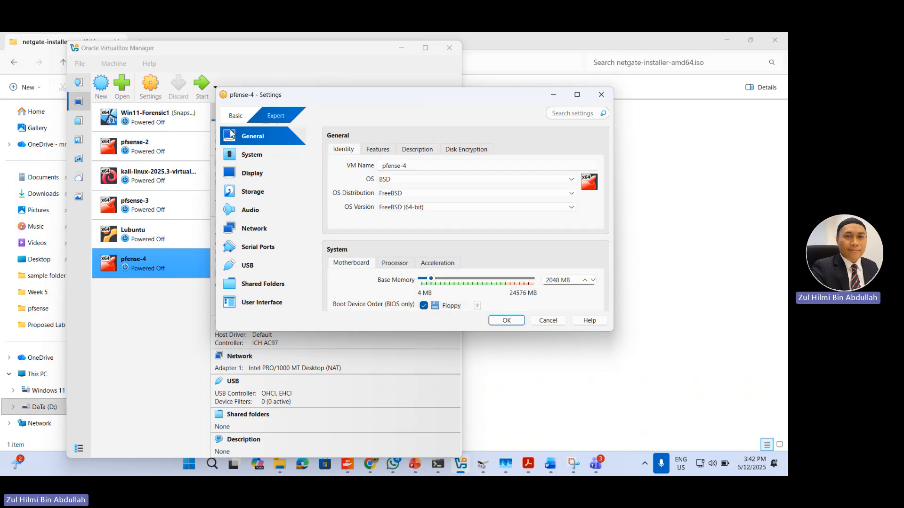
{"action": "left_click", "coordinate": [257, 230]}
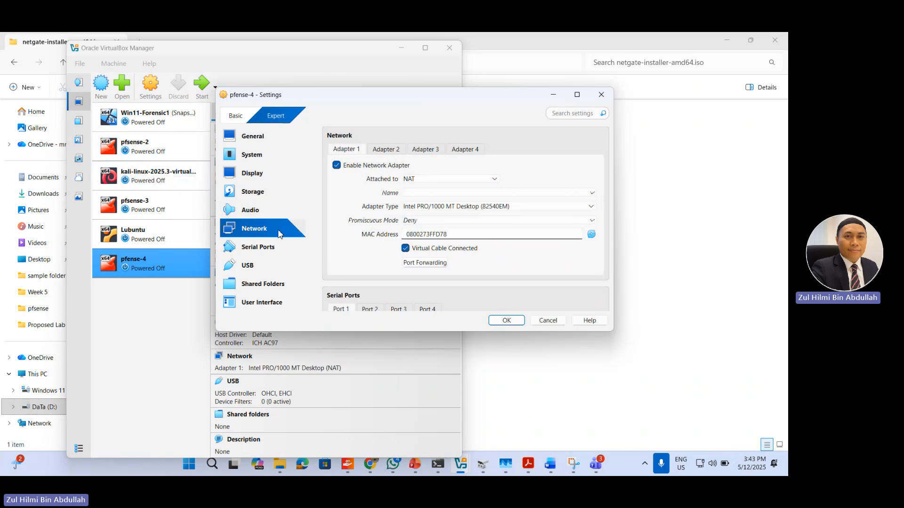
{"action": "left_click", "coordinate": [385, 149]}
{"action": "left_click", "coordinate": [346, 150]}
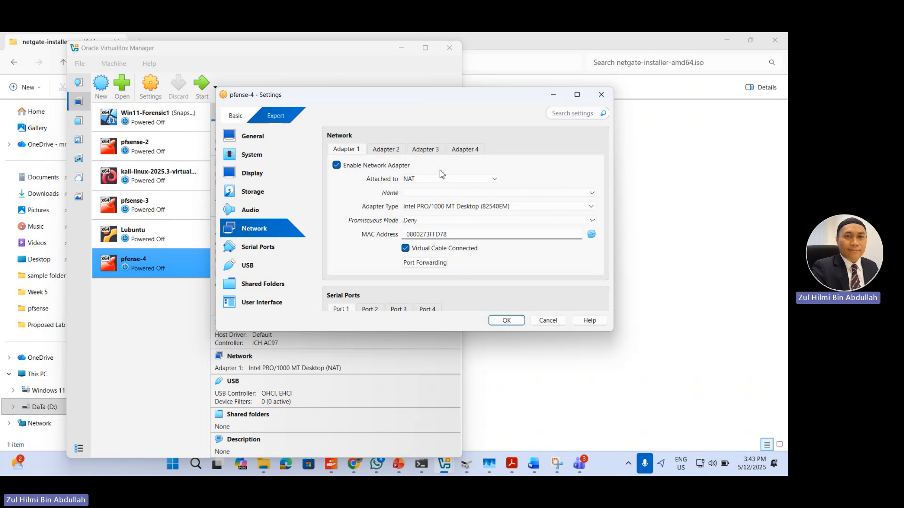
{"action": "left_click", "coordinate": [380, 154]}
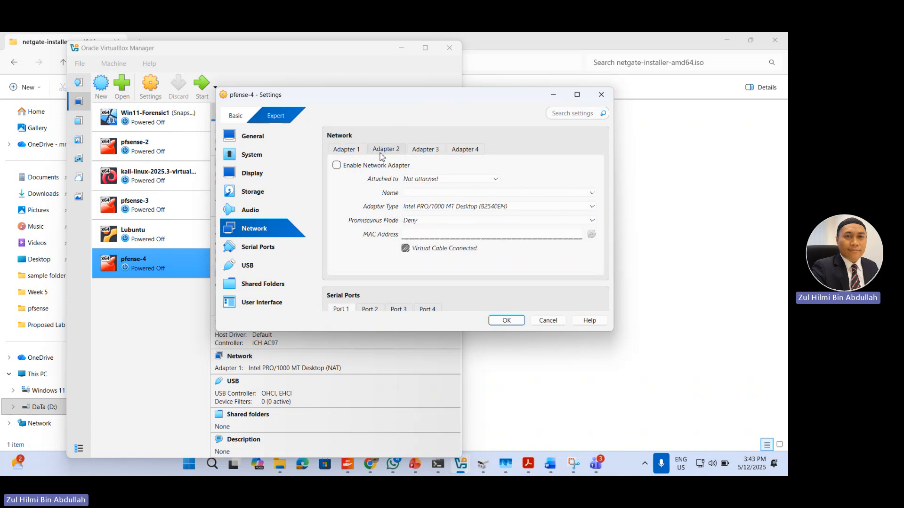
{"action": "left_click", "coordinate": [337, 165]}
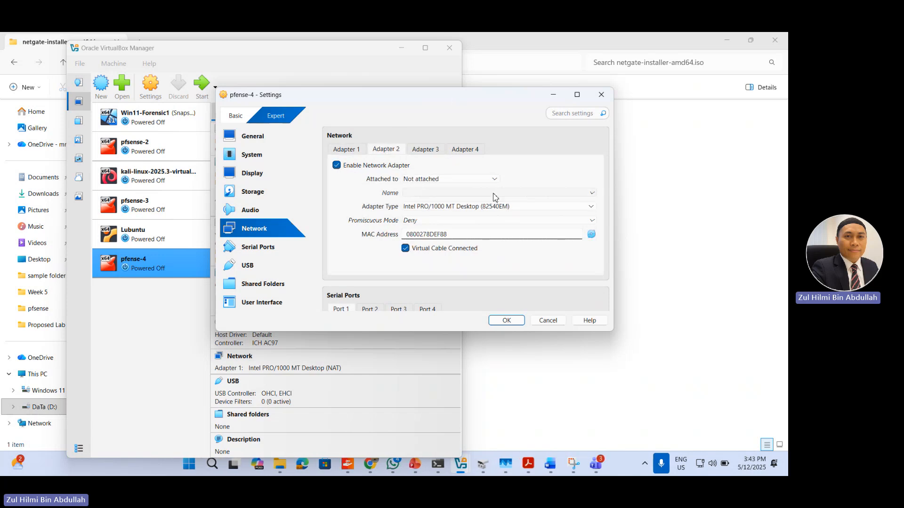
{"action": "left_click", "coordinate": [498, 181]}
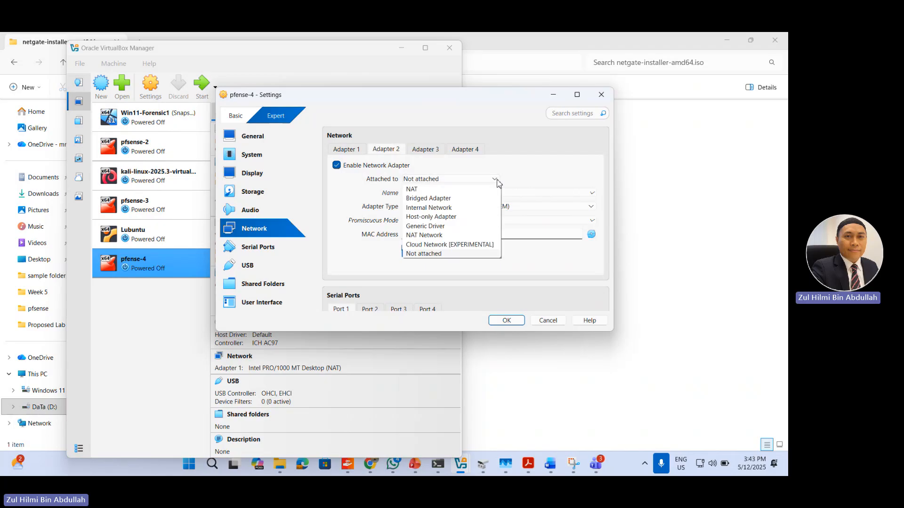
{"action": "left_click", "coordinate": [476, 207]}
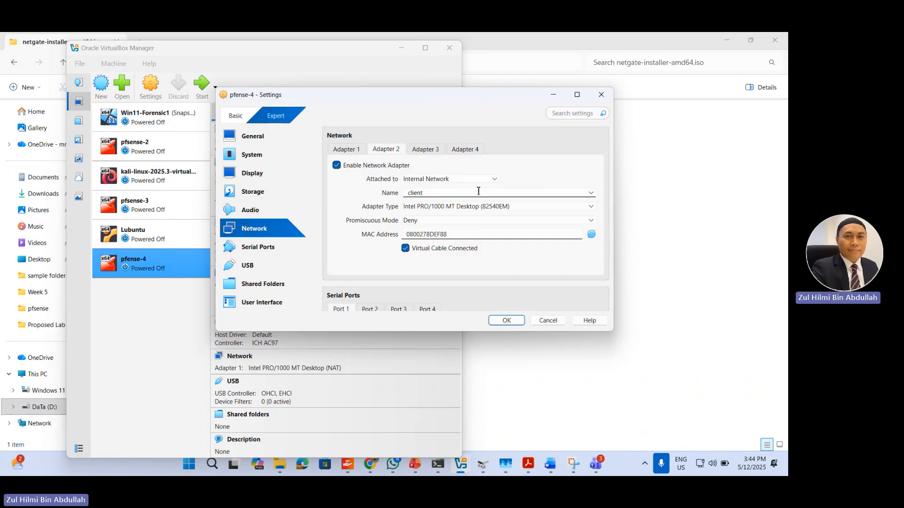
{"action": "left_click", "coordinate": [501, 322]}
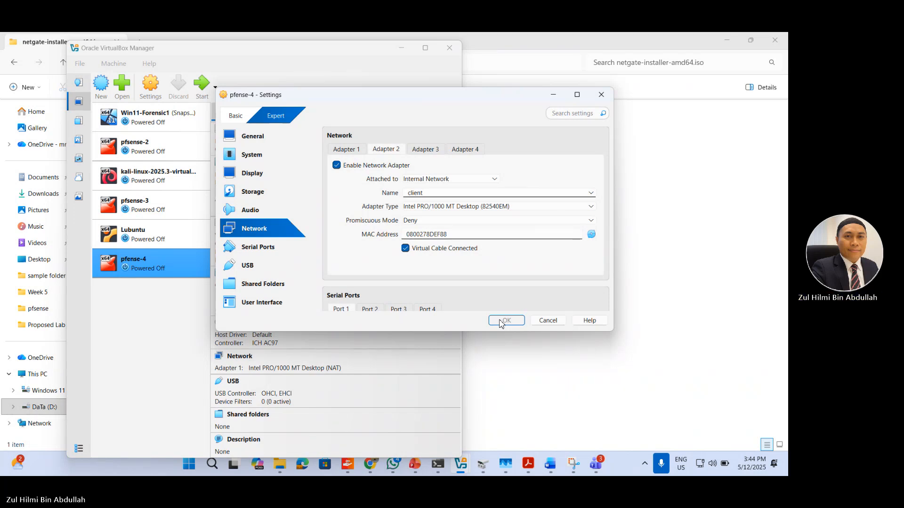
{"action": "left_click", "coordinate": [502, 323]}
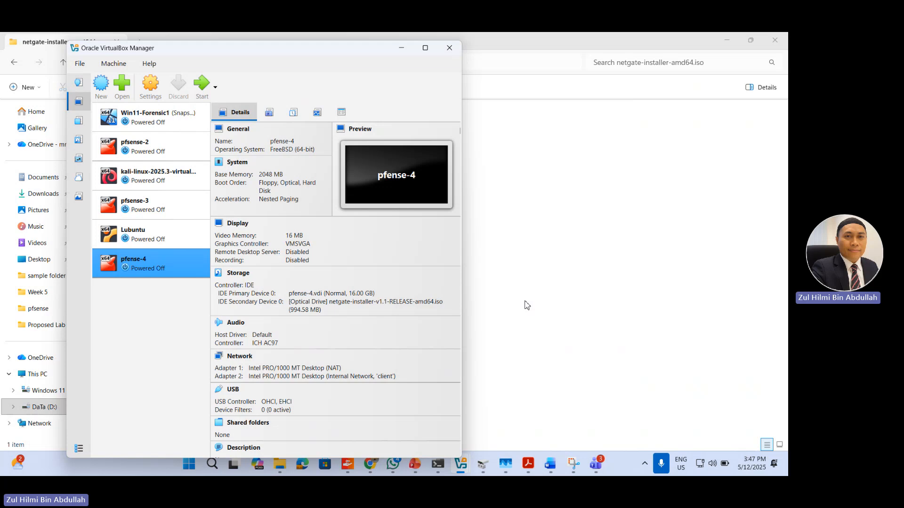
Step: Review the attachment options of pfense-4's network Adapter 2 and close the settings without changing them
{"action": "left_click", "coordinate": [151, 85]}
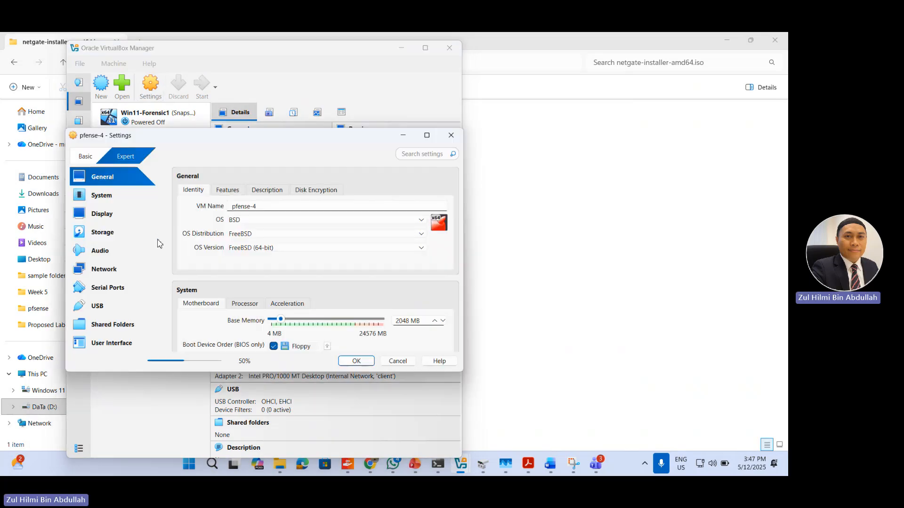
{"action": "left_click", "coordinate": [105, 269]}
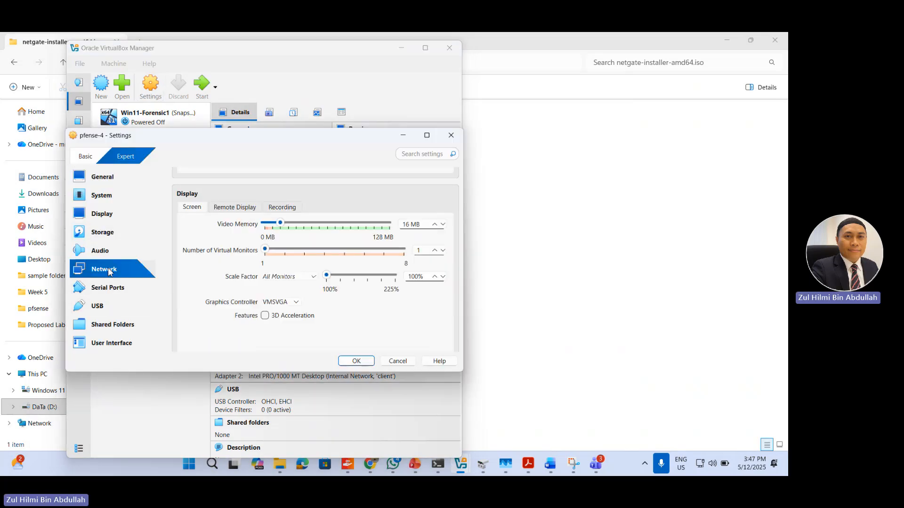
{"action": "left_click", "coordinate": [240, 191]}
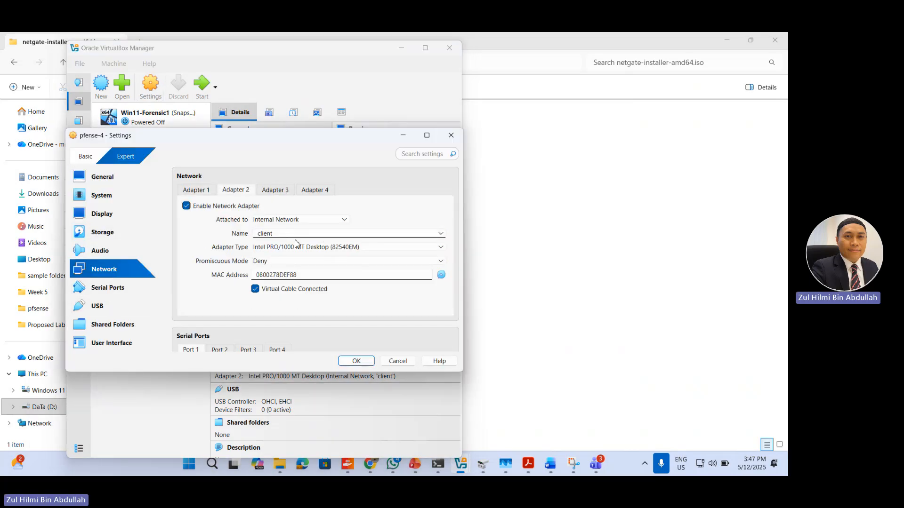
{"action": "left_click", "coordinate": [302, 221]}
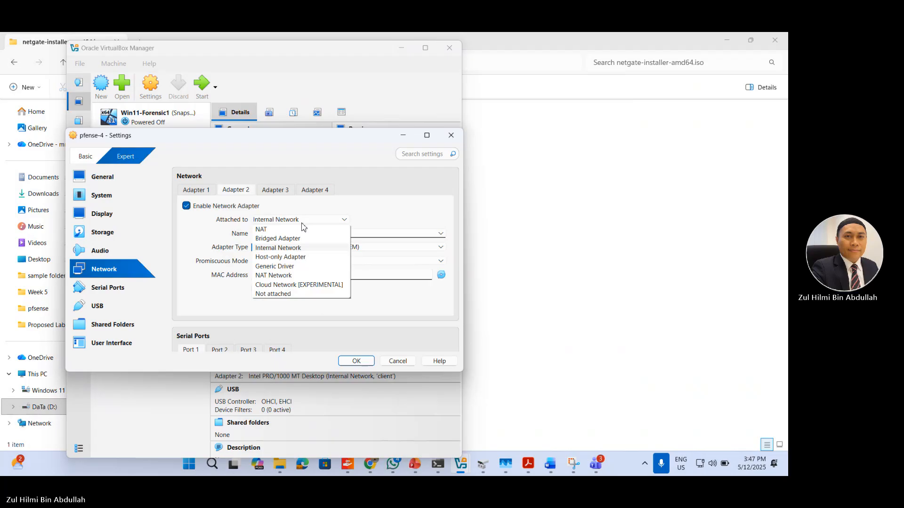
{"action": "left_click", "coordinate": [391, 212]}
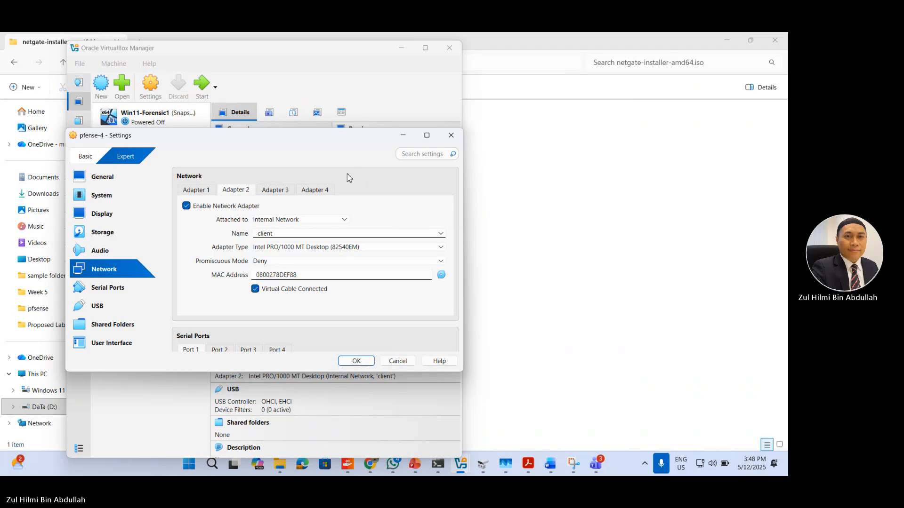
{"action": "left_click", "coordinate": [451, 137]}
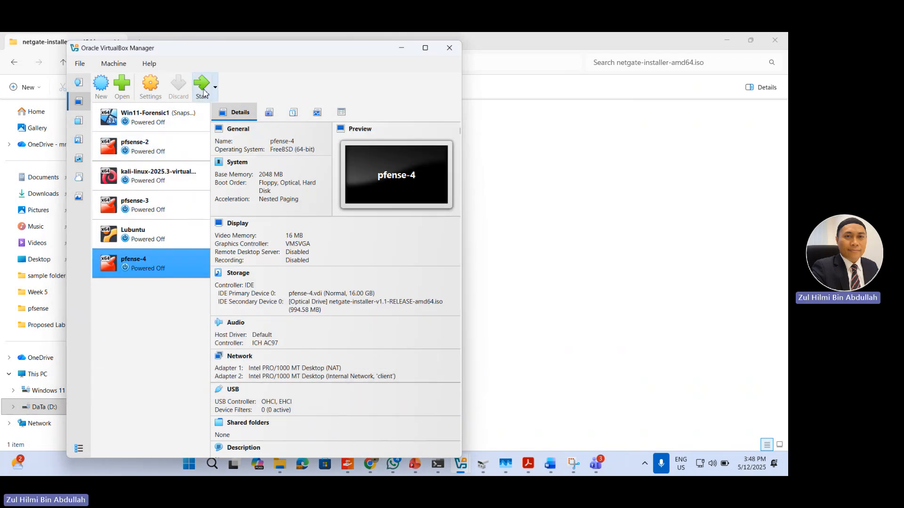
Step: Start pfense-4, accept the Netgate installer's copyright notice, and proceed with Install pfSense to the network setup
{"action": "left_click", "coordinate": [203, 92]}
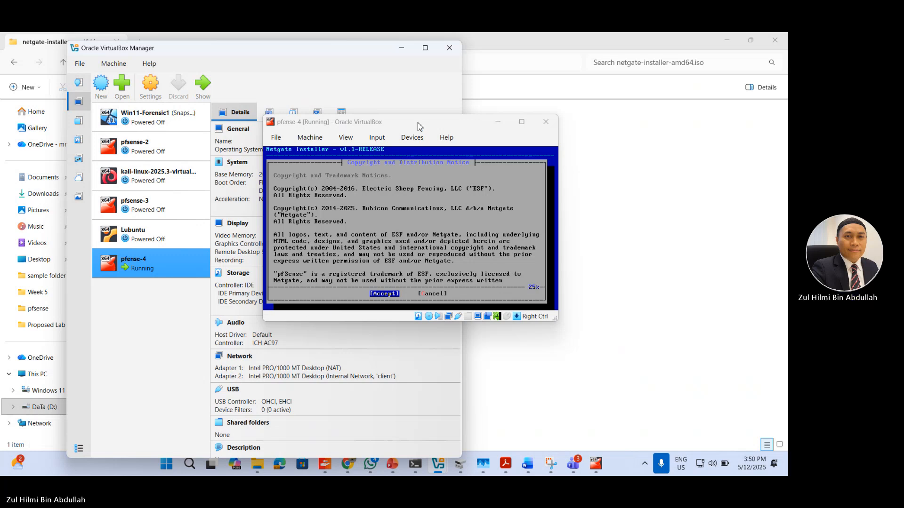
{"action": "left_click_drag", "start_coordinate": [418, 127], "coordinate": [413, 118]}
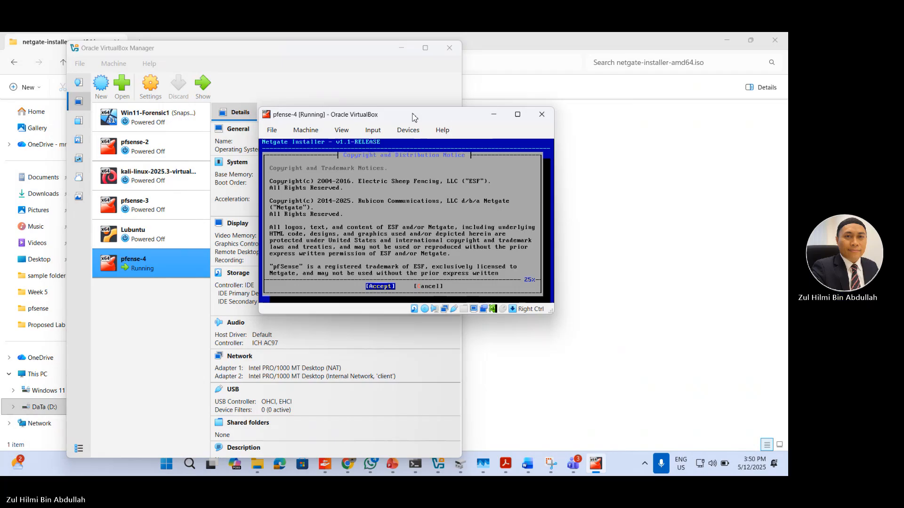
{"action": "left_click_drag", "start_coordinate": [414, 118], "coordinate": [411, 116]}
{"action": "key", "text": "Return"}
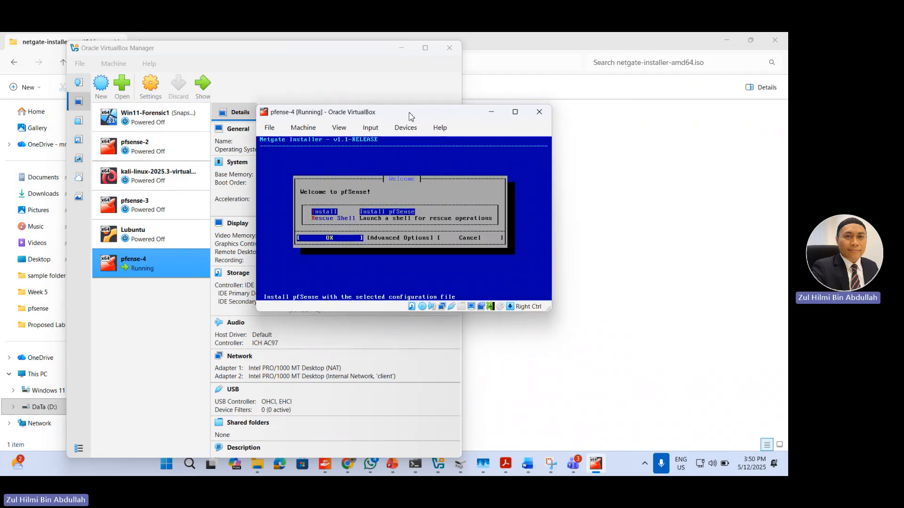
{"action": "key", "text": "Return"}
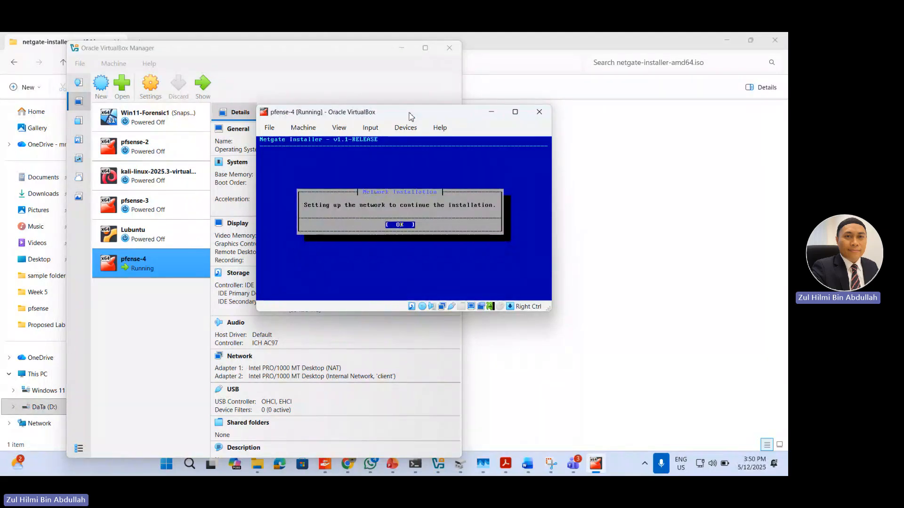
{"action": "key", "text": "Return"}
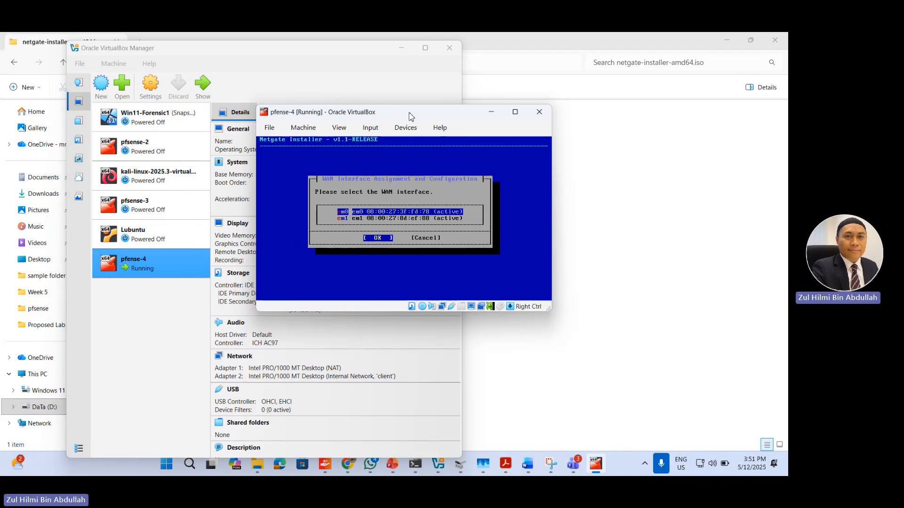
Step: Check Adapter 1's MAC address in pfense-4's network settings and assign the matching em0 as the WAN interface in the installer
{"action": "left_click_drag", "start_coordinate": [458, 120], "coordinate": [602, 122]}
{"action": "left_click", "coordinate": [154, 87]}
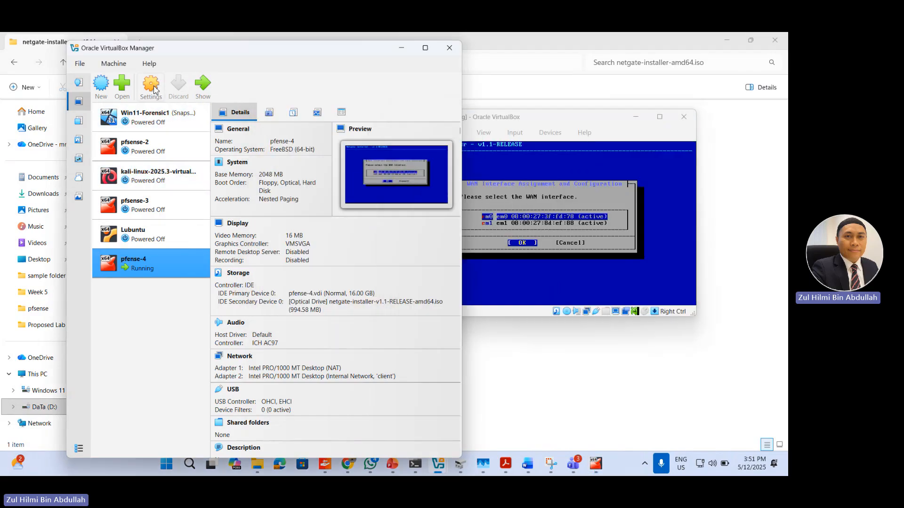
{"action": "left_click", "coordinate": [154, 87]}
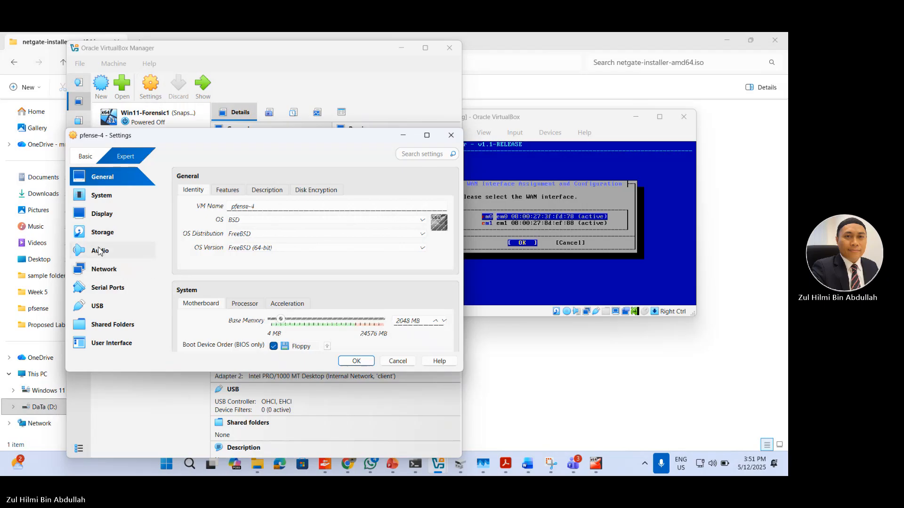
{"action": "left_click", "coordinate": [98, 272]}
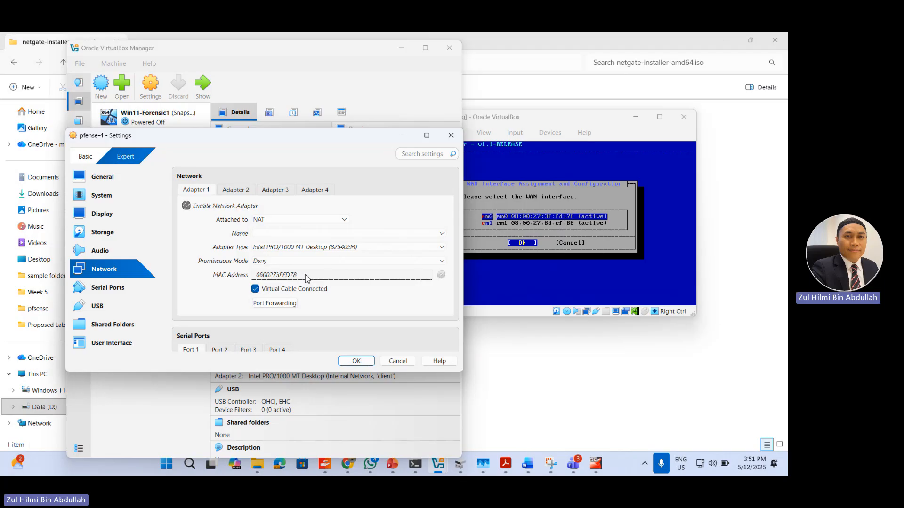
{"action": "left_click", "coordinate": [587, 124]}
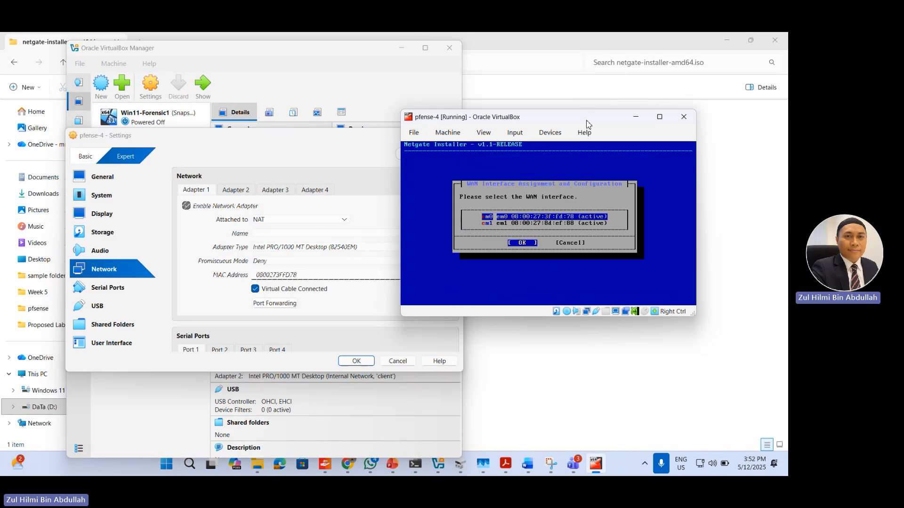
{"action": "key", "text": "Return"}
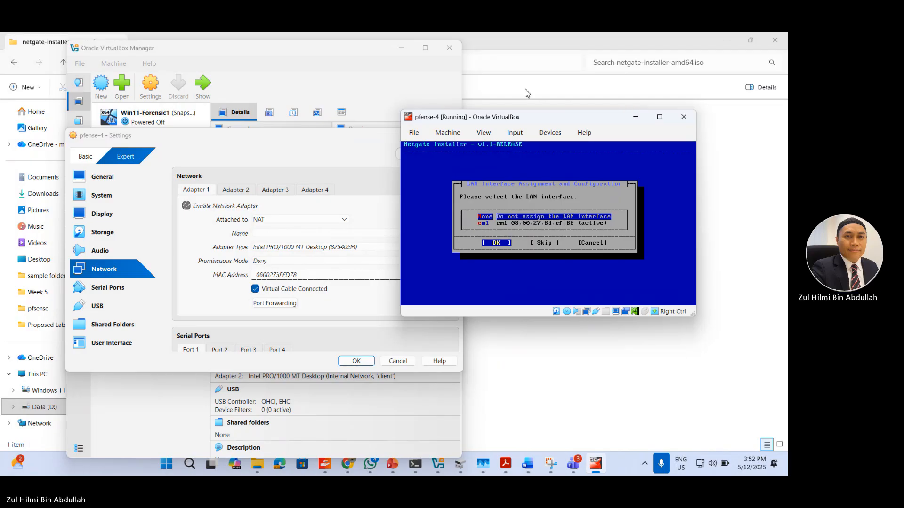
Step: Check Adapter 2's MAC address in pfense-4's network settings and assign the matching em1 as the LAN interface in the installer
{"action": "left_click", "coordinate": [231, 190]}
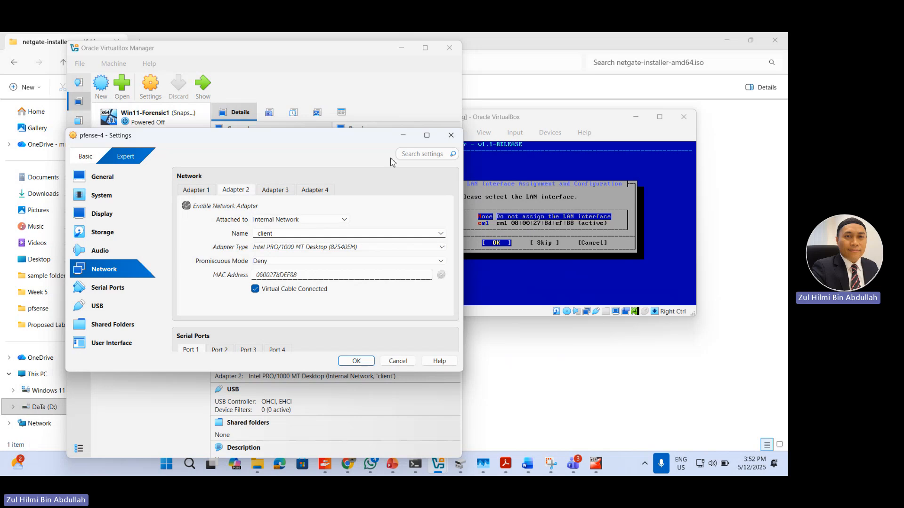
{"action": "left_click", "coordinate": [403, 136]}
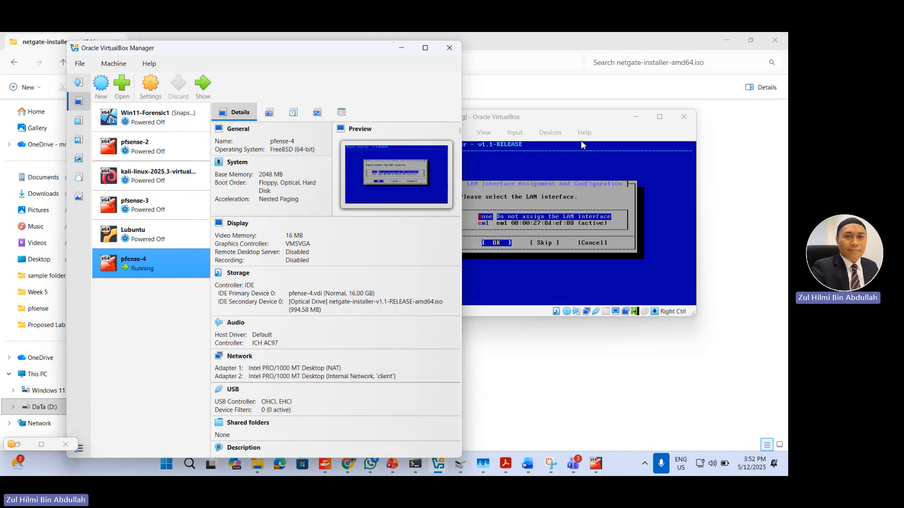
{"action": "left_click", "coordinate": [603, 124]}
{"action": "key", "text": "Down"}
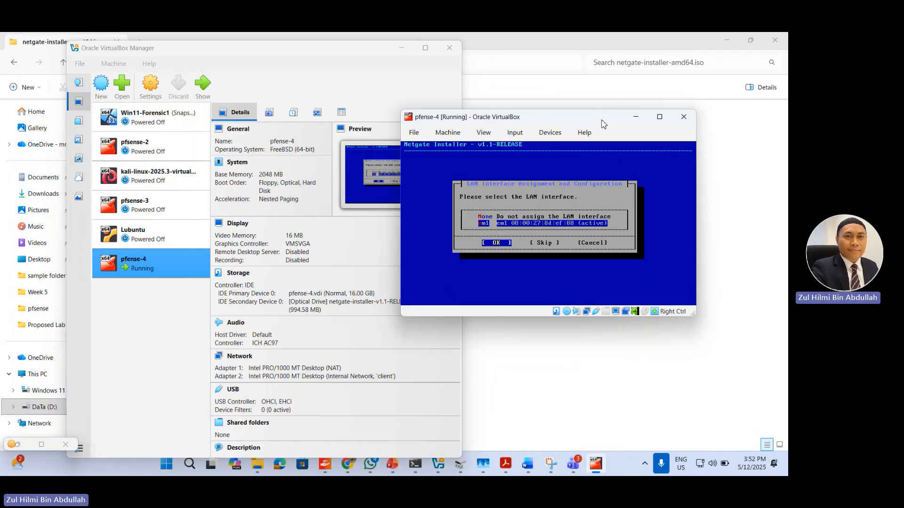
{"action": "key", "text": "Return"}
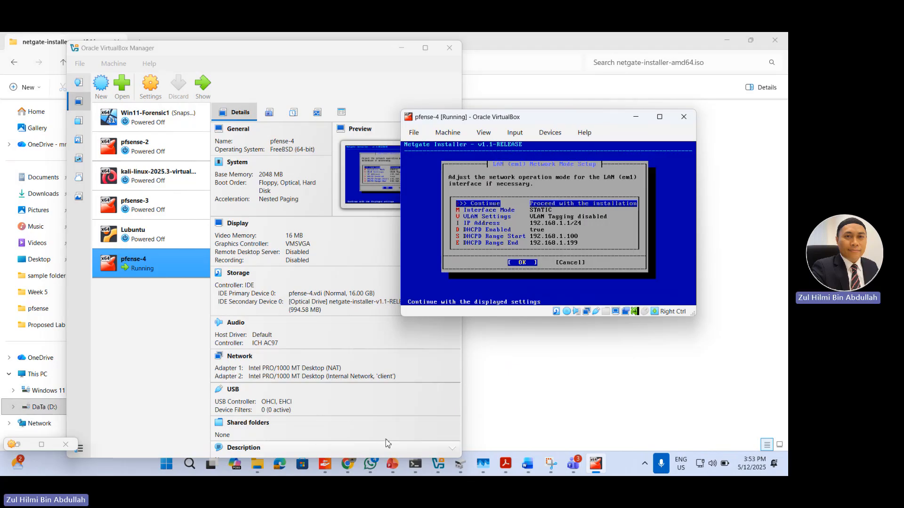
Step: Switch to Chrome and look up the assigned LAN network address in the SNORT_LAB_IP_Add document's host address table
{"action": "left_click", "coordinate": [347, 466]}
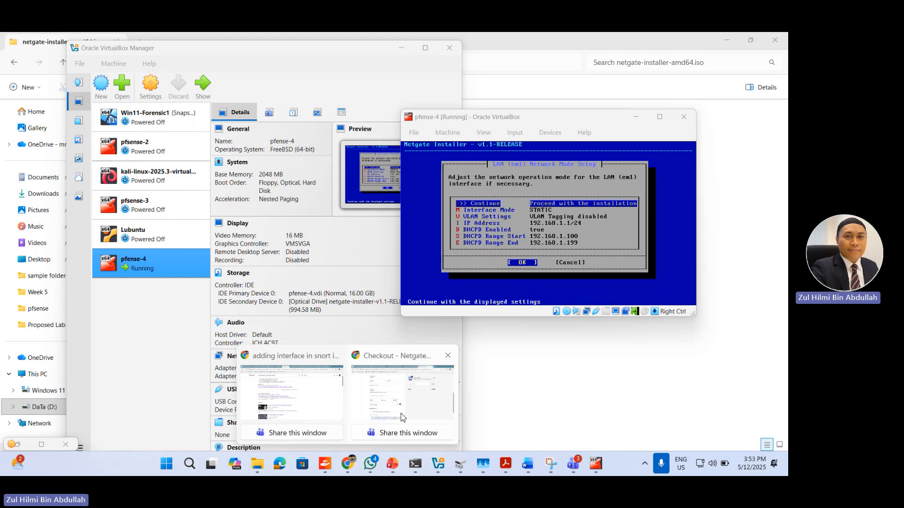
{"action": "mouse_move", "coordinate": [402, 418]}
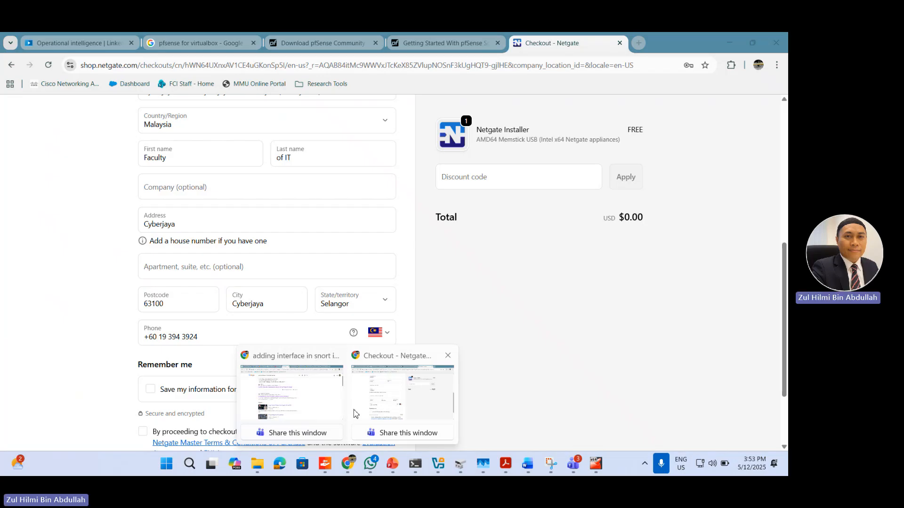
{"action": "left_click", "coordinate": [292, 394]}
{"action": "left_click", "coordinate": [108, 43]}
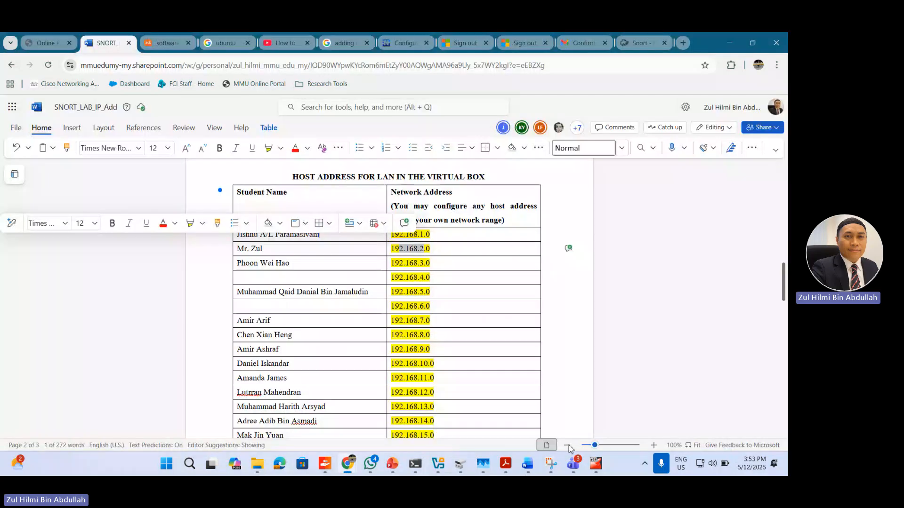
Step: Return to the pfense-4 virtual machine and set the installer's LAN (em1) interface IP address to 192.168.2.1/24
{"action": "left_click", "coordinate": [595, 464]}
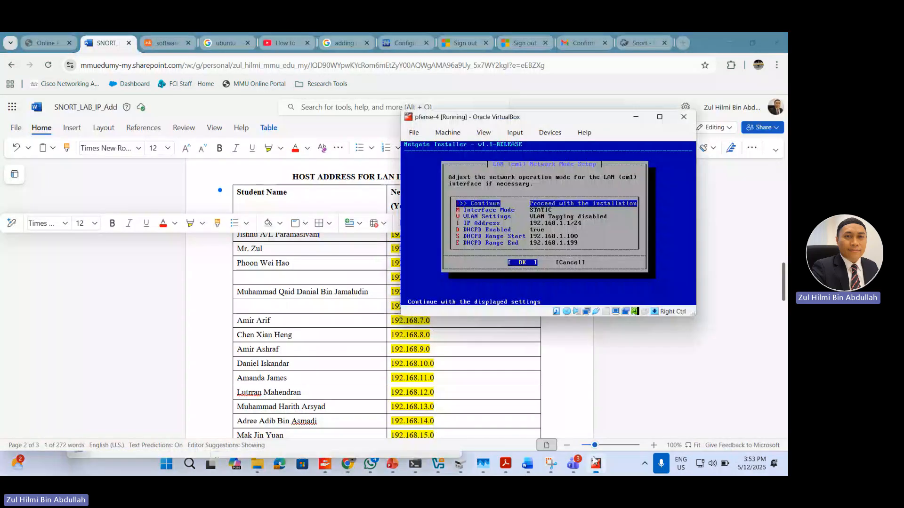
{"action": "left_click", "coordinate": [611, 229]}
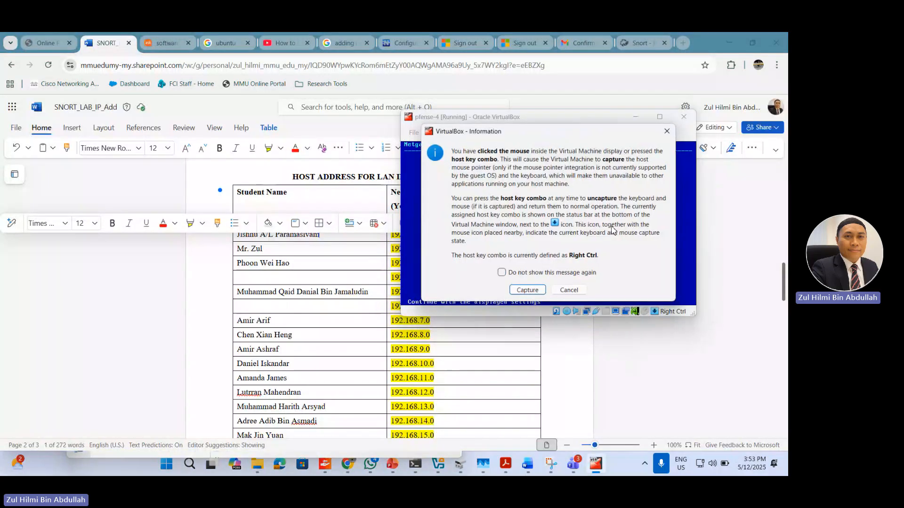
{"action": "left_click", "coordinate": [667, 132]}
{"action": "key", "text": "Down"}
{"action": "key", "text": "Down"}
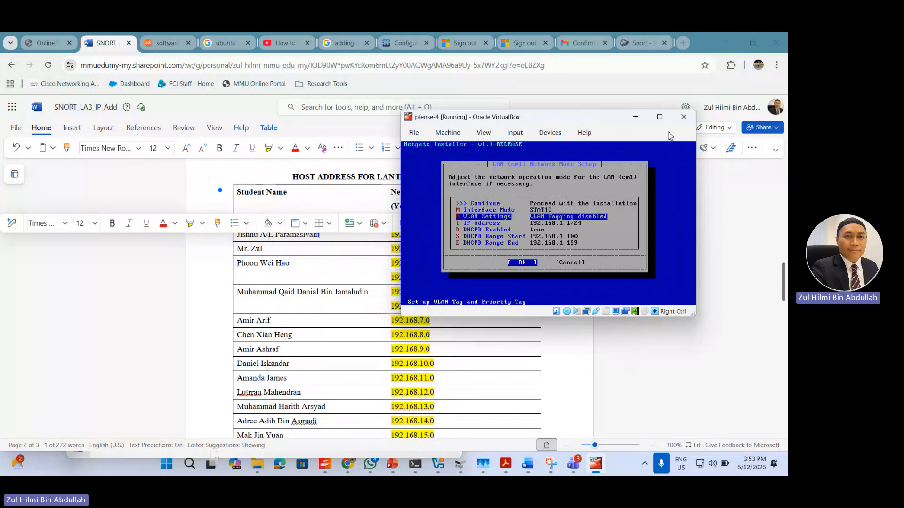
{"action": "key", "text": "Down"}
{"action": "key", "text": "Return"}
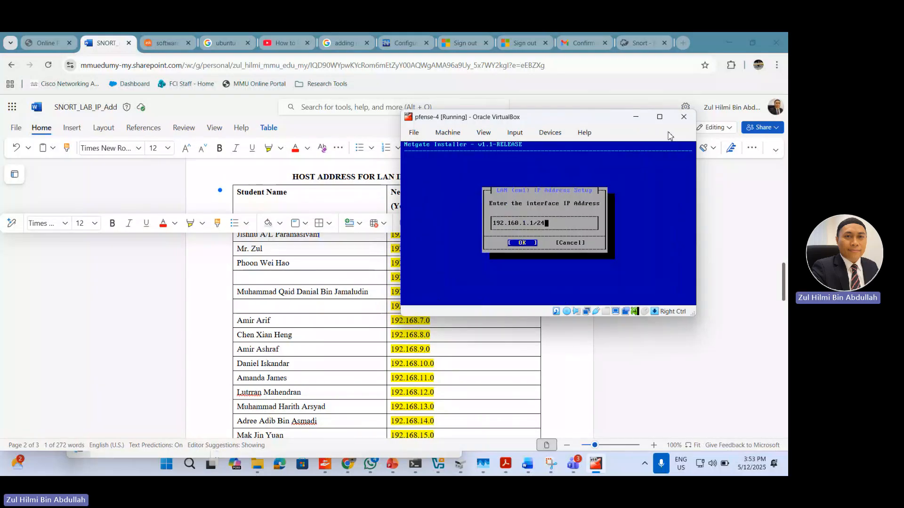
{"action": "key", "text": "Left"}
{"action": "key", "text": "Left"}
{"action": "key", "text": "Left"}
{"action": "key", "text": "Left"}
{"action": "key", "text": "Left"}
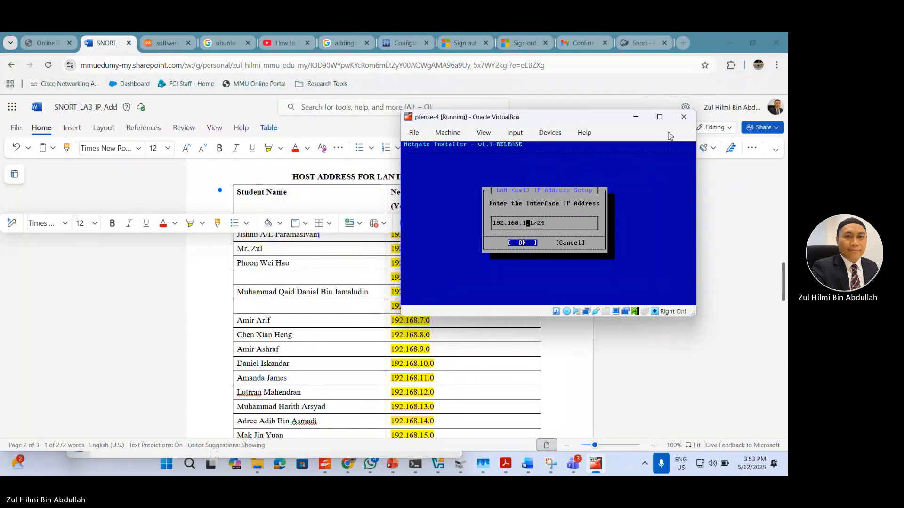
{"action": "key", "text": "BackSpace"}
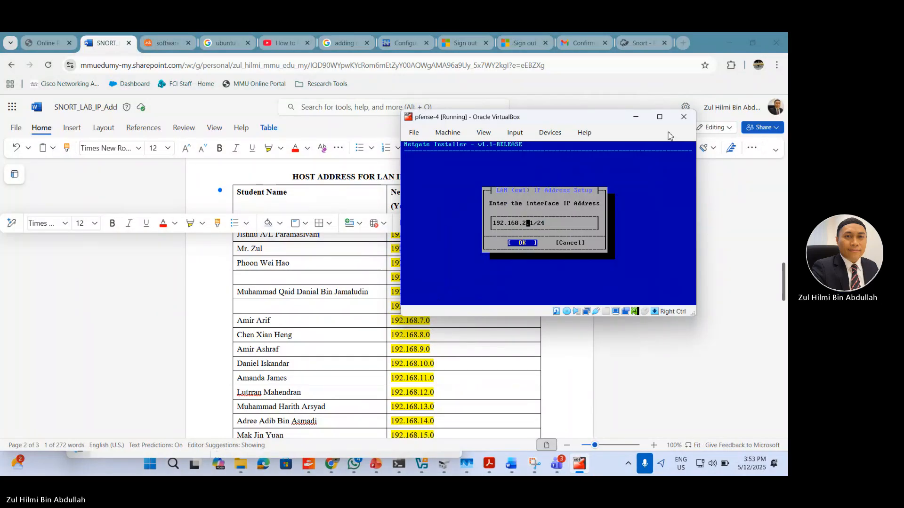
{"action": "type", "text": "2"}
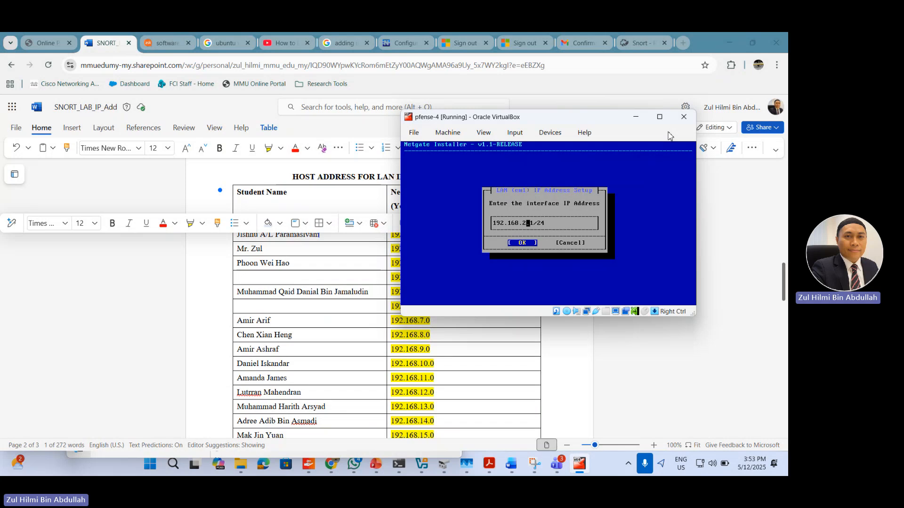
{"action": "left_click_drag", "start_coordinate": [585, 121], "coordinate": [663, 117]}
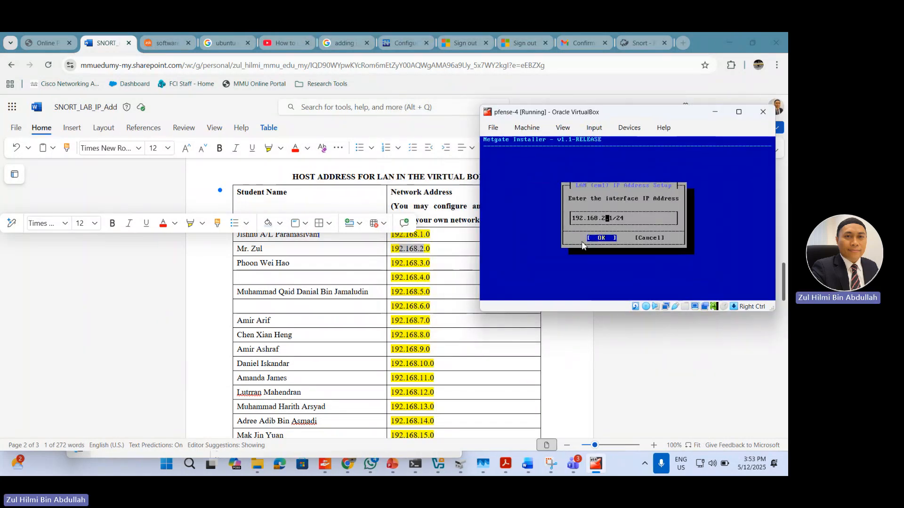
{"action": "key", "text": "Right"}
{"action": "key", "text": "Return"}
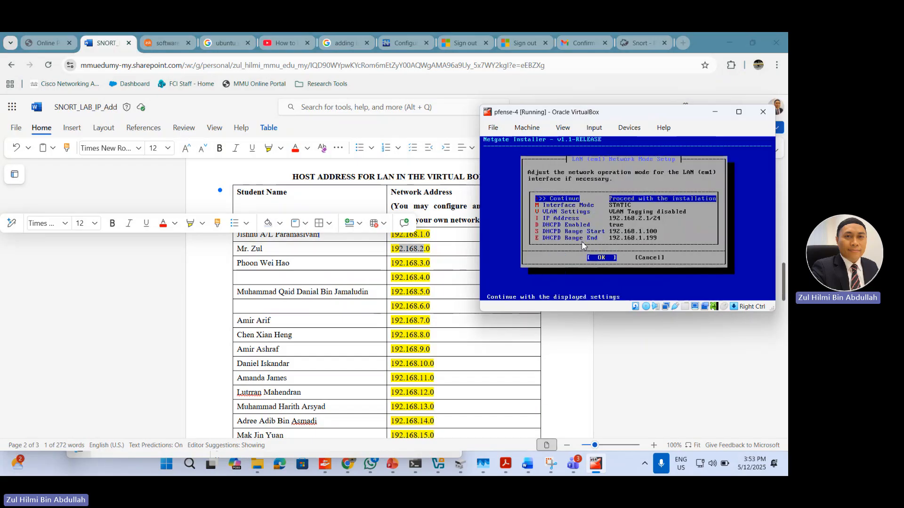
Step: Set the LAN interface's DHCPD range start address to 192.168.2.120
{"action": "key", "text": "Down"}
{"action": "key", "text": "Down"}
{"action": "key", "text": "Down"}
{"action": "key", "text": "Down"}
{"action": "key", "text": "Down"}
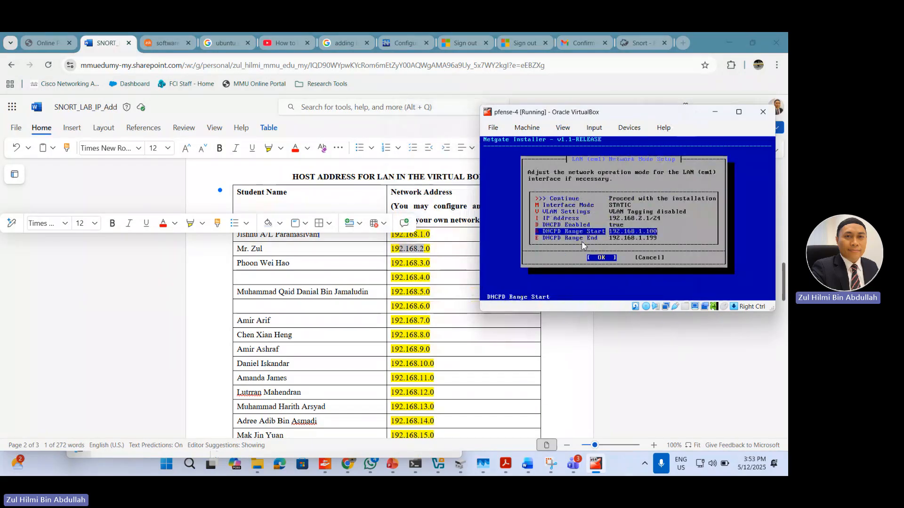
{"action": "key", "text": "Return"}
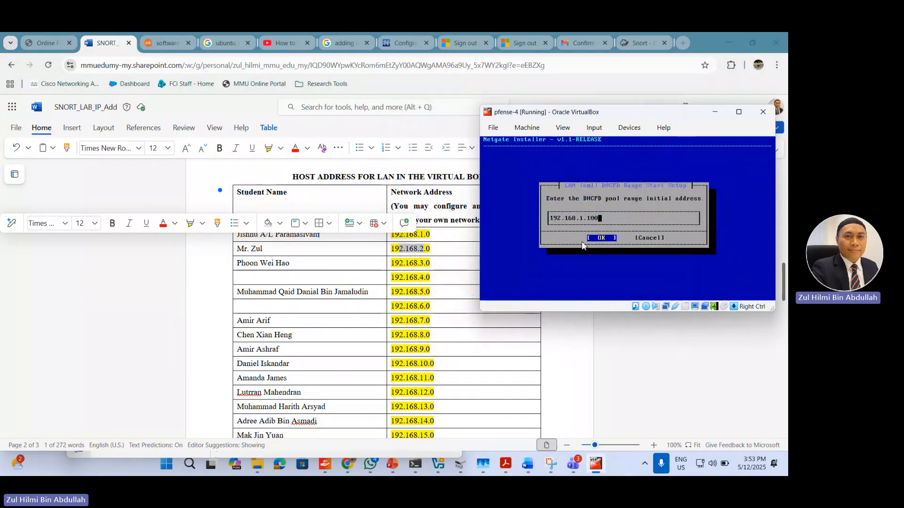
{"action": "key", "text": "Left"}
{"action": "key", "text": "Left"}
{"action": "key", "text": "Left"}
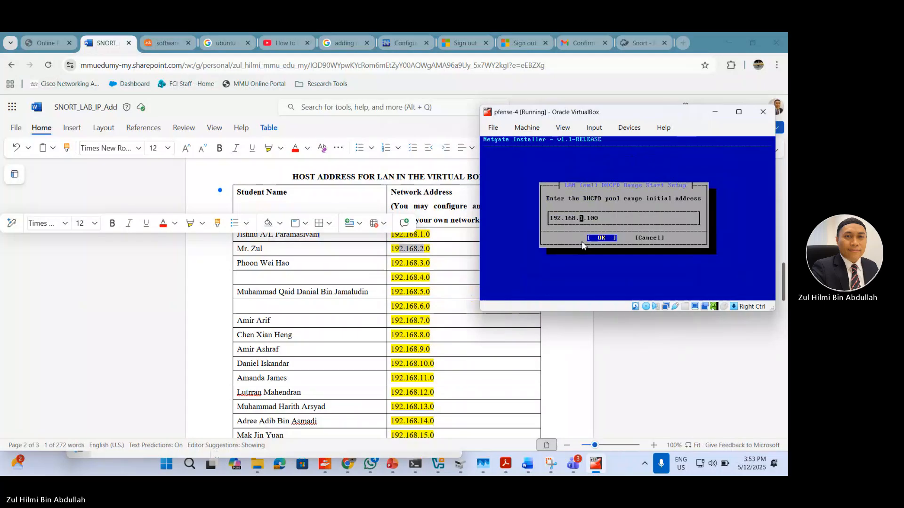
{"action": "key", "text": "Delete"}
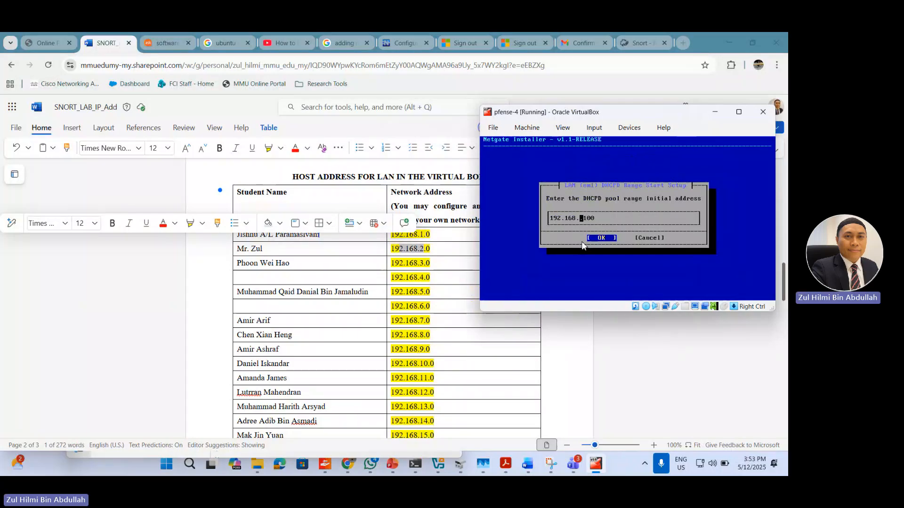
{"action": "type", "text": "2"}
{"action": "key", "text": "End"}
{"action": "key", "text": "BackSpace"}
{"action": "key", "text": "BackSpace"}
{"action": "type", "text": "20"}
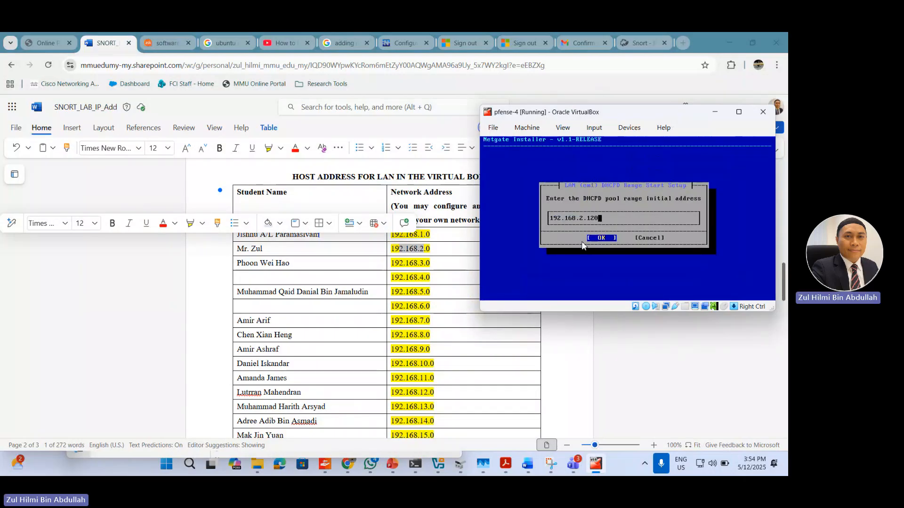
{"action": "key", "text": "Return"}
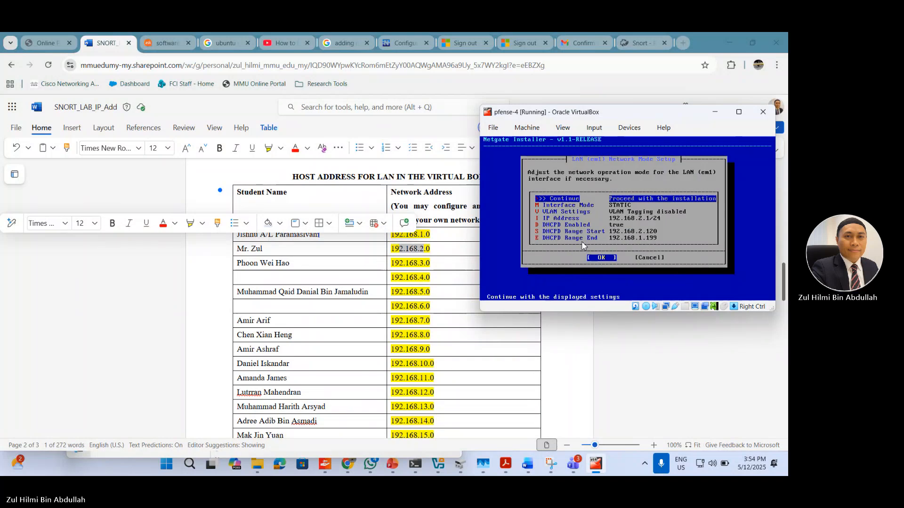
Step: Set the LAN interface's DHCPD range end address to 192.168.2.150
{"action": "key", "text": "Down"}
{"action": "key", "text": "Return"}
{"action": "key", "text": "BackSpace"}
{"action": "key", "text": "BackSpace"}
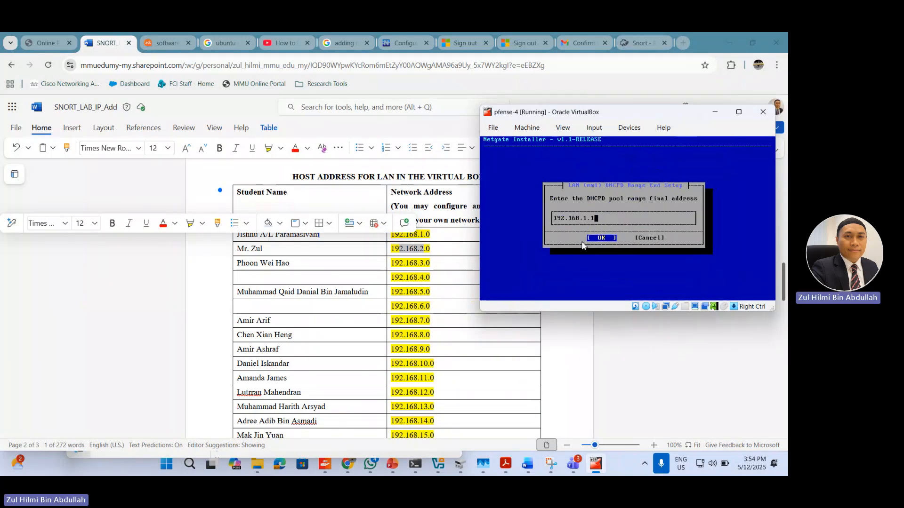
{"action": "type", "text": "50"}
{"action": "key", "text": "Left"}
{"action": "key", "text": "Left"}
{"action": "key", "text": "Left"}
{"action": "key", "text": "Left"}
{"action": "key", "text": "Left"}
{"action": "key", "text": "Delete"}
{"action": "type", "text": "2"}
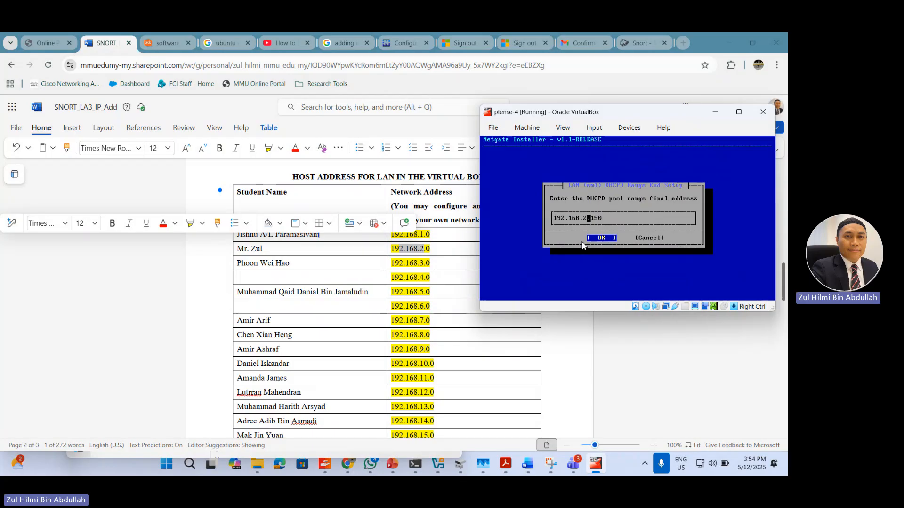
{"action": "key", "text": "Return"}
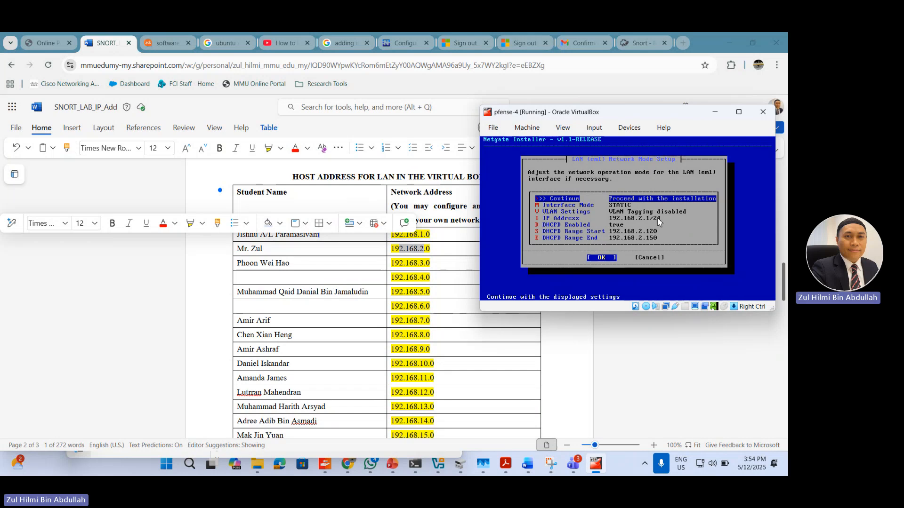
Step: Continue with the LAN settings and the em1 LAN and em0 WAN assignments, and enlarge the pfense-4 window
{"action": "key", "text": "Return"}
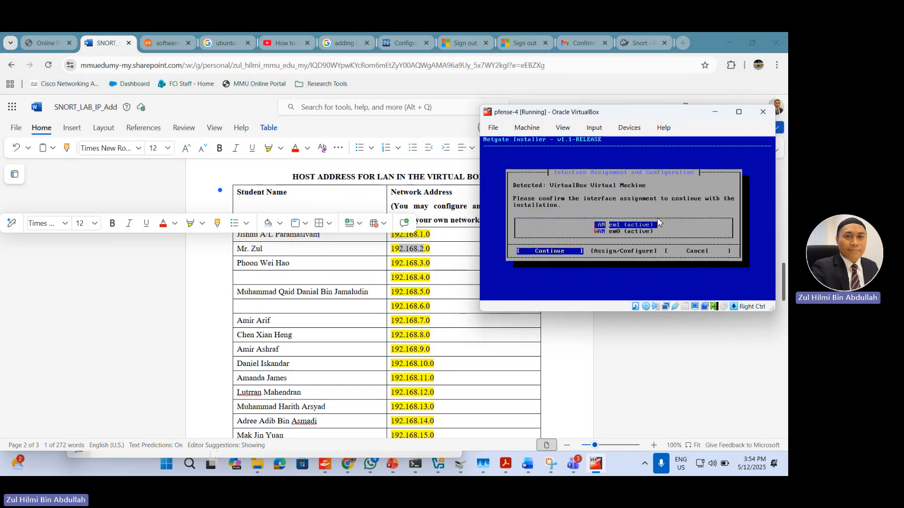
{"action": "key", "text": "Down"}
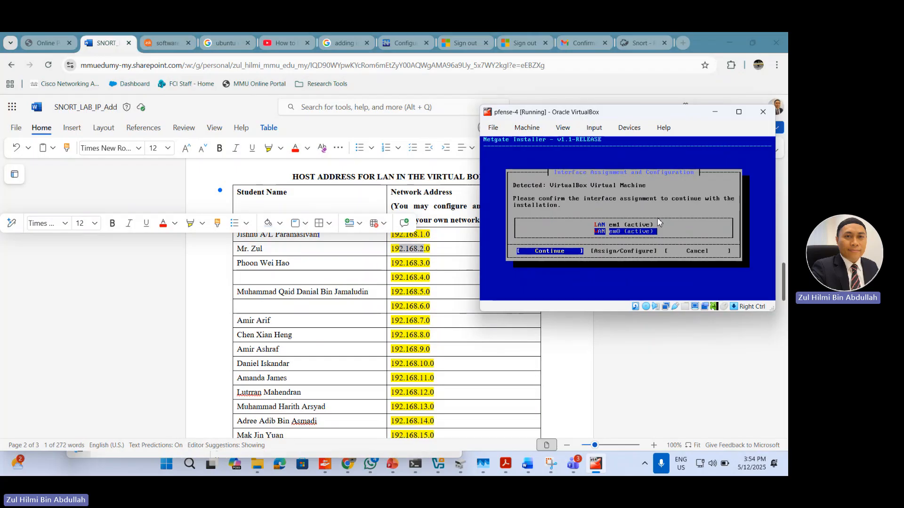
{"action": "key", "text": "Return"}
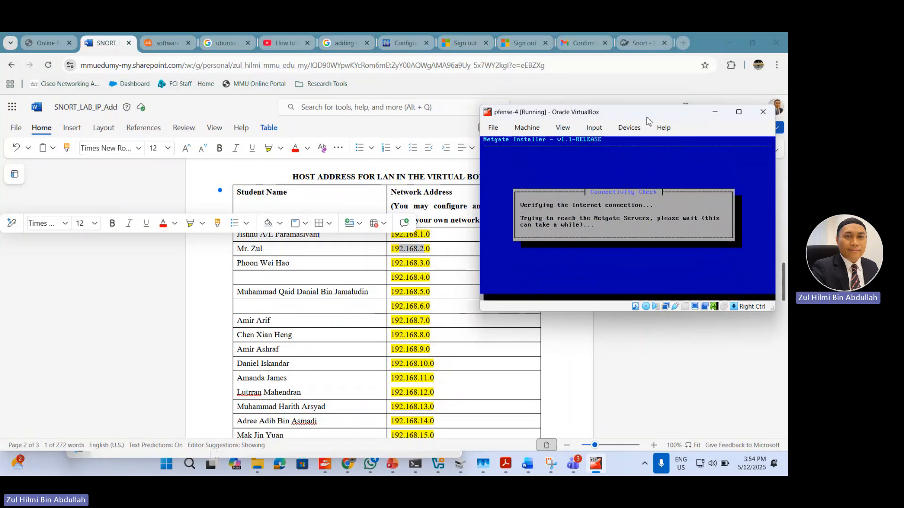
{"action": "left_click_drag", "start_coordinate": [641, 116], "coordinate": [384, 109]}
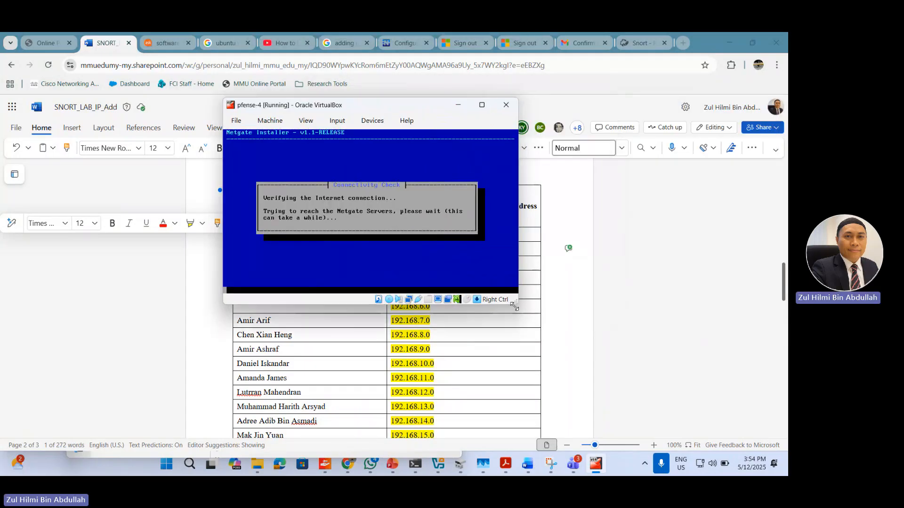
{"action": "left_click_drag", "start_coordinate": [518, 305], "coordinate": [630, 361]}
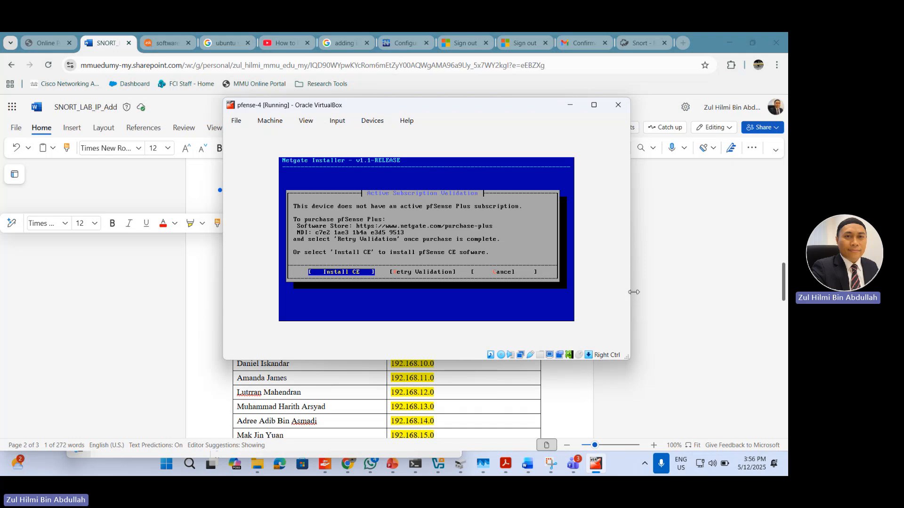
Step: Choose Install CE and accept ZFS with GPT and Stripe on disk ada0, confirming that its contents are destroyed
{"action": "key", "text": "Return"}
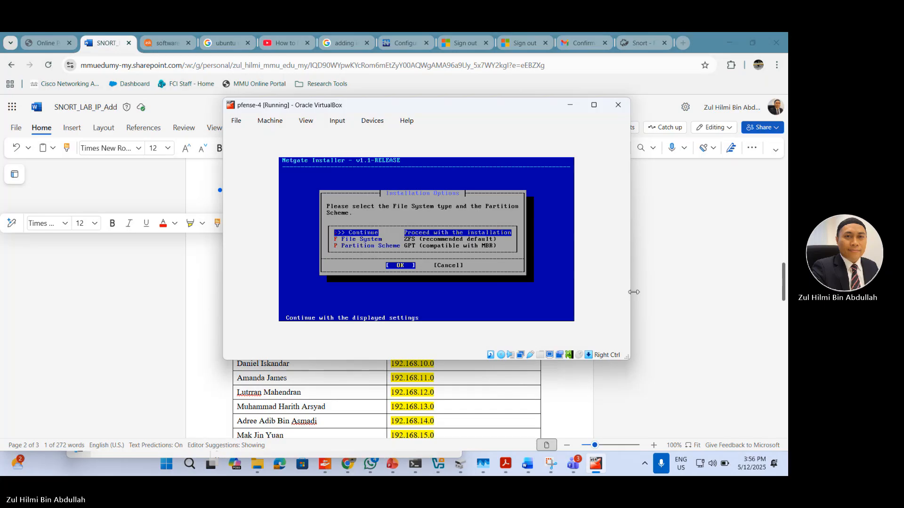
{"action": "key", "text": "Return"}
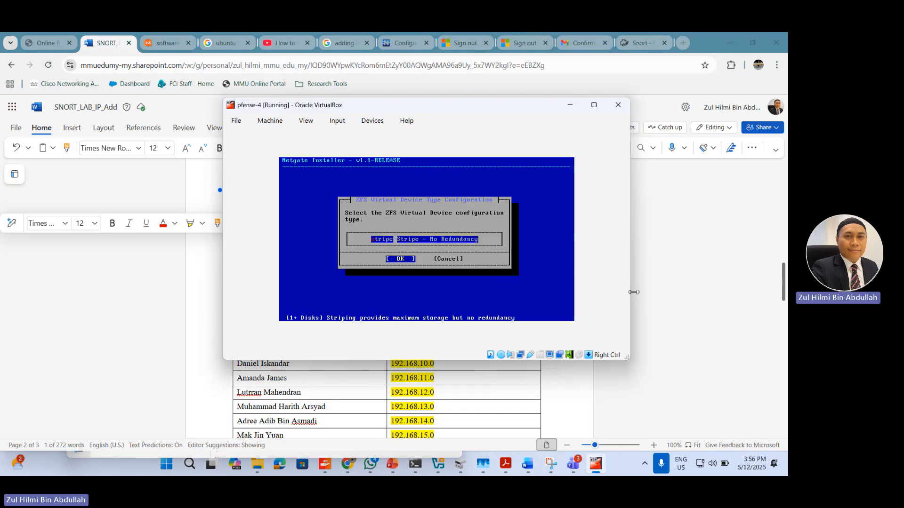
{"action": "key", "text": "Return"}
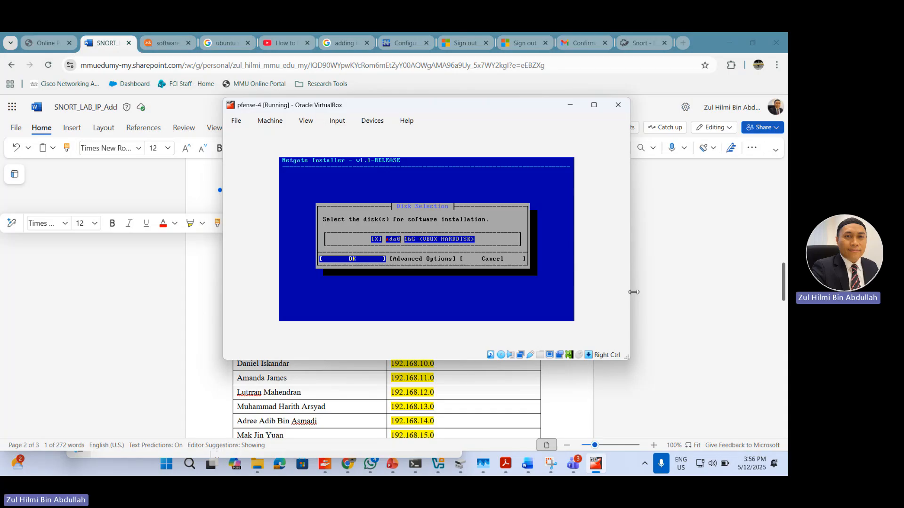
{"action": "key", "text": "Return"}
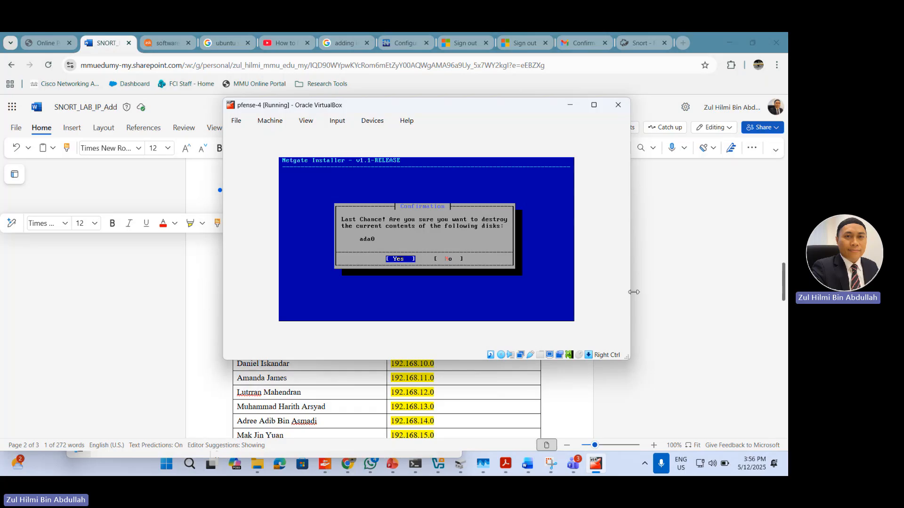
{"action": "key", "text": "Return"}
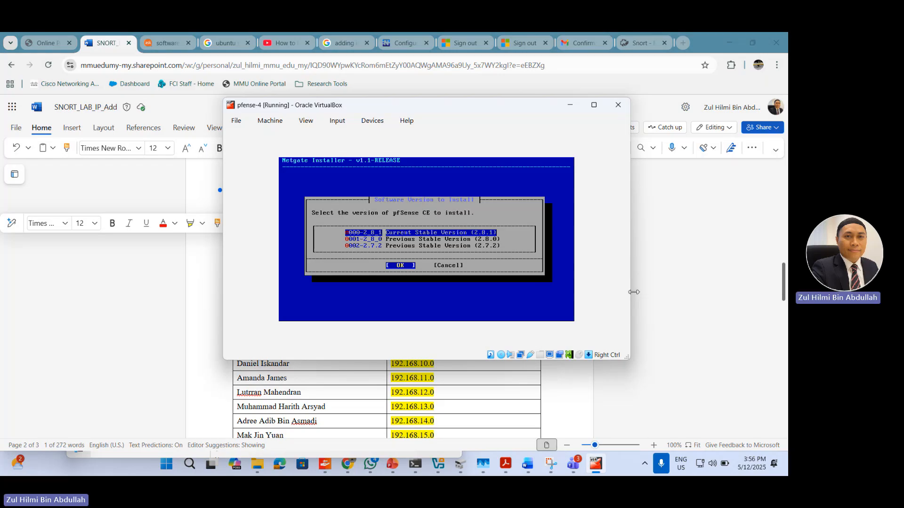
Step: Select Previous Stable Version (2.8.0) of pfSense CE and start the installation
{"action": "key", "text": "Down"}
{"action": "key", "text": "Up"}
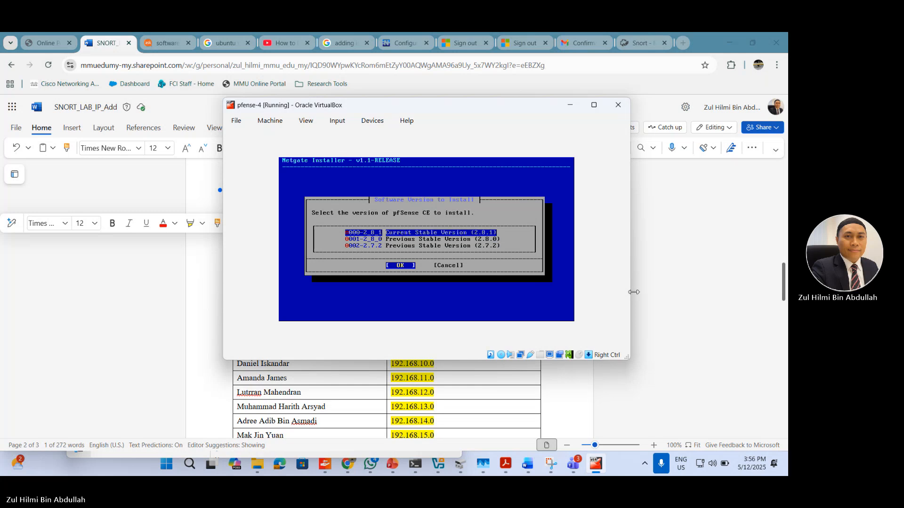
{"action": "key", "text": "Down"}
{"action": "key", "text": "Up"}
{"action": "key", "text": "Down"}
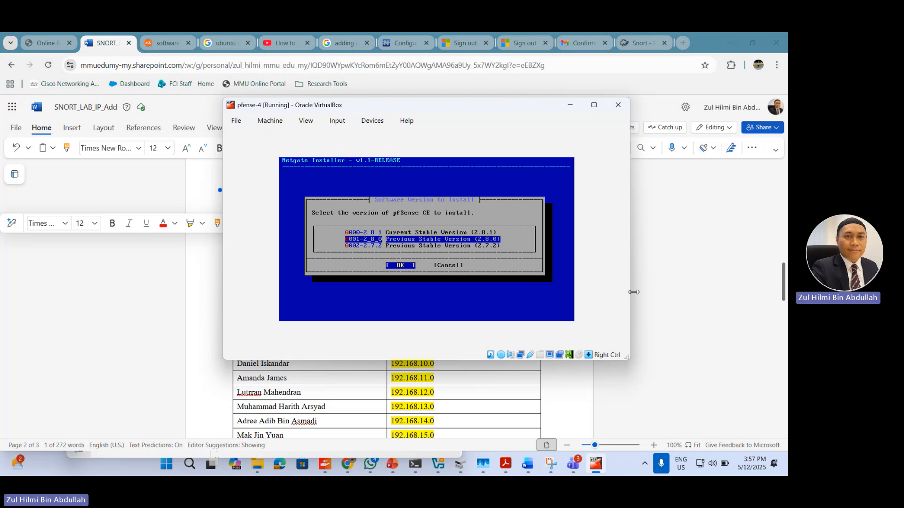
{"action": "key", "text": "Return"}
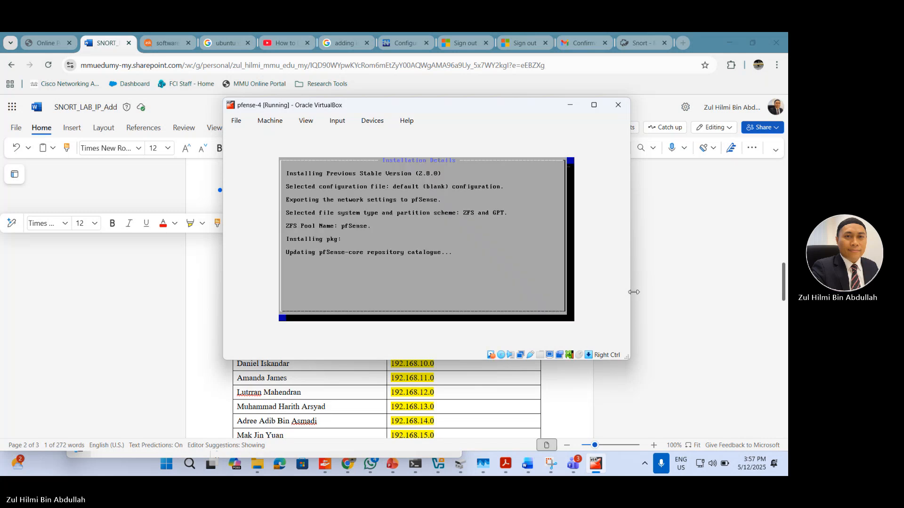
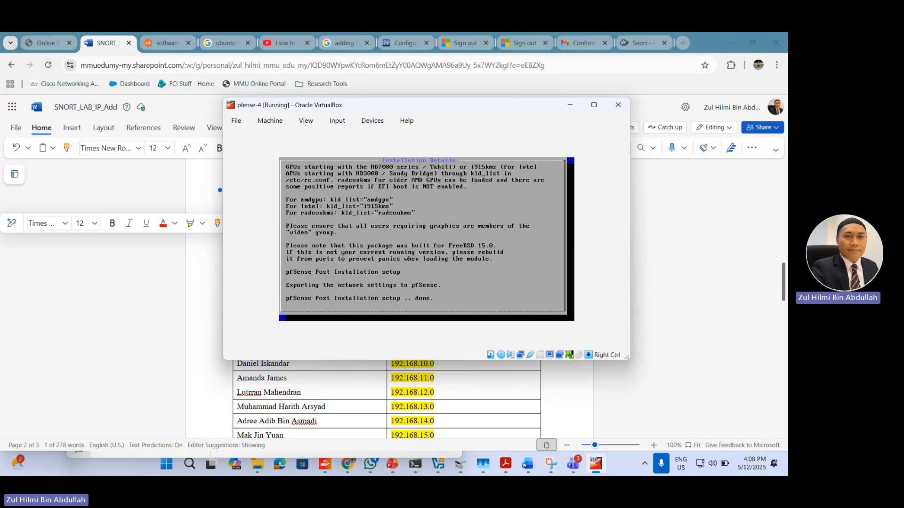
Step: Review the submission template and the LAN network address table in the SNORT_LAB_IP_Add document
{"action": "left_click", "coordinate": [678, 201]}
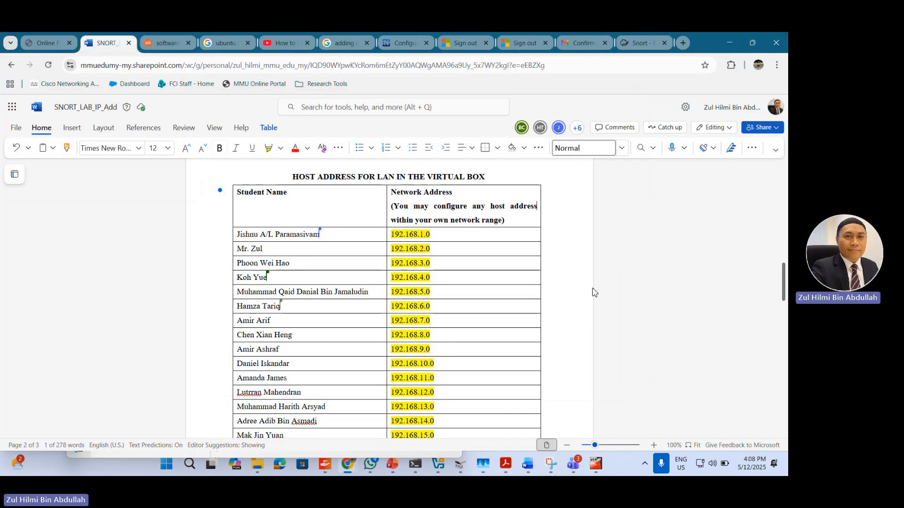
{"action": "scroll", "coordinate": [594, 292], "scroll_direction": "up", "scroll_amount": 3}
{"action": "scroll", "coordinate": [754, 188], "scroll_direction": "up", "scroll_amount": 10}
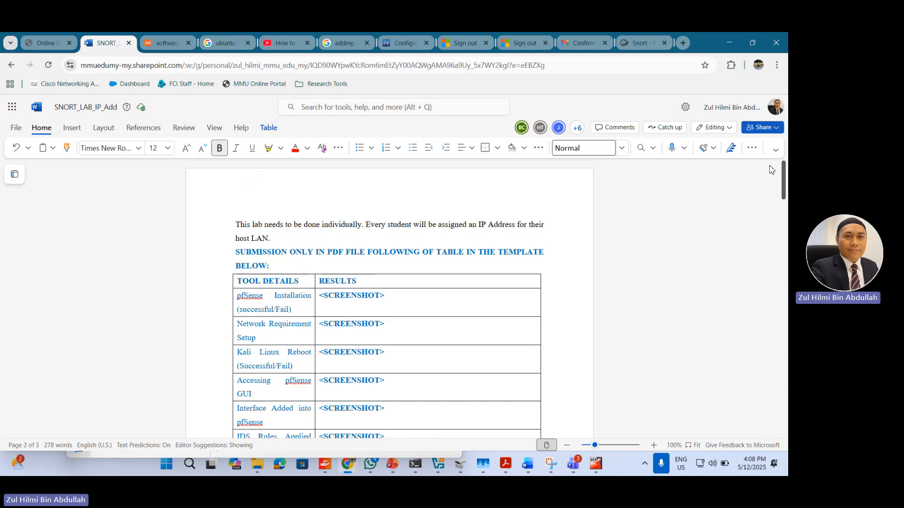
{"action": "scroll", "coordinate": [404, 405], "scroll_direction": "down", "scroll_amount": 3}
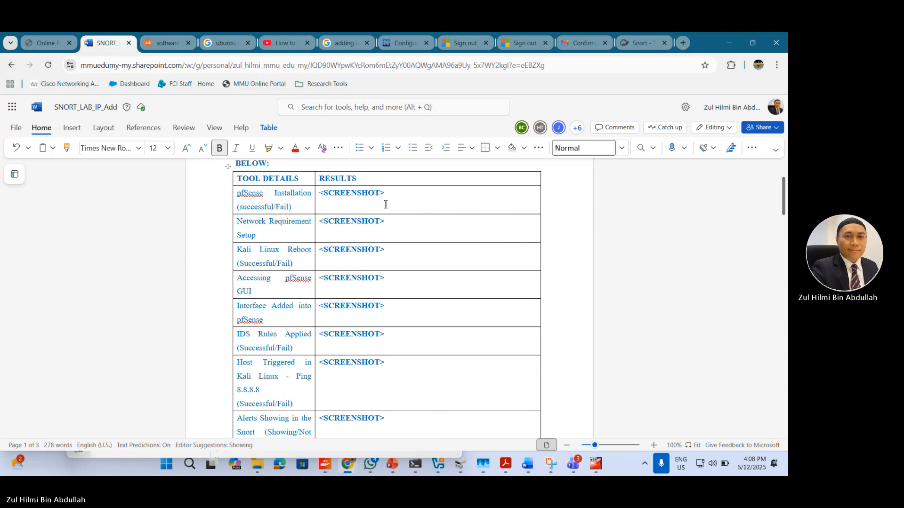
{"action": "left_click_drag", "start_coordinate": [395, 193], "coordinate": [319, 198]}
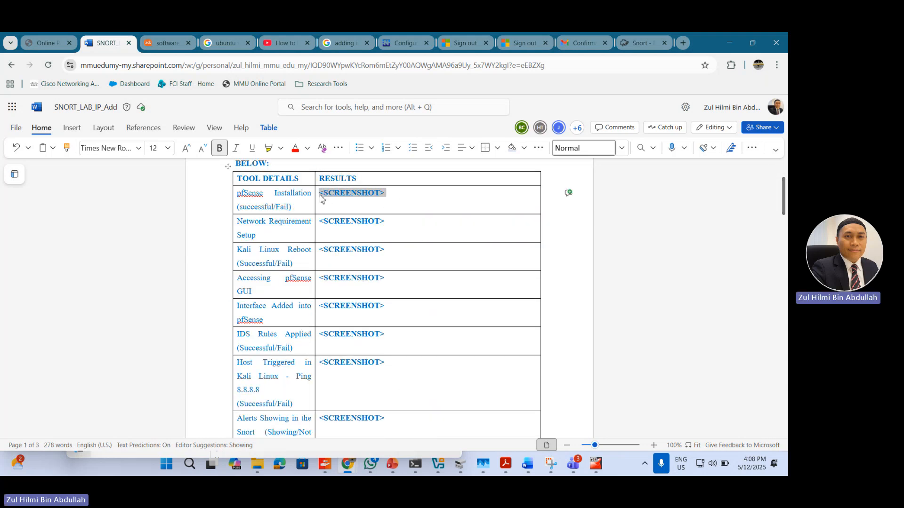
{"action": "left_click", "coordinate": [404, 232]}
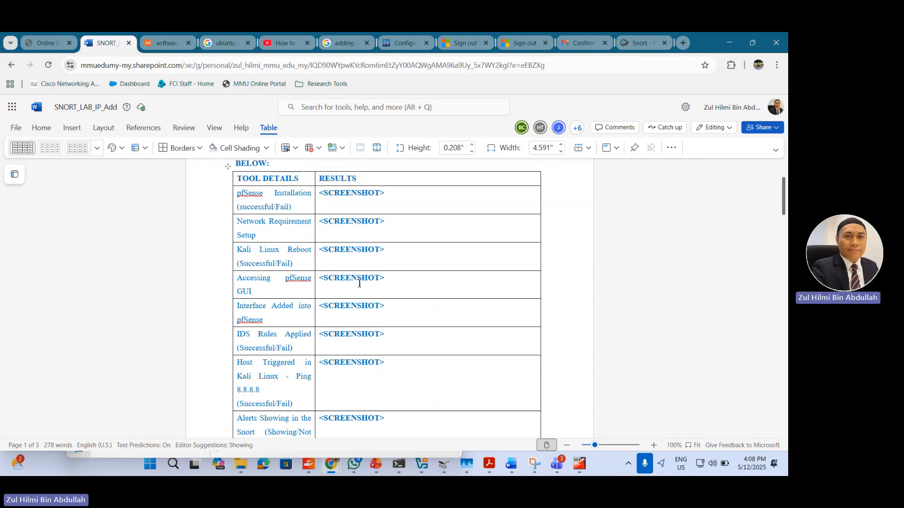
{"action": "scroll", "coordinate": [779, 348], "scroll_direction": "down", "scroll_amount": 10}
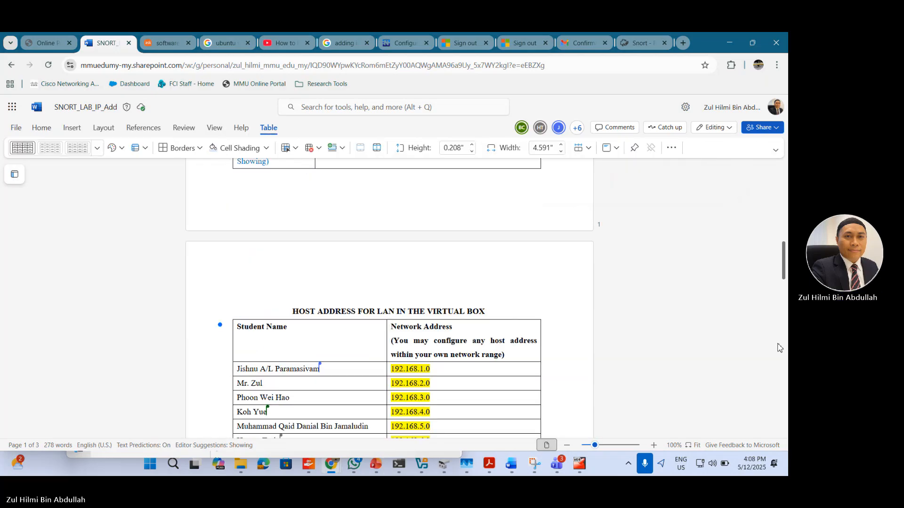
{"action": "scroll", "coordinate": [780, 348], "scroll_direction": "down", "scroll_amount": 3}
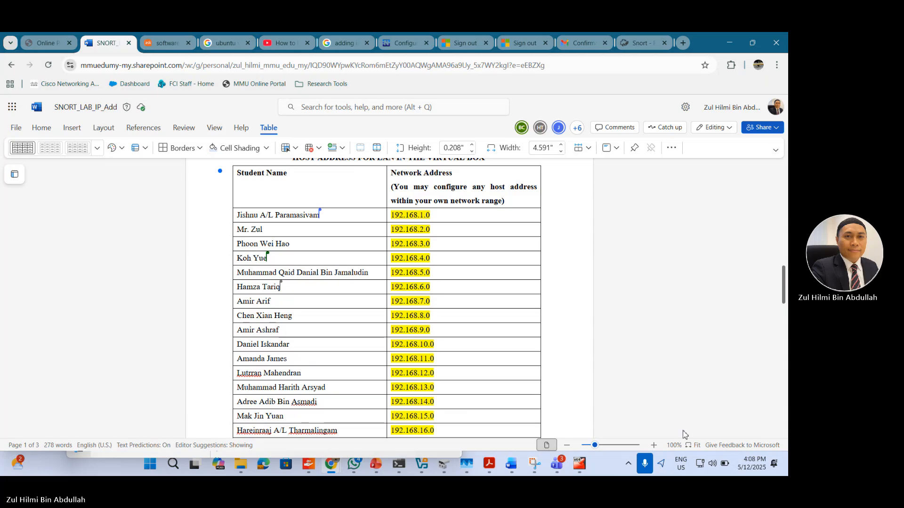
Step: Capture pfense-4's Installation Details screen with Snipping Tool and copy the screenshot
{"action": "left_click", "coordinate": [579, 464]}
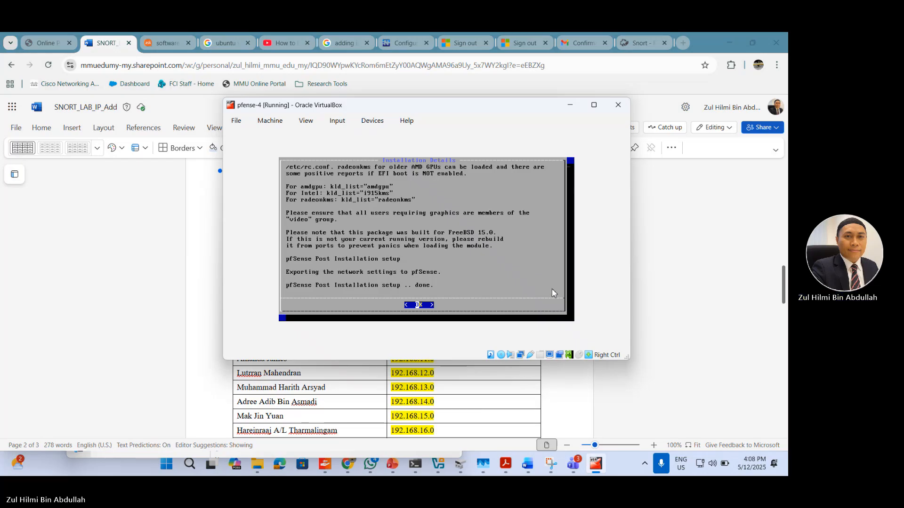
{"action": "left_click", "coordinate": [550, 464]}
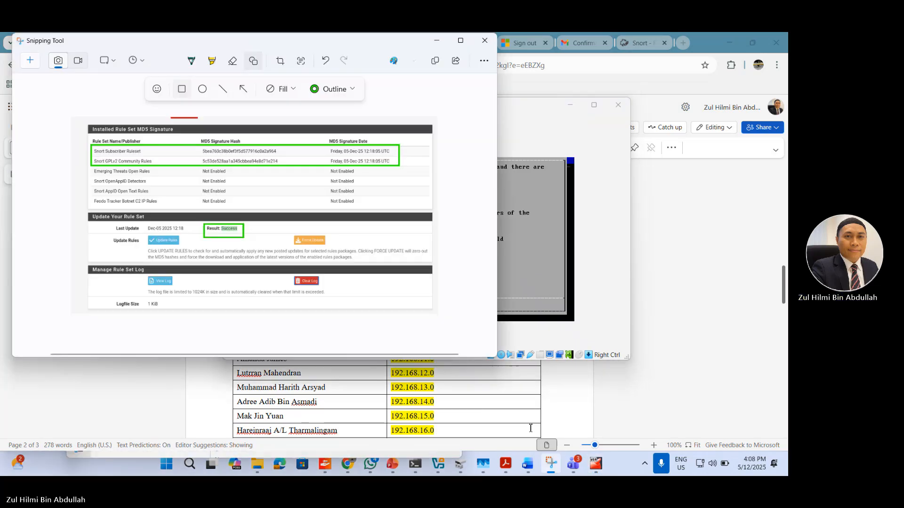
{"action": "left_click", "coordinate": [30, 60]}
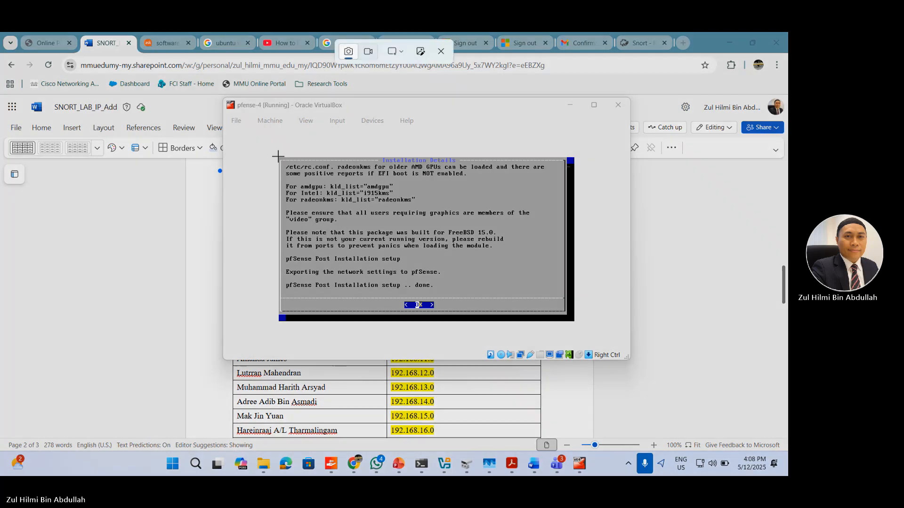
{"action": "left_click_drag", "start_coordinate": [278, 156], "coordinate": [581, 324]}
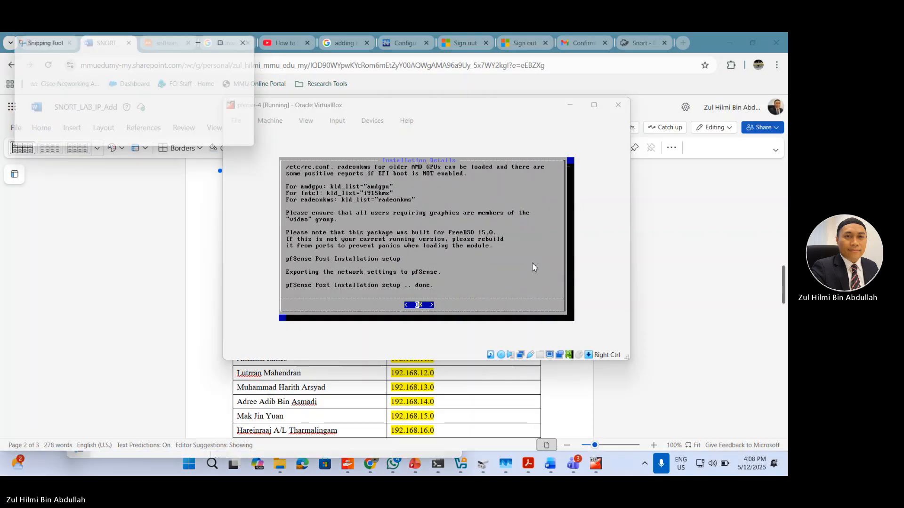
{"action": "right_click", "coordinate": [352, 237]}
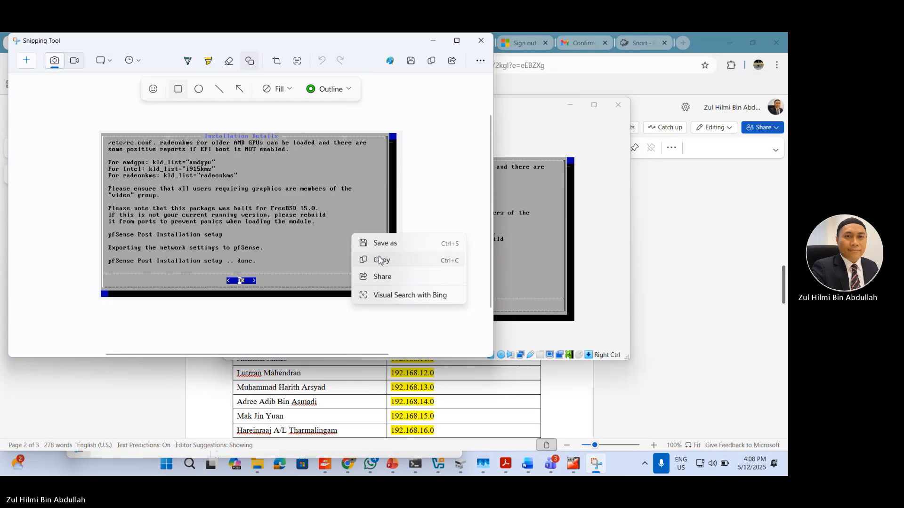
{"action": "left_click", "coordinate": [380, 260]}
Step: Replace the <SCREENSHOT> placeholder in the document's pfSense Installation row with the copied capture
{"action": "left_click", "coordinate": [706, 308]}
{"action": "scroll", "coordinate": [529, 286], "scroll_direction": "up", "scroll_amount": 1}
{"action": "scroll", "coordinate": [529, 286], "scroll_direction": "up", "scroll_amount": 10}
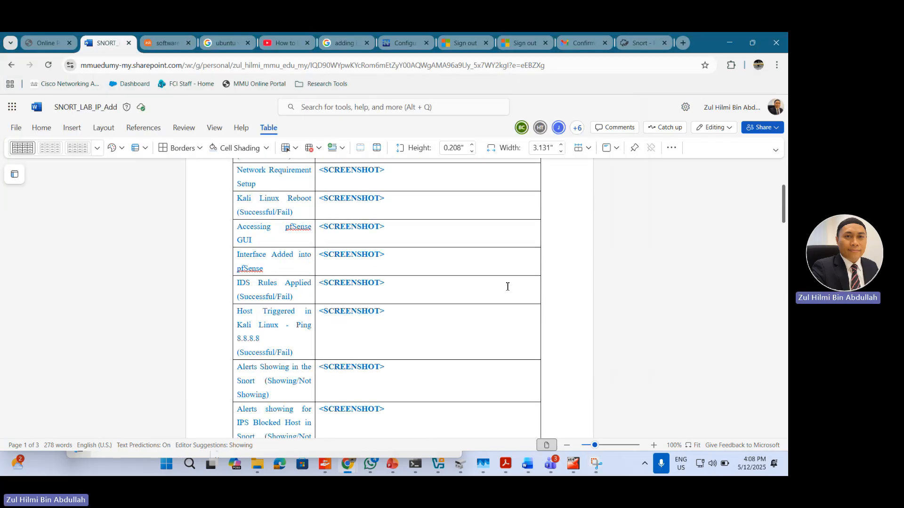
{"action": "scroll", "coordinate": [507, 287], "scroll_direction": "up", "scroll_amount": 3}
{"action": "left_click_drag", "start_coordinate": [414, 249], "coordinate": [321, 252]}
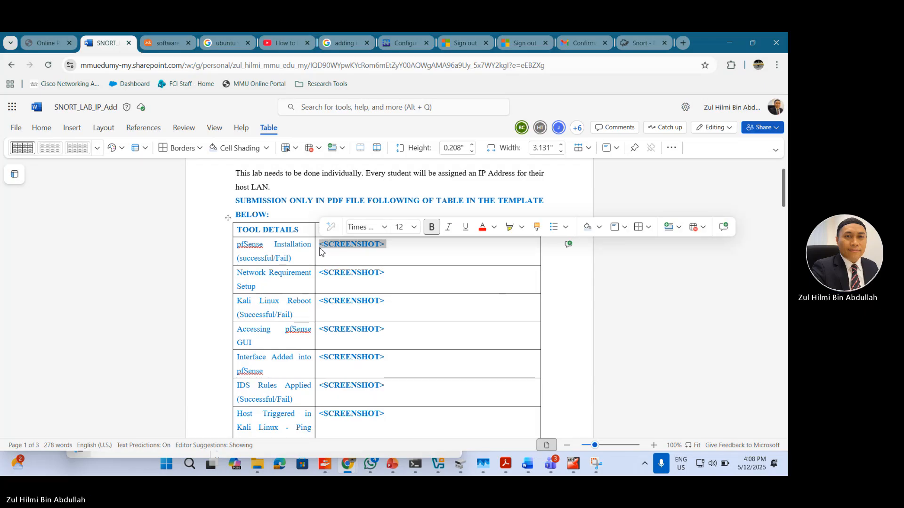
{"action": "key", "text": "ctrl+v"}
Step: Check the pasted screenshot and examine the remaining rows of the submission table
{"action": "scroll", "coordinate": [646, 299], "scroll_direction": "down", "scroll_amount": 3}
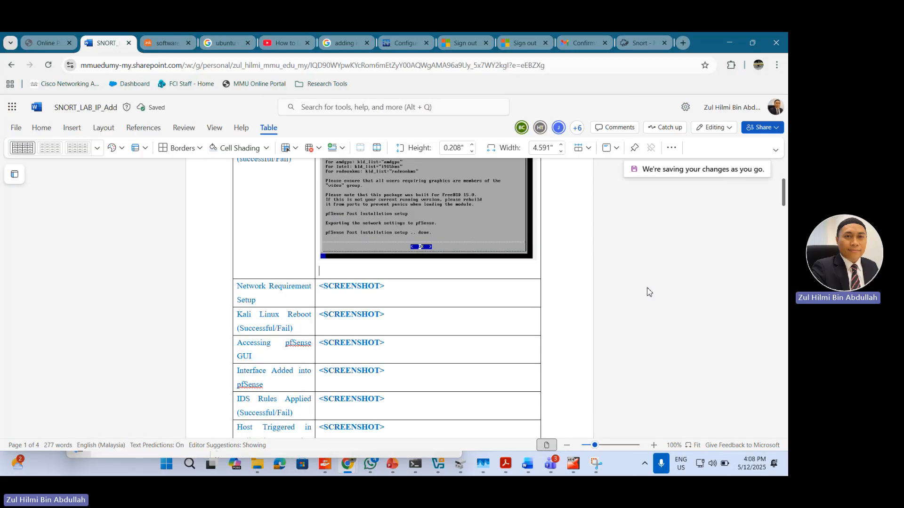
{"action": "scroll", "coordinate": [648, 288], "scroll_direction": "up", "scroll_amount": 1}
{"action": "scroll", "coordinate": [649, 290], "scroll_direction": "up", "scroll_amount": 2}
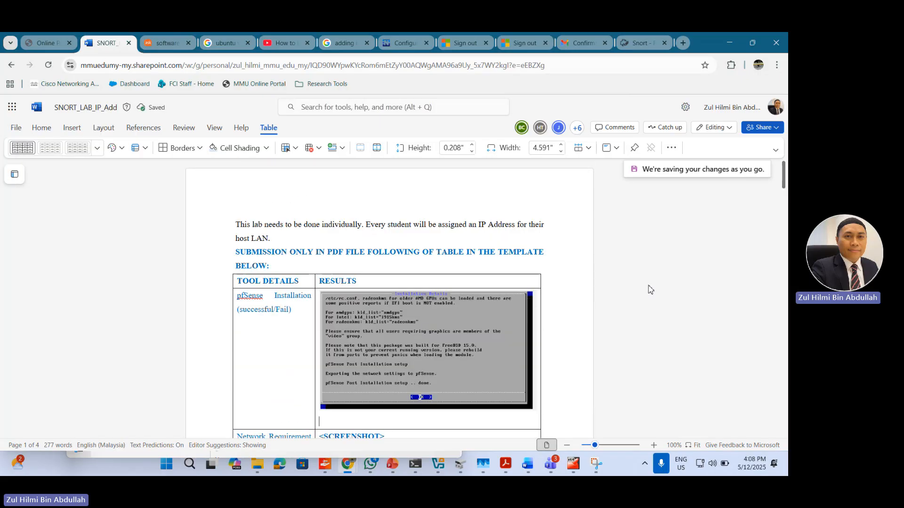
{"action": "scroll", "coordinate": [648, 288], "scroll_direction": "down", "scroll_amount": 3}
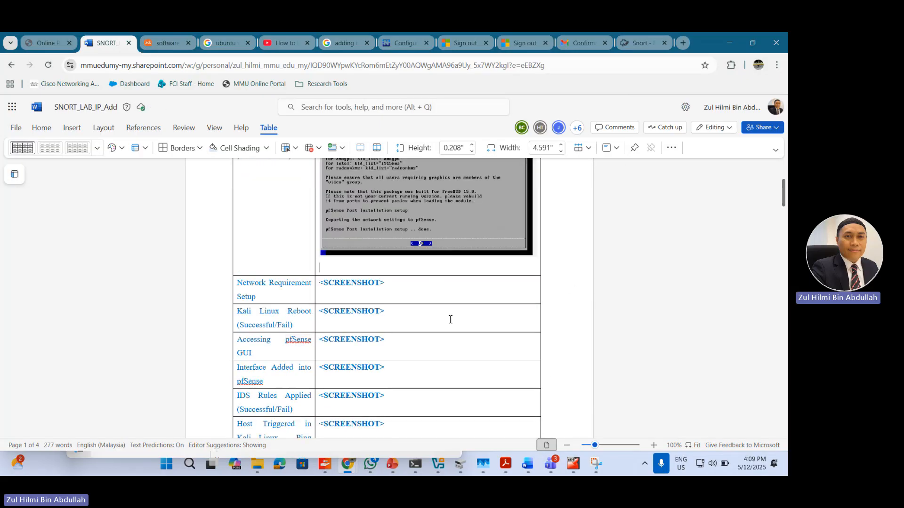
{"action": "key", "text": "alt+Tab"}
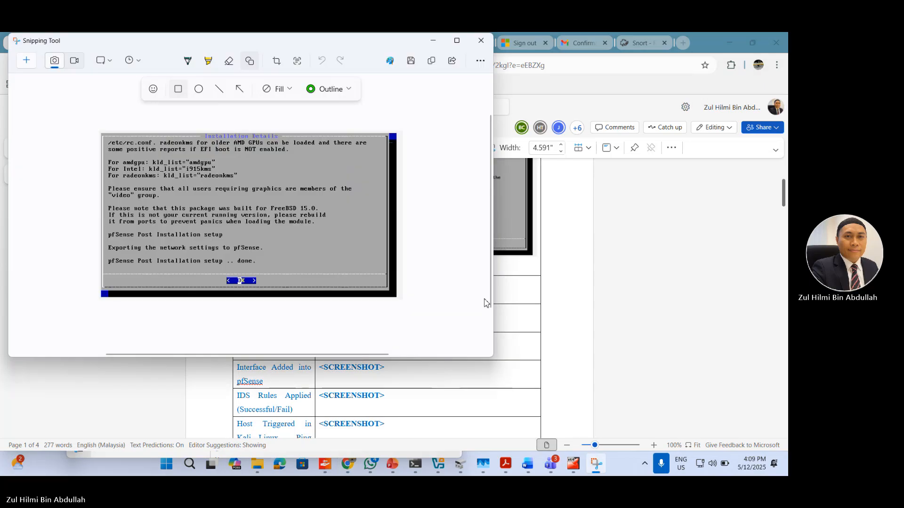
{"action": "key", "text": "alt+Tab"}
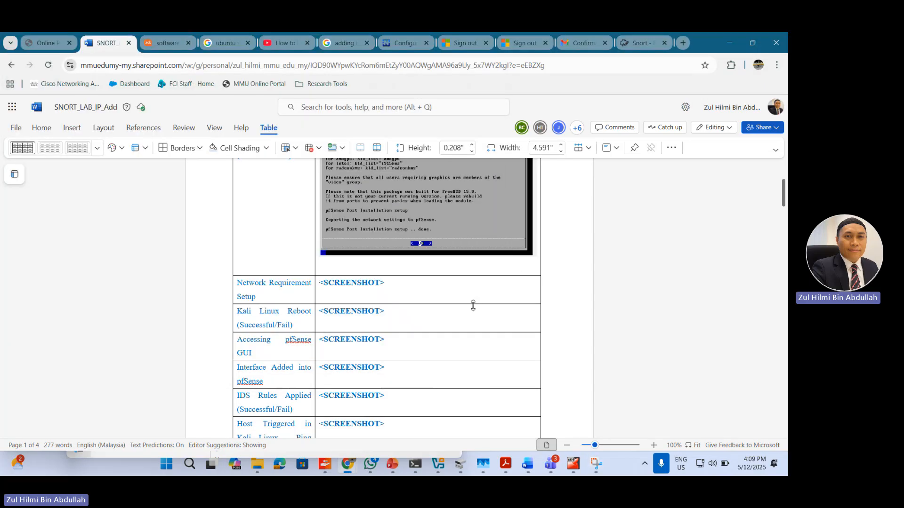
{"action": "scroll", "coordinate": [475, 307], "scroll_direction": "down", "scroll_amount": 1}
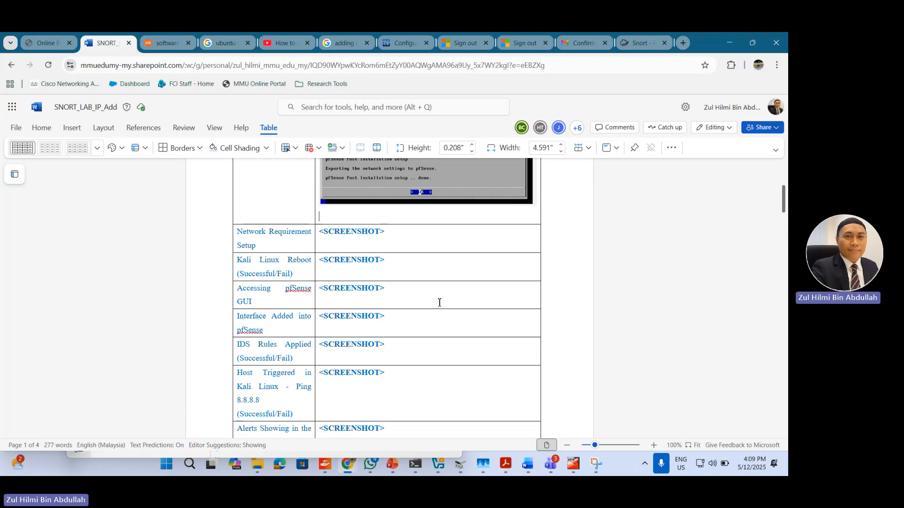
Step: Minimize Snipping Tool, return to pfense-4, accept the installation details and power off the machine at the reboot prompt
{"action": "key", "text": "alt+Tab"}
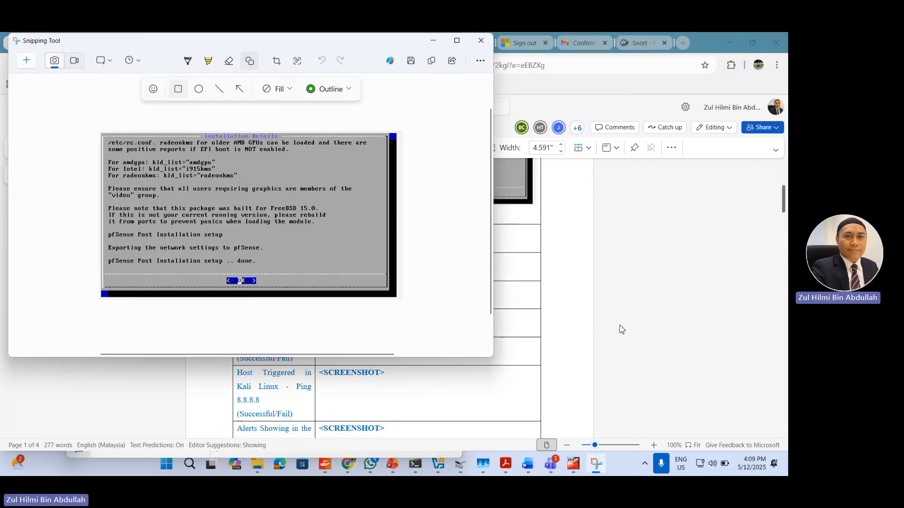
{"action": "left_click", "coordinate": [434, 40]}
{"action": "left_click", "coordinate": [574, 464]}
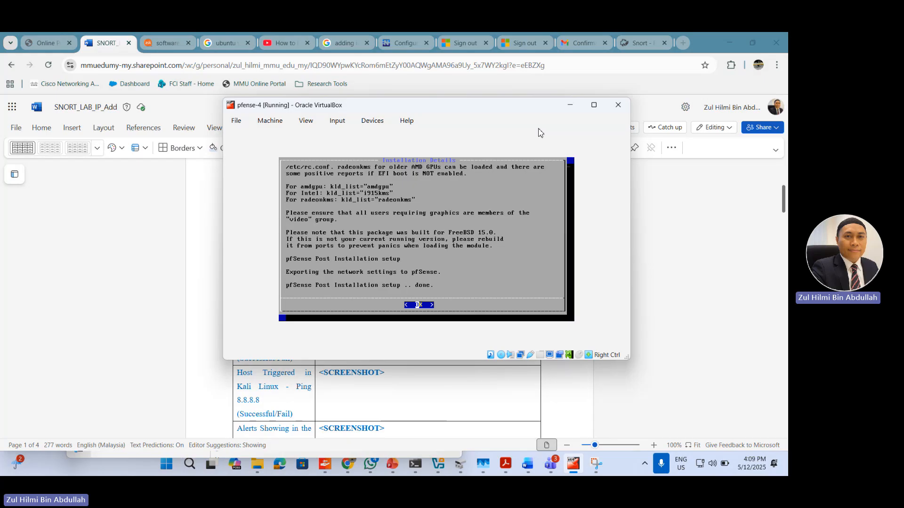
{"action": "key", "text": "Return"}
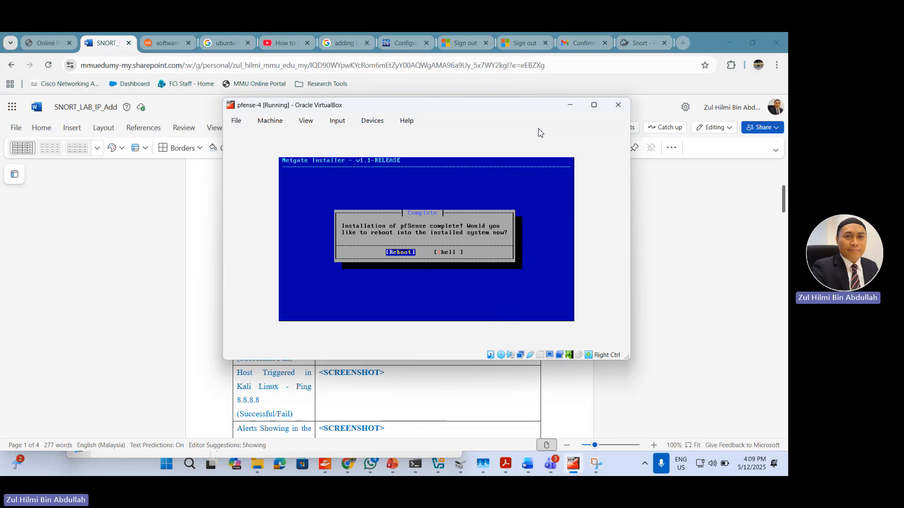
{"action": "left_click", "coordinate": [618, 105]}
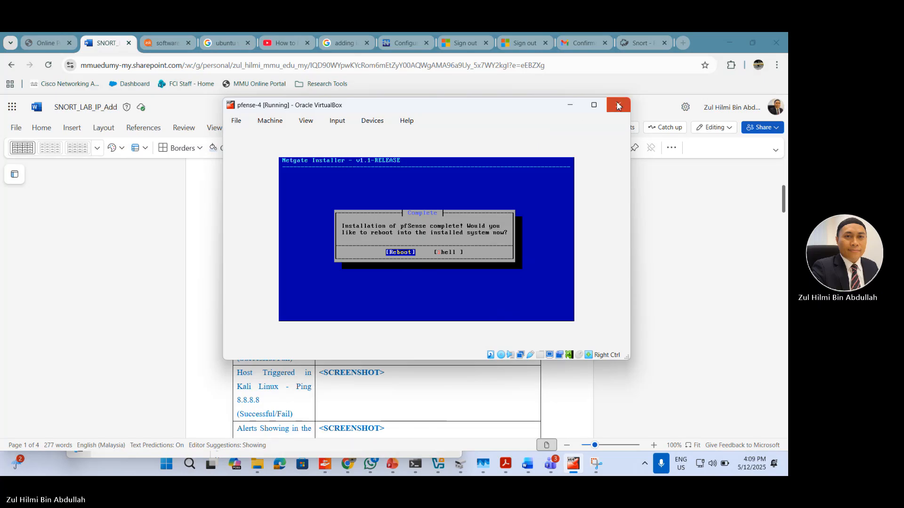
{"action": "left_click", "coordinate": [416, 246]}
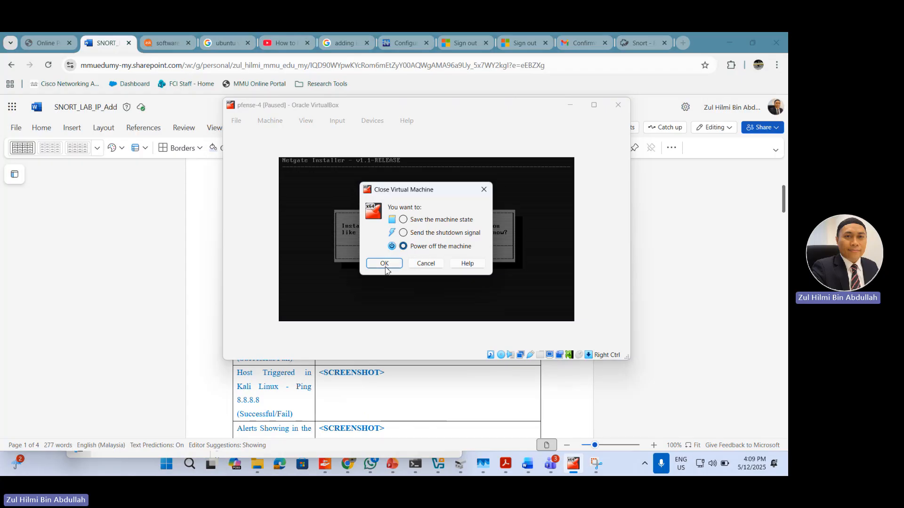
{"action": "left_click", "coordinate": [385, 266]}
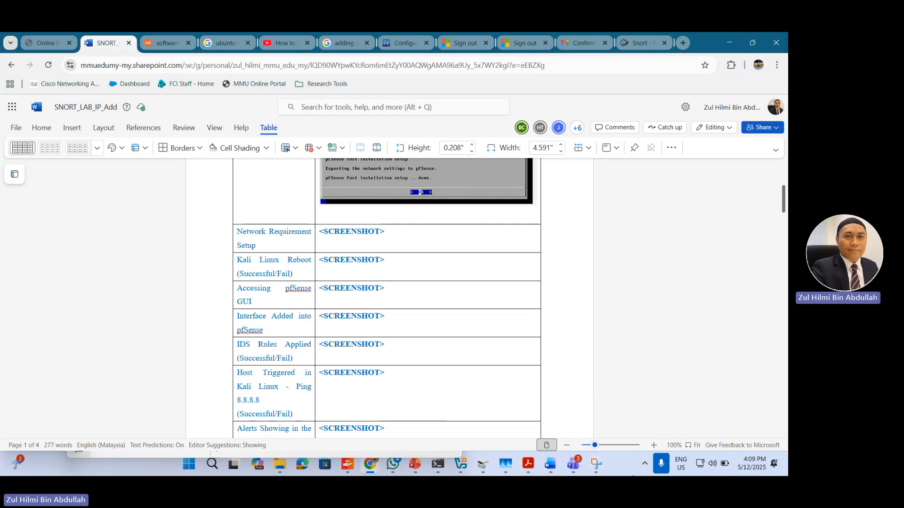
Step: Switch to VirtualBox Manager and try to limit pfense-4's boot device order to Hard Disk in its settings
{"action": "mouse_move", "coordinate": [469, 470]}
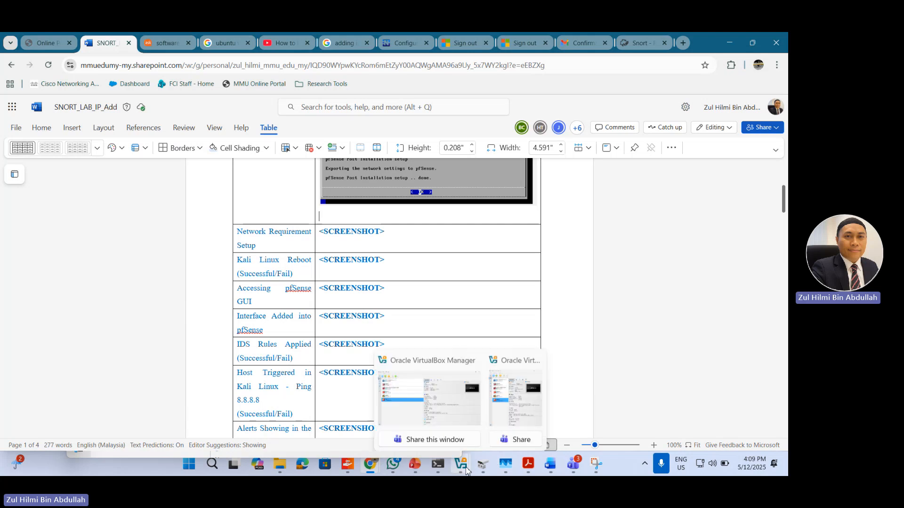
{"action": "left_click", "coordinate": [524, 408]}
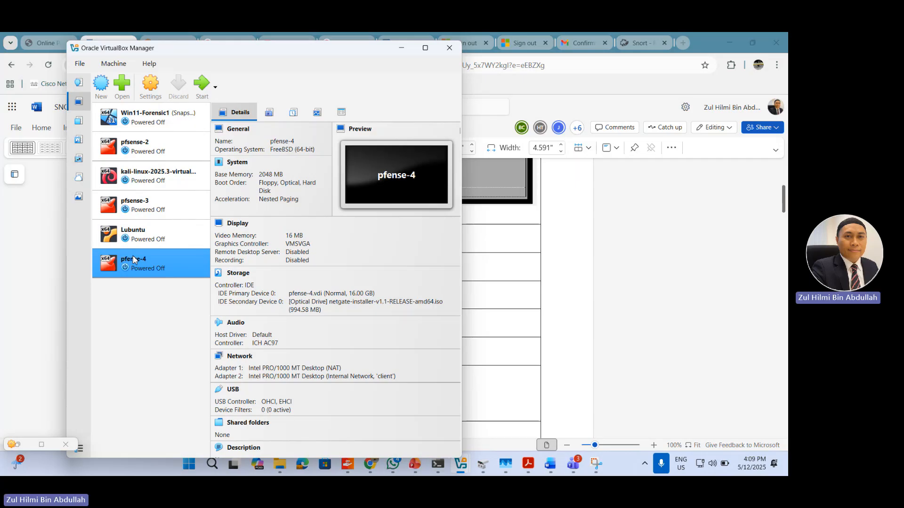
{"action": "left_click", "coordinate": [151, 89]}
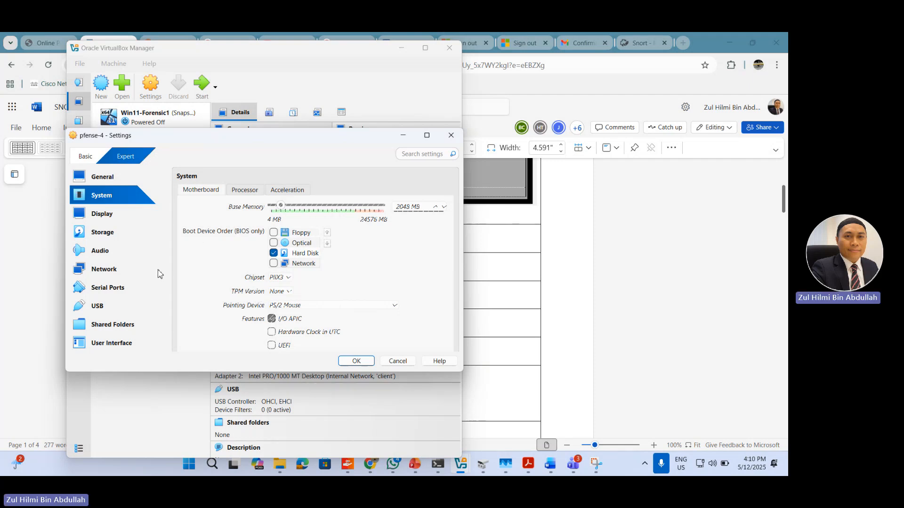
Step: Examine the Netgate installer ISO attachment in pfense-4's storage settings and return to the system settings
{"action": "left_click", "coordinate": [104, 232]}
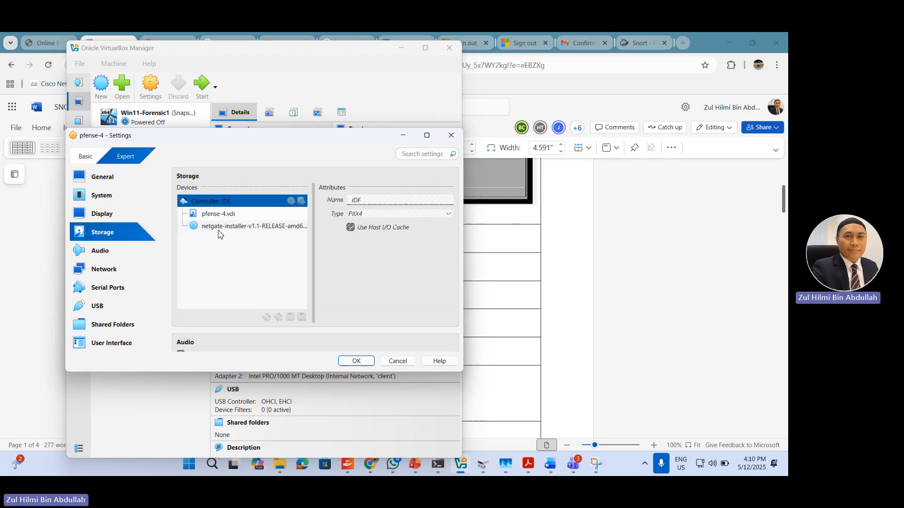
{"action": "left_click", "coordinate": [228, 230]}
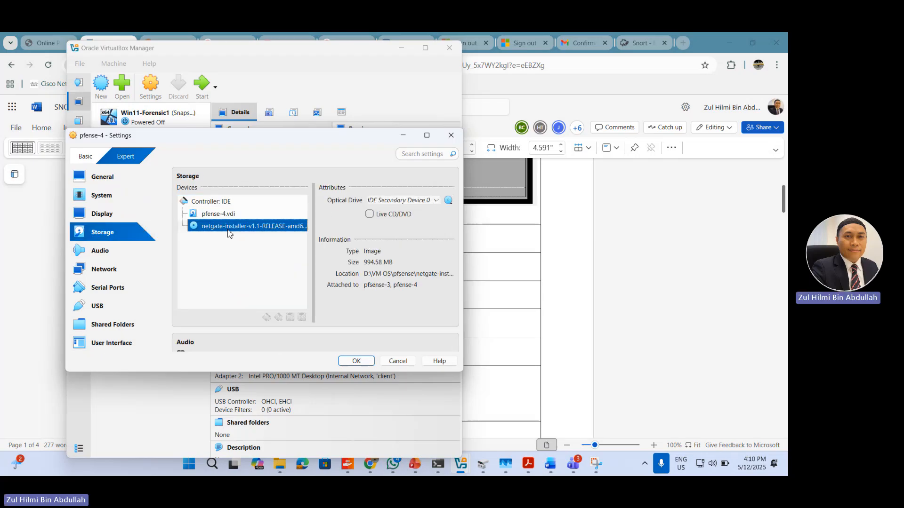
{"action": "right_click", "coordinate": [244, 228]}
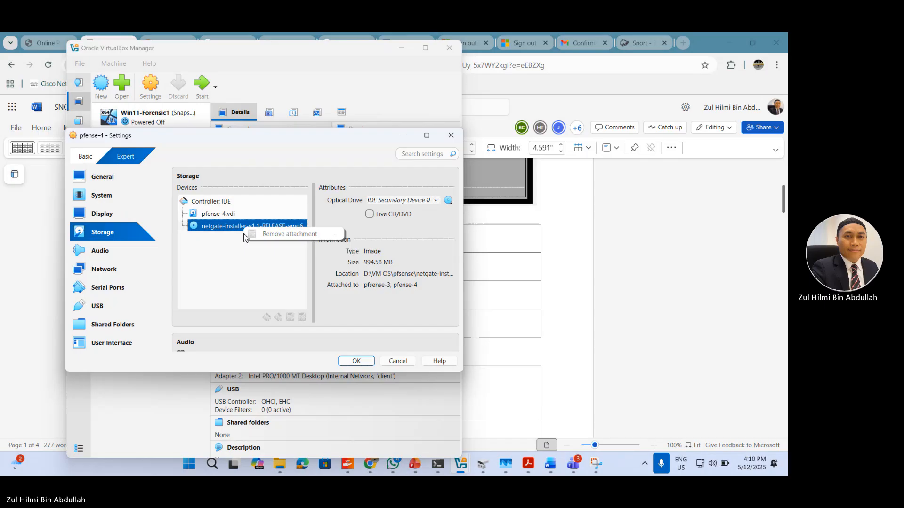
{"action": "left_click", "coordinate": [224, 257]}
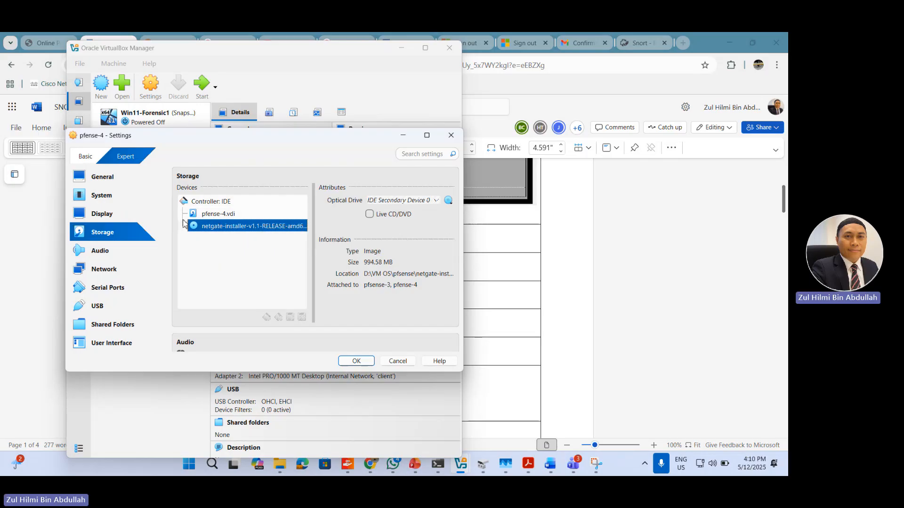
{"action": "left_click", "coordinate": [108, 197]}
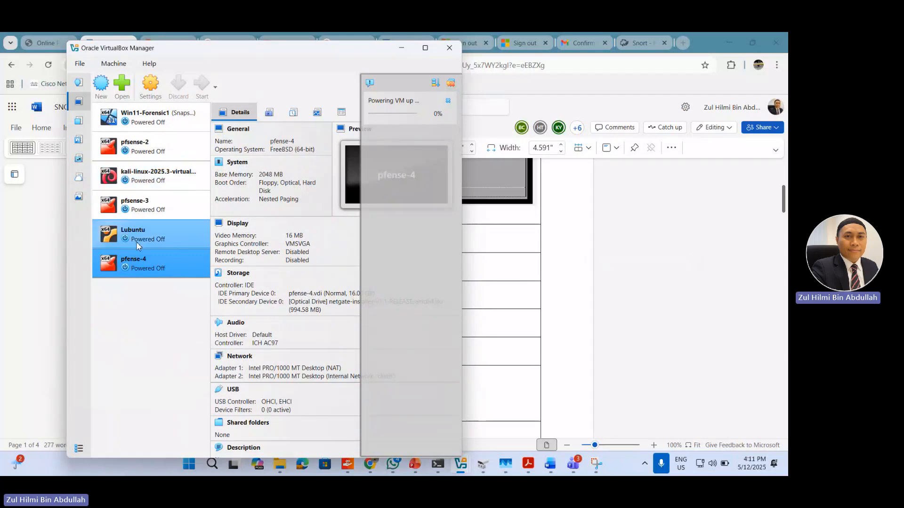
Step: Examine the network adapter settings of the kali-linux-2025.3 virtual machine and close them without changes
{"action": "left_click", "coordinate": [154, 179]}
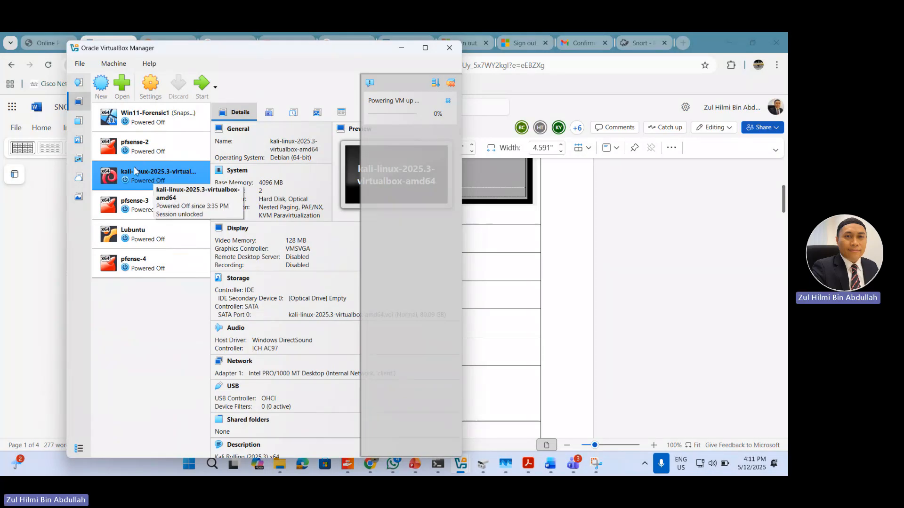
{"action": "left_click", "coordinate": [150, 87]}
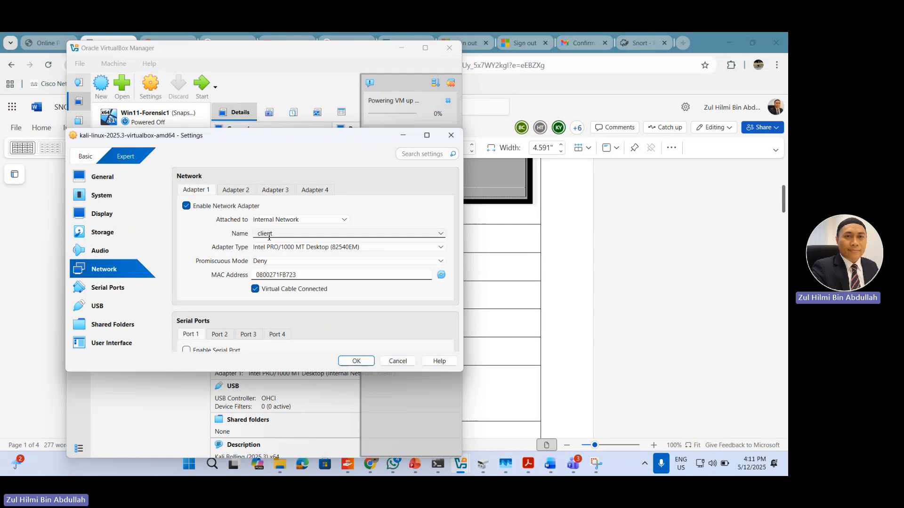
{"action": "left_click", "coordinate": [450, 141]}
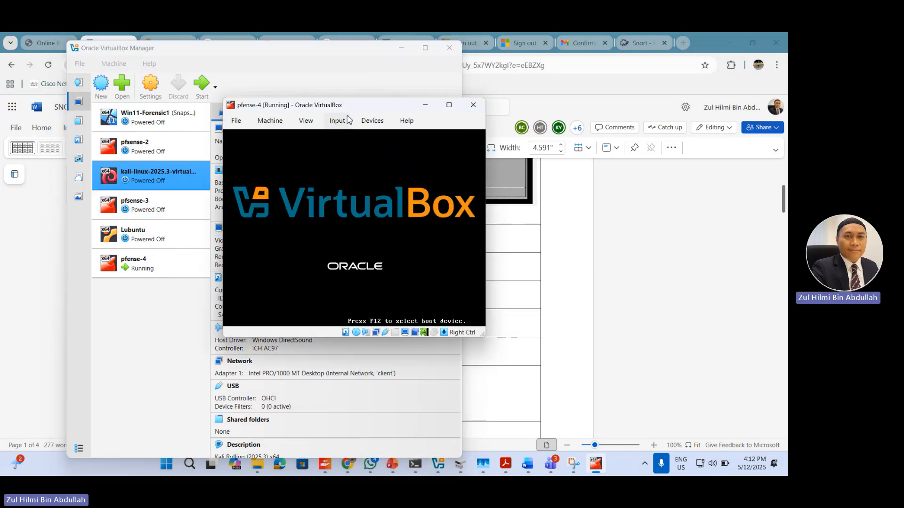
Step: Maximize the pfense-4 window, cancel and exit the Netgate installer, and power off the machine
{"action": "left_click_drag", "start_coordinate": [391, 108], "coordinate": [573, 112]}
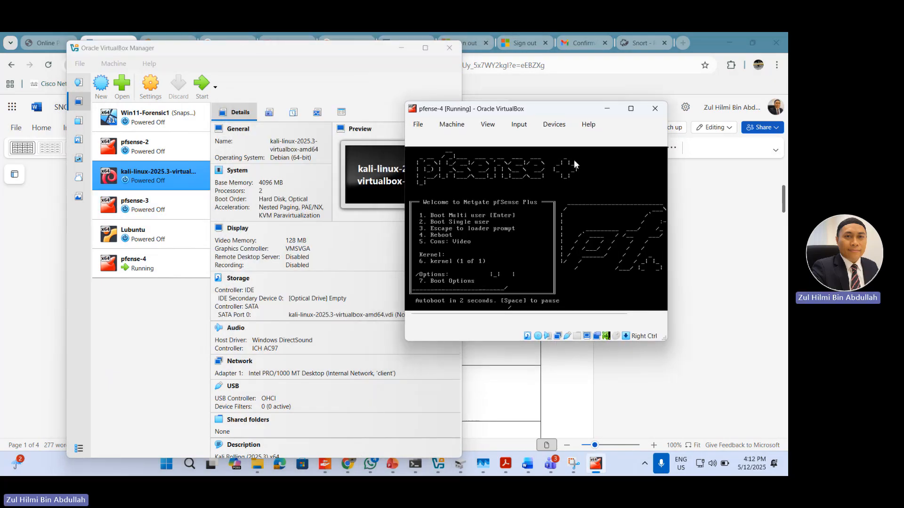
{"action": "left_click", "coordinate": [637, 112]}
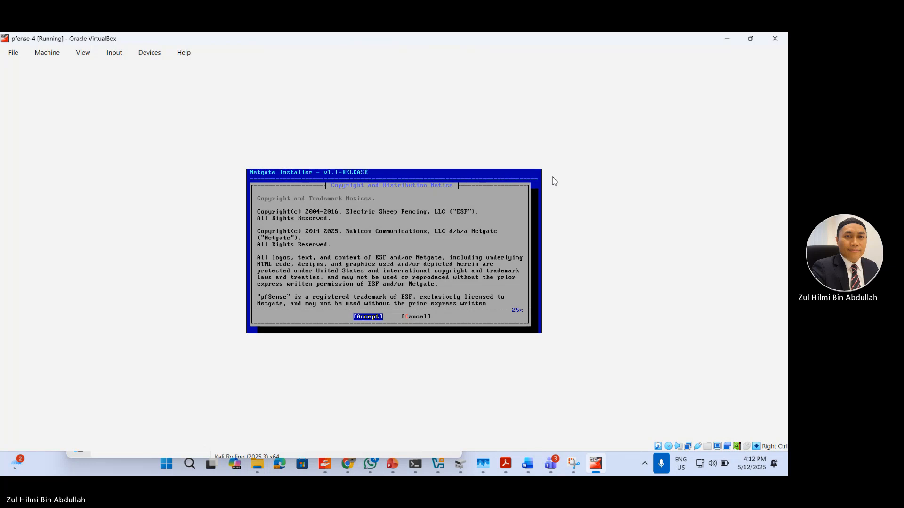
{"action": "key", "text": "Right"}
{"action": "key", "text": "Return"}
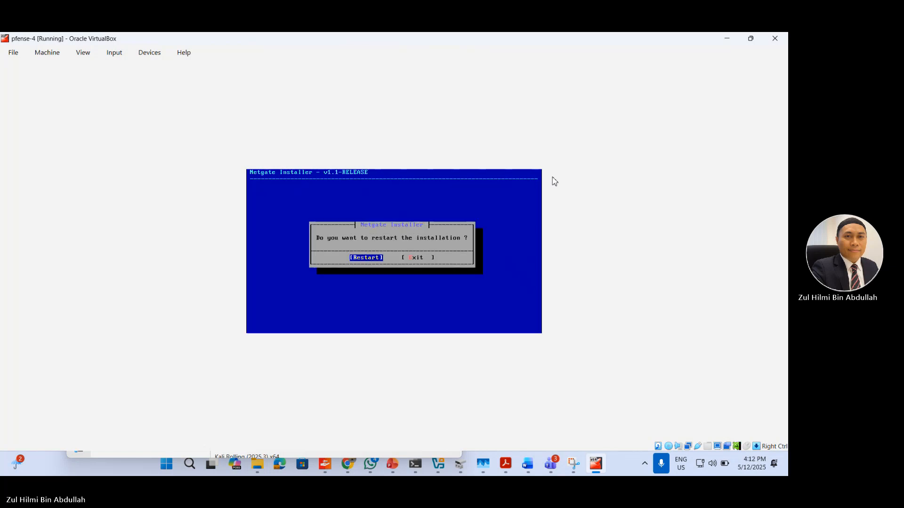
{"action": "key", "text": "Right"}
{"action": "key", "text": "Return"}
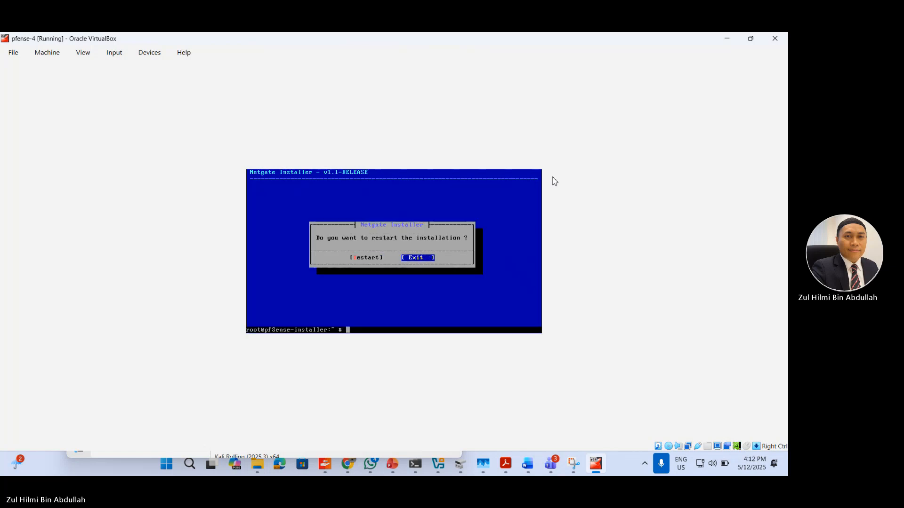
{"action": "left_click", "coordinate": [784, 41]}
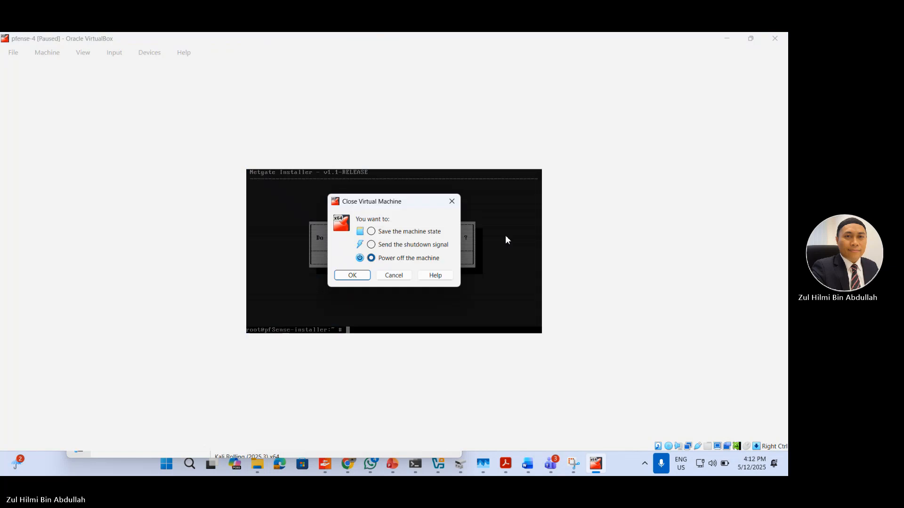
{"action": "left_click", "coordinate": [350, 278]}
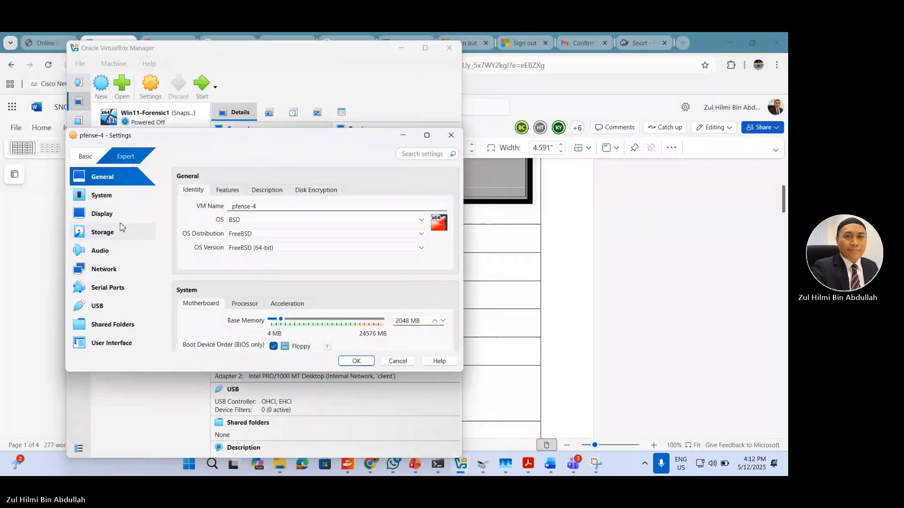
Step: Limit the boot device order in pfense-4's system settings to Hard Disk only
{"action": "left_click", "coordinate": [105, 231]}
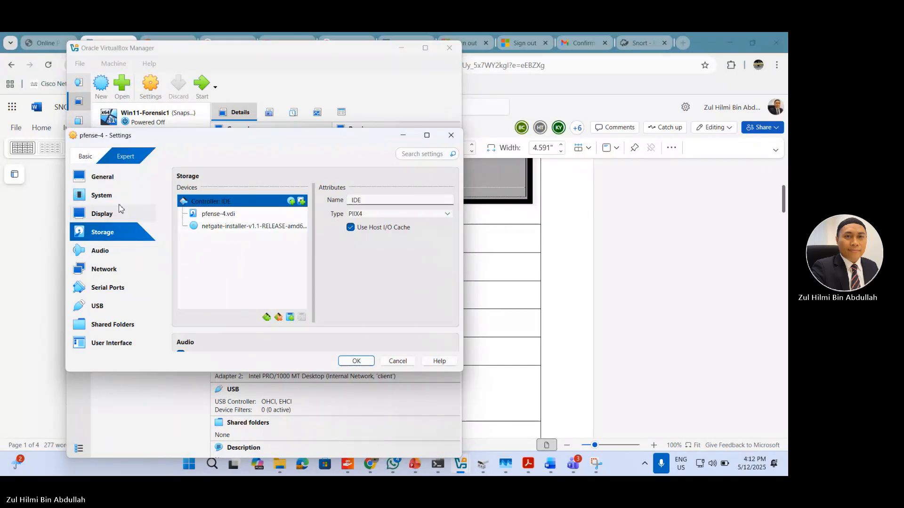
{"action": "left_click", "coordinate": [108, 195]}
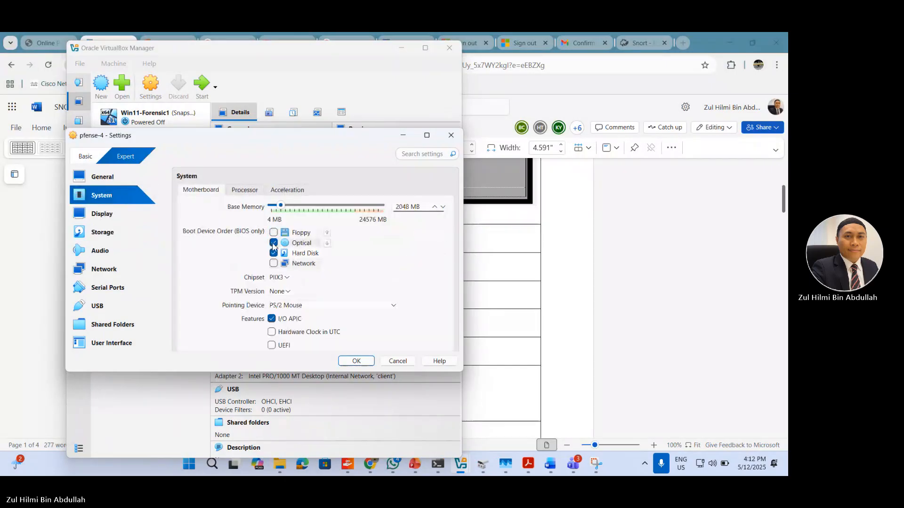
{"action": "left_click", "coordinate": [273, 243]}
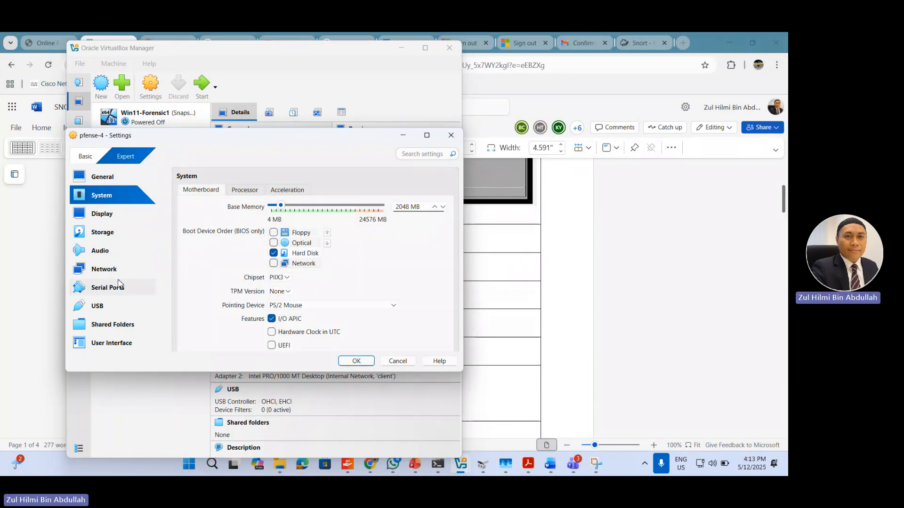
Step: Remove the optical drive holding the Netgate installer ISO from pfense-4's storage and apply the settings
{"action": "left_click", "coordinate": [116, 239]}
{"action": "left_click", "coordinate": [239, 228]}
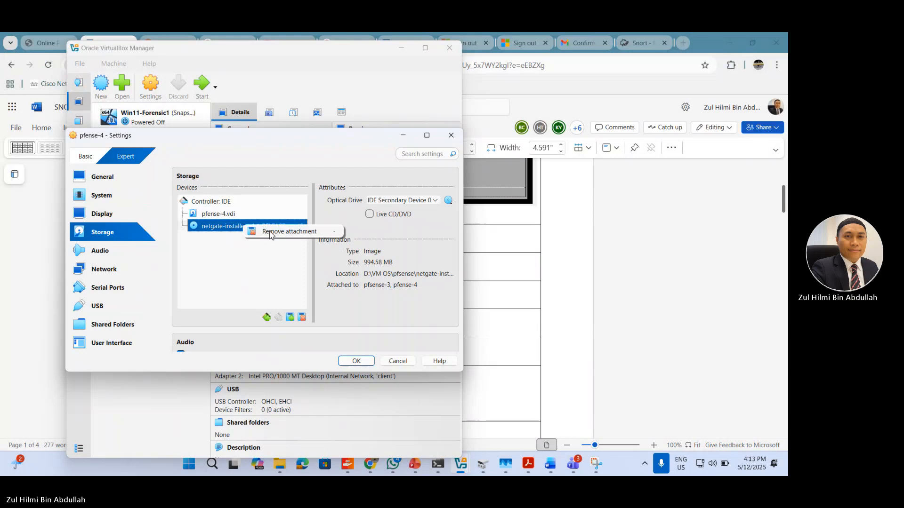
{"action": "key", "text": "Delete"}
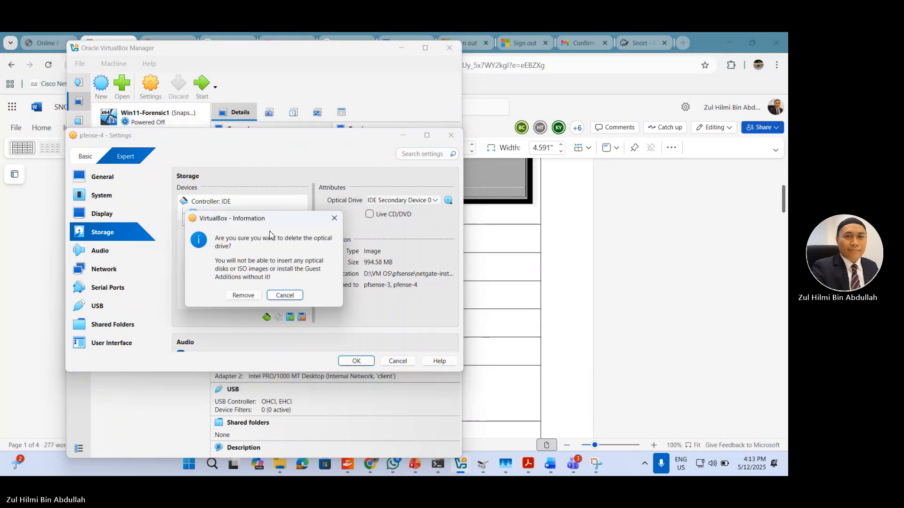
{"action": "left_click", "coordinate": [243, 297]}
{"action": "left_click", "coordinate": [357, 361]}
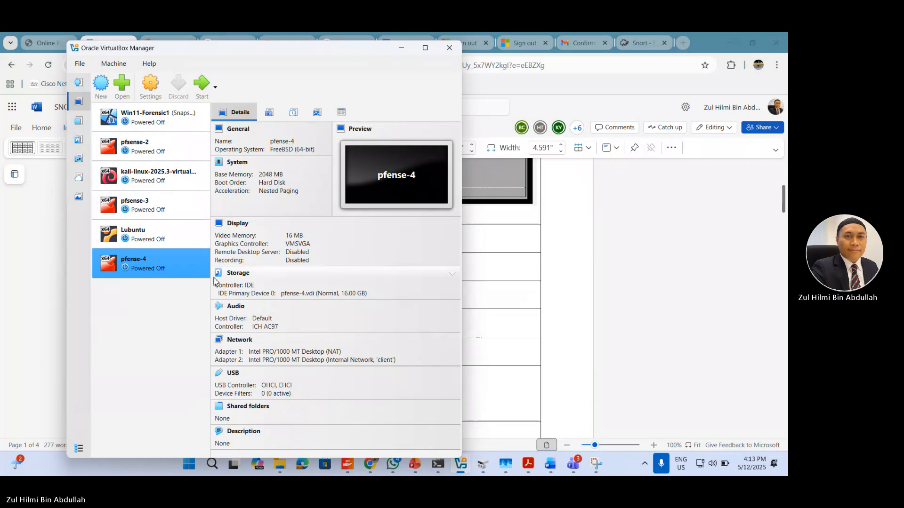
Step: Check pfense-4's storage devices and boot device order in its settings and start the machine
{"action": "left_click", "coordinate": [148, 85]}
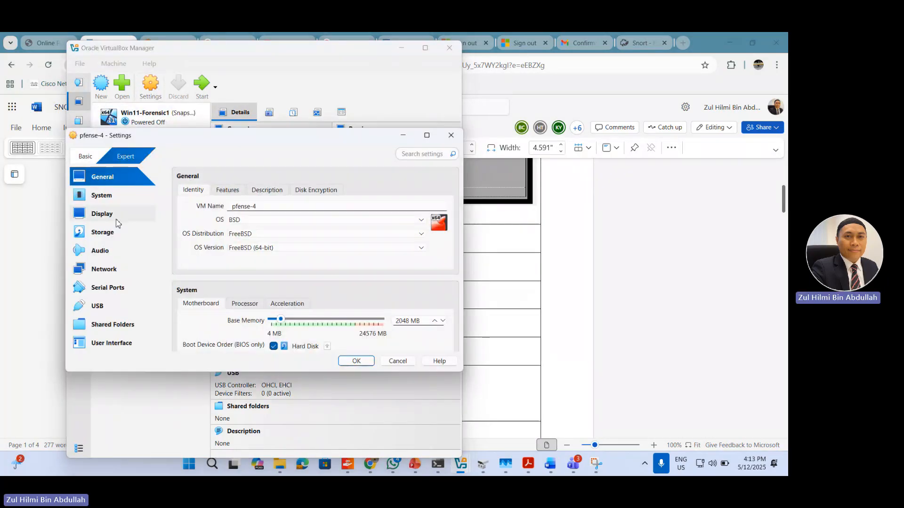
{"action": "left_click", "coordinate": [109, 233]}
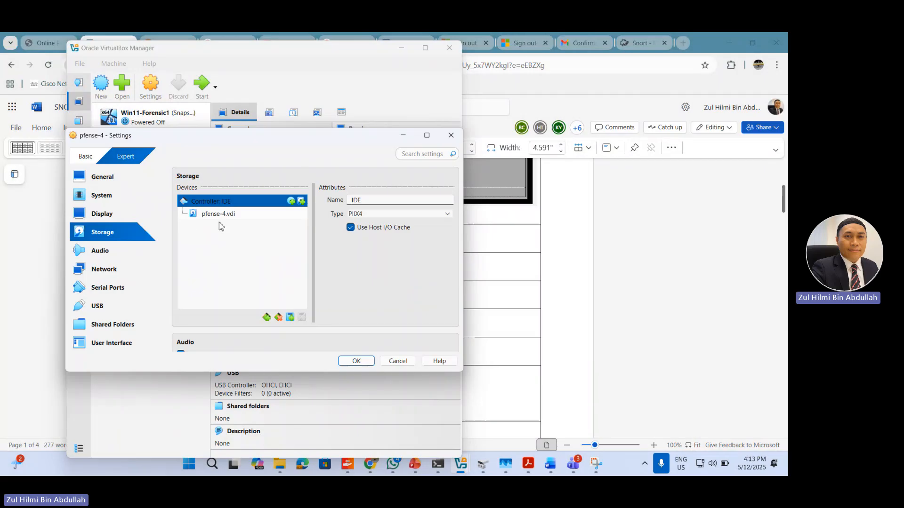
{"action": "left_click", "coordinate": [110, 196]}
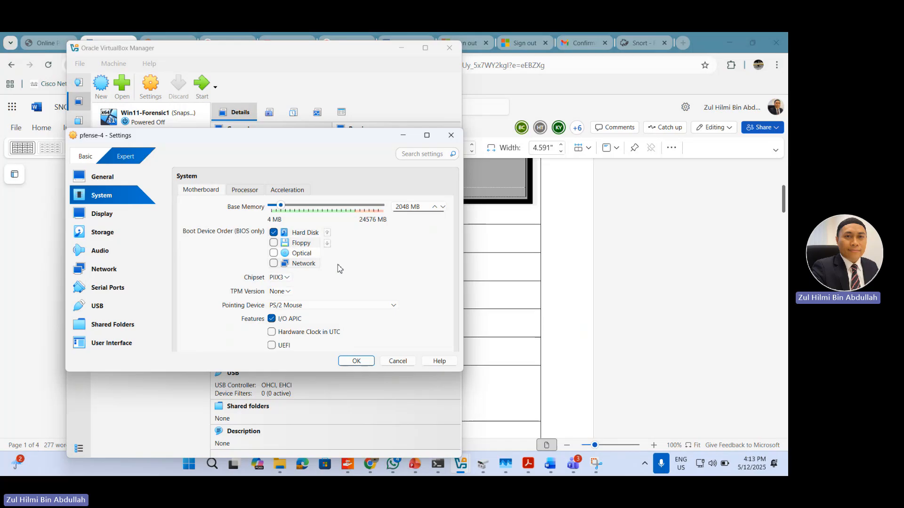
{"action": "left_click", "coordinate": [356, 361]}
{"action": "left_click", "coordinate": [202, 87]}
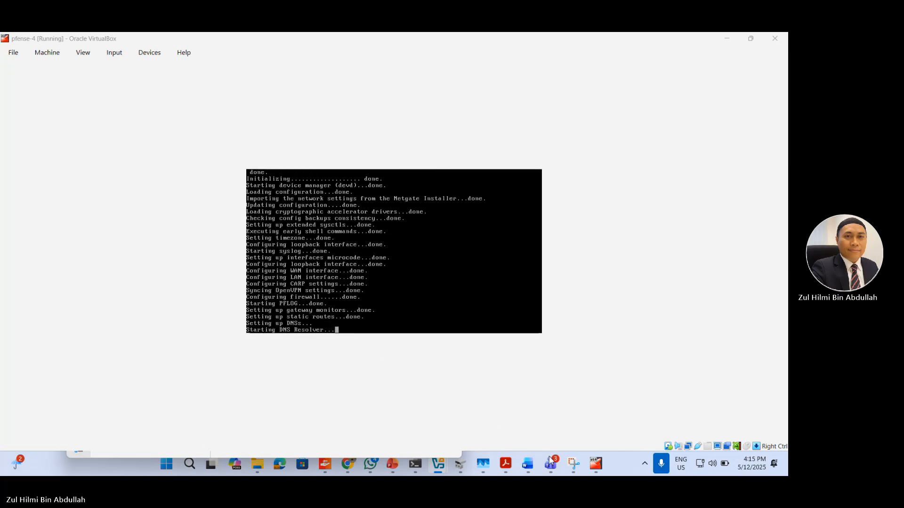
Step: Switch to VirtualBox Manager and examine pfsense-3's display, motherboard, processor and acceleration settings without changing them
{"action": "mouse_move", "coordinate": [595, 467]}
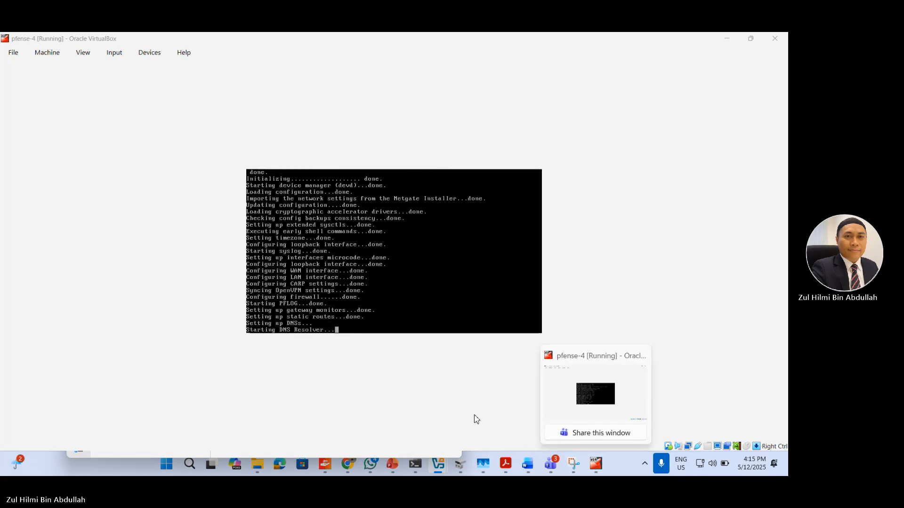
{"action": "mouse_move", "coordinate": [444, 470]}
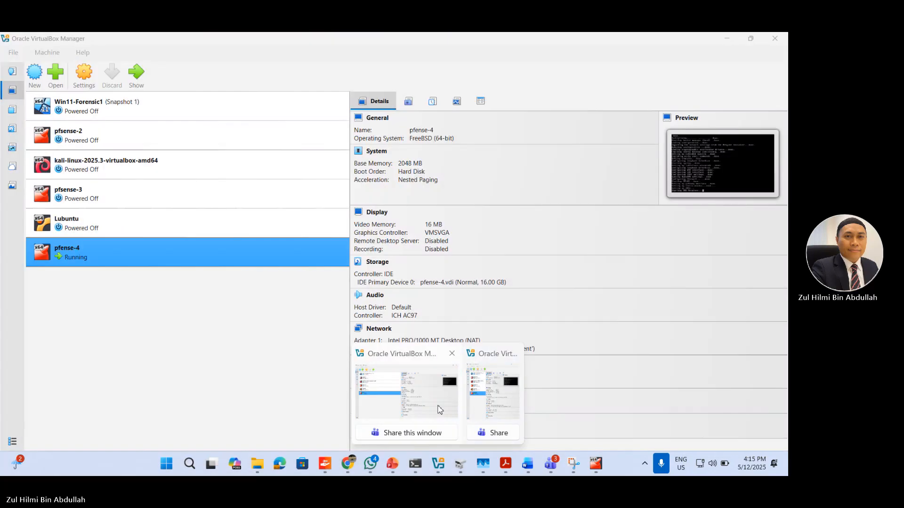
{"action": "left_click", "coordinate": [439, 409]}
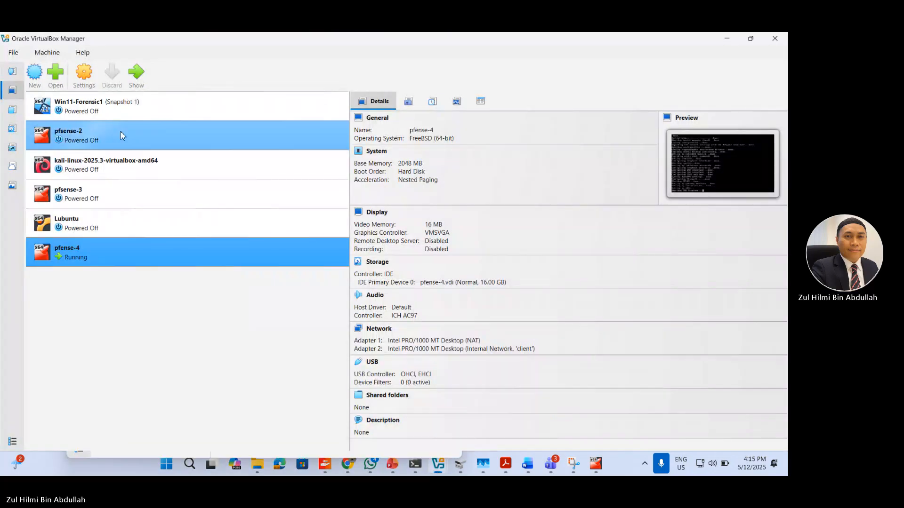
{"action": "left_click", "coordinate": [81, 193]}
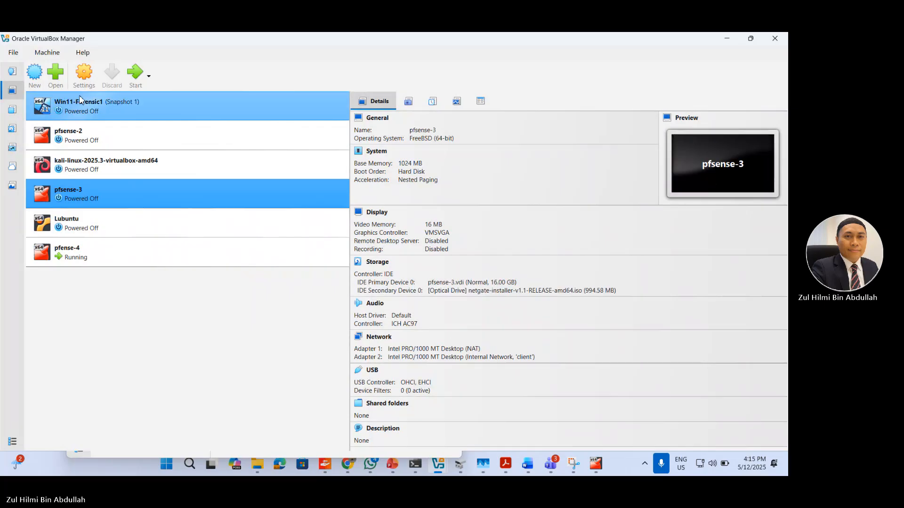
{"action": "left_click", "coordinate": [85, 75]}
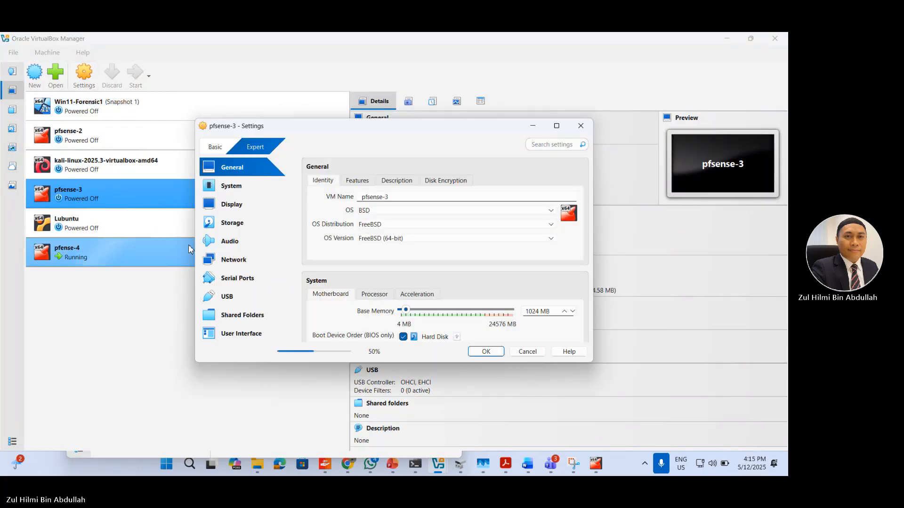
{"action": "left_click", "coordinate": [237, 209]}
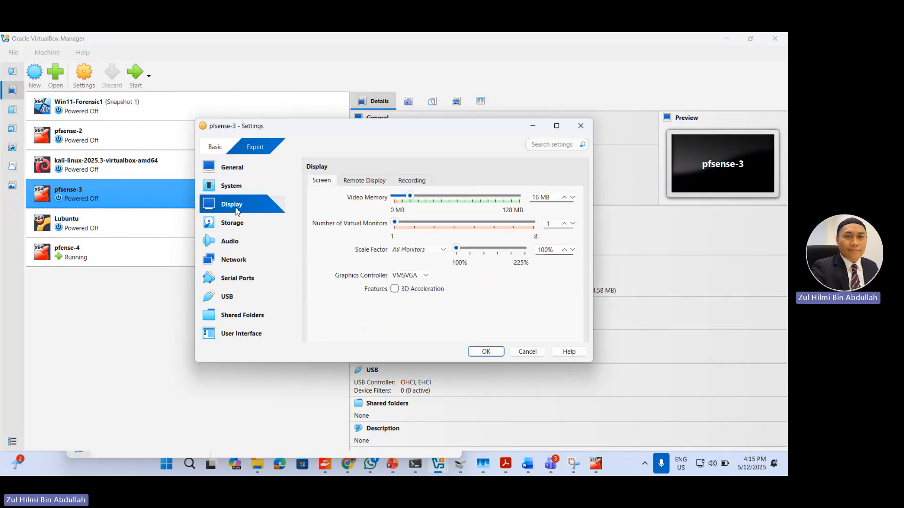
{"action": "left_click", "coordinate": [230, 189]}
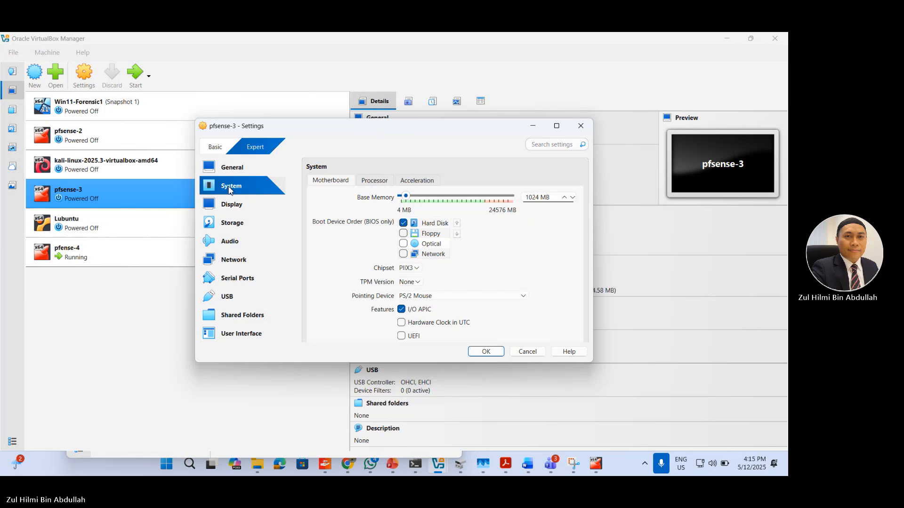
{"action": "left_click", "coordinate": [364, 184]}
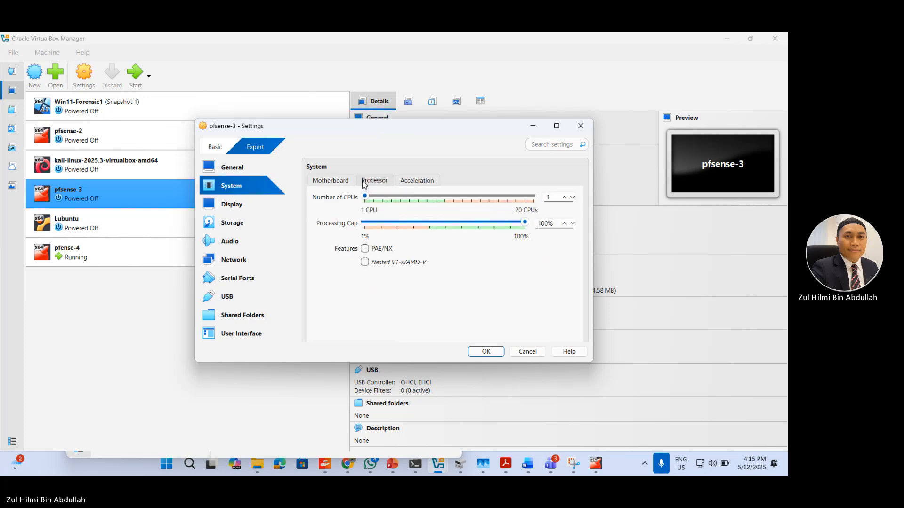
{"action": "left_click", "coordinate": [410, 183]}
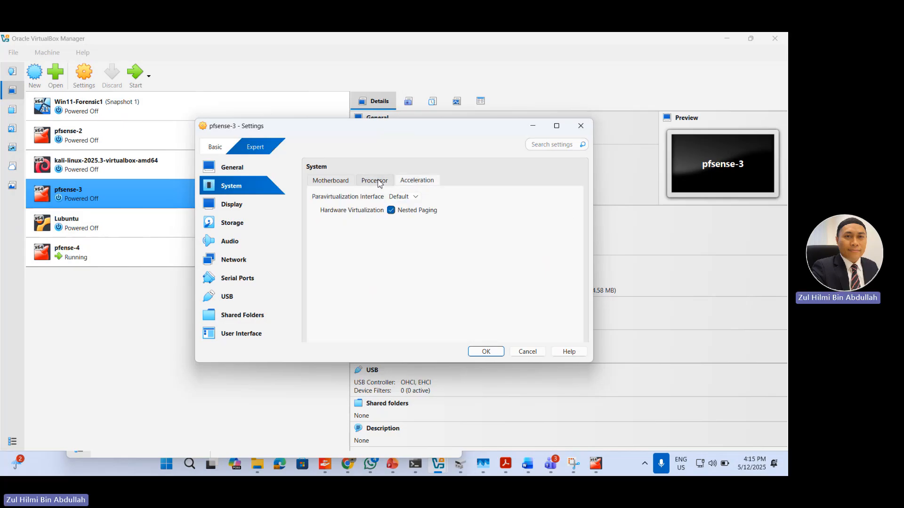
{"action": "left_click", "coordinate": [376, 182]}
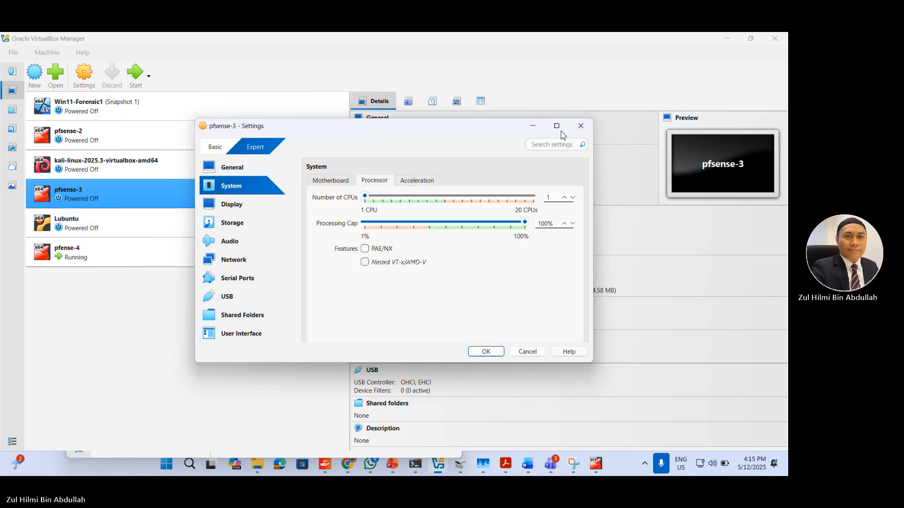
{"action": "left_click", "coordinate": [581, 126]}
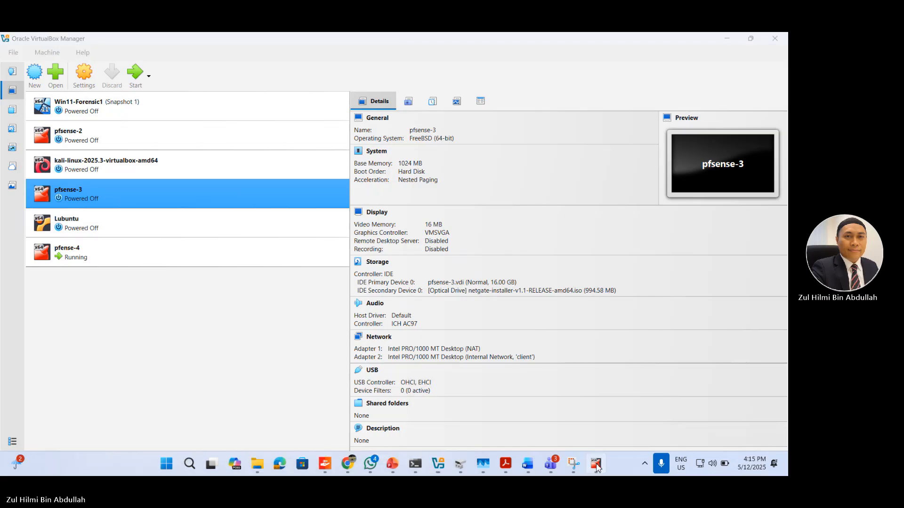
Step: Return to the pfense-4 console, restore its window from full size, dismiss the mouse capture notice and enlarge the window
{"action": "left_click", "coordinate": [595, 464]}
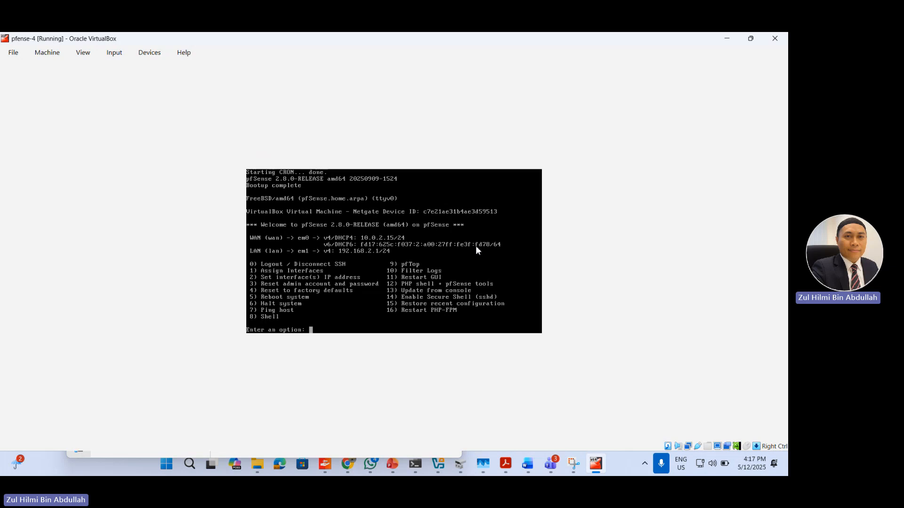
{"action": "left_click", "coordinate": [751, 43]}
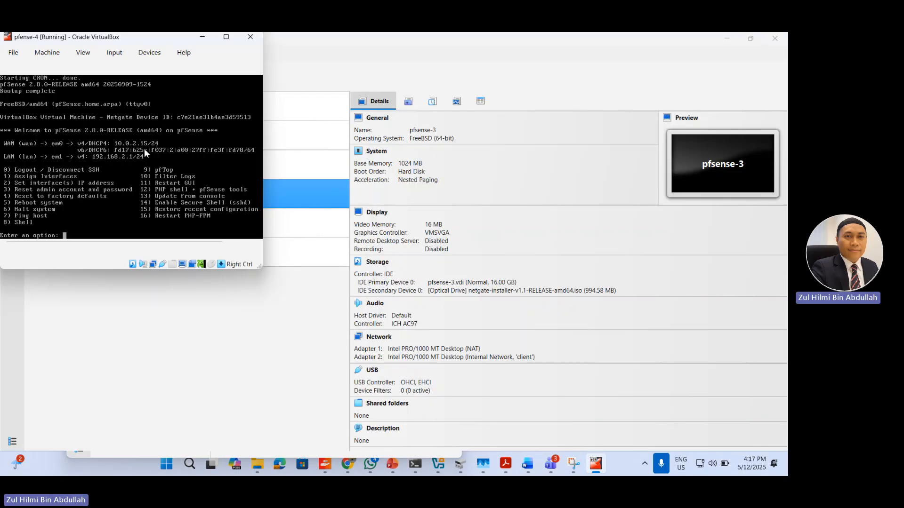
{"action": "left_click", "coordinate": [124, 149]}
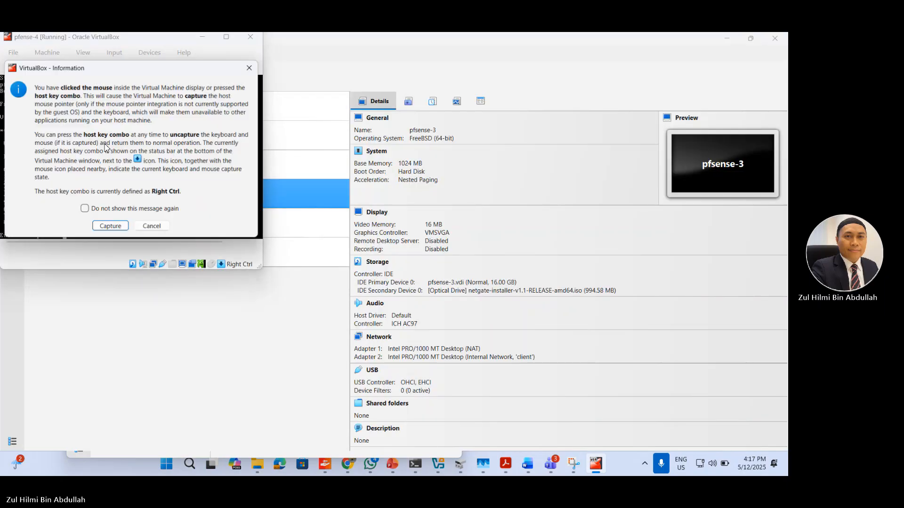
{"action": "left_click", "coordinate": [248, 69]}
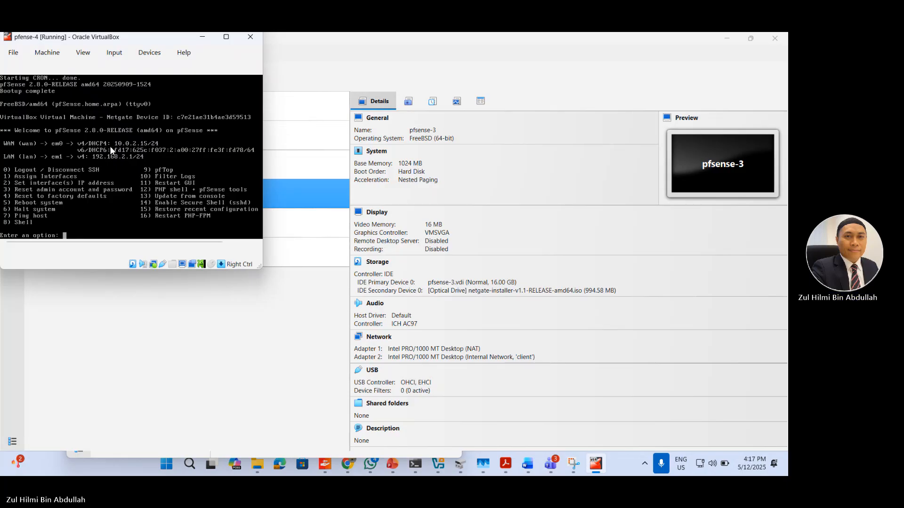
{"action": "left_click_drag", "start_coordinate": [261, 269], "coordinate": [428, 364]}
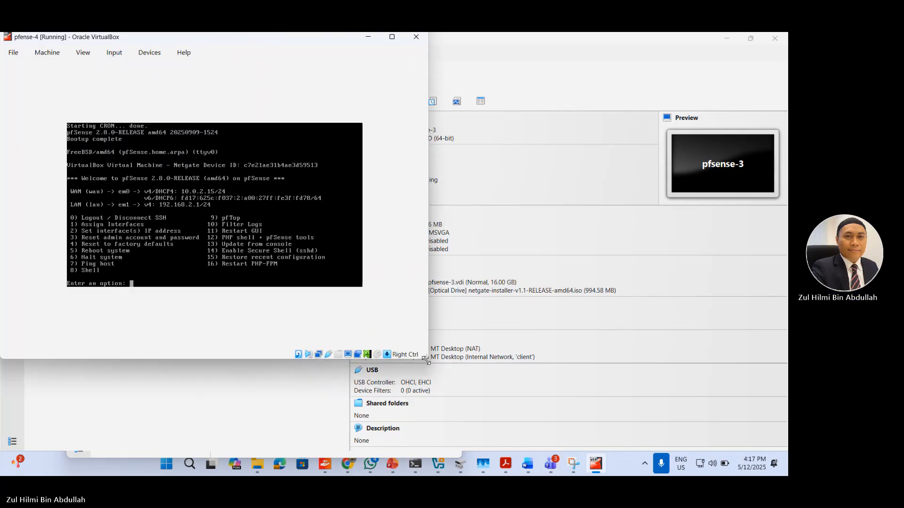
{"action": "left_click", "coordinate": [82, 56]}
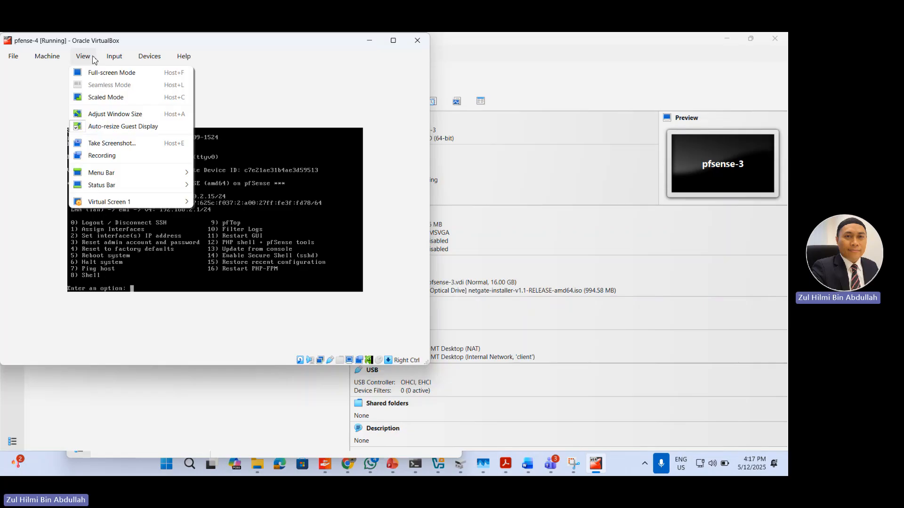
{"action": "mouse_move", "coordinate": [39, 61]}
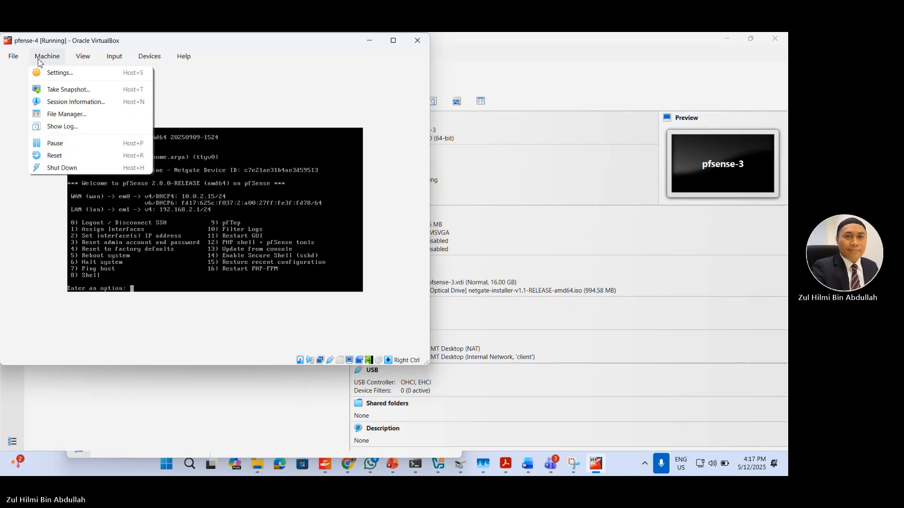
{"action": "left_click", "coordinate": [210, 216]}
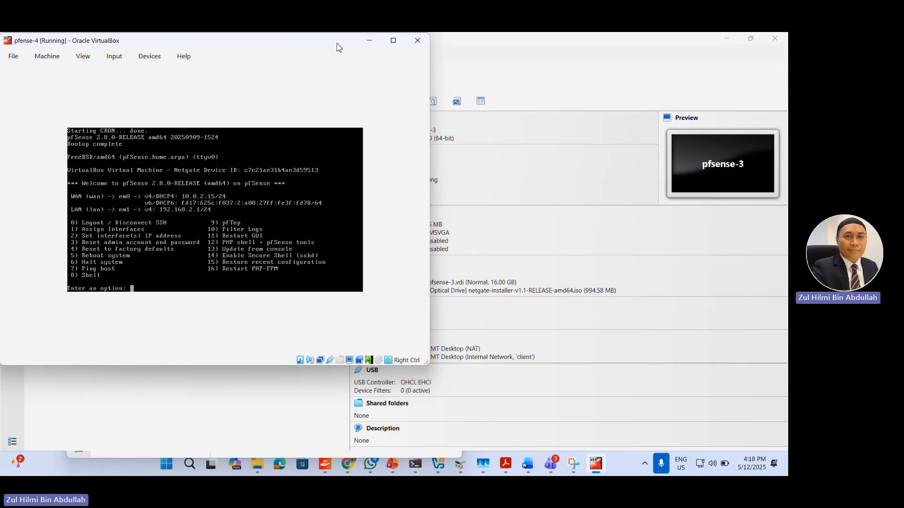
Step: Move the pfense-4 console aside, then check the kali-linux-2025.3 machine's network adapter settings in VirtualBox Manager without changing them
{"action": "left_click_drag", "start_coordinate": [337, 47], "coordinate": [625, 101]}
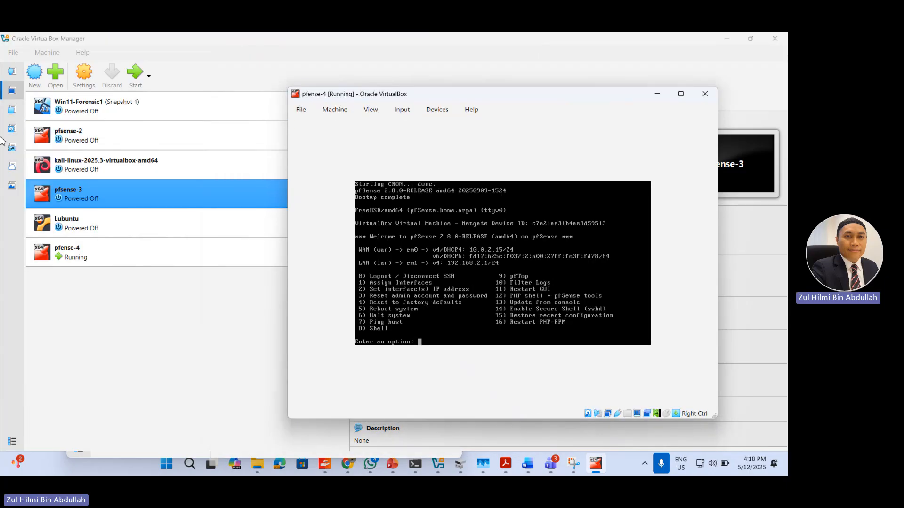
{"action": "left_click", "coordinate": [108, 166]}
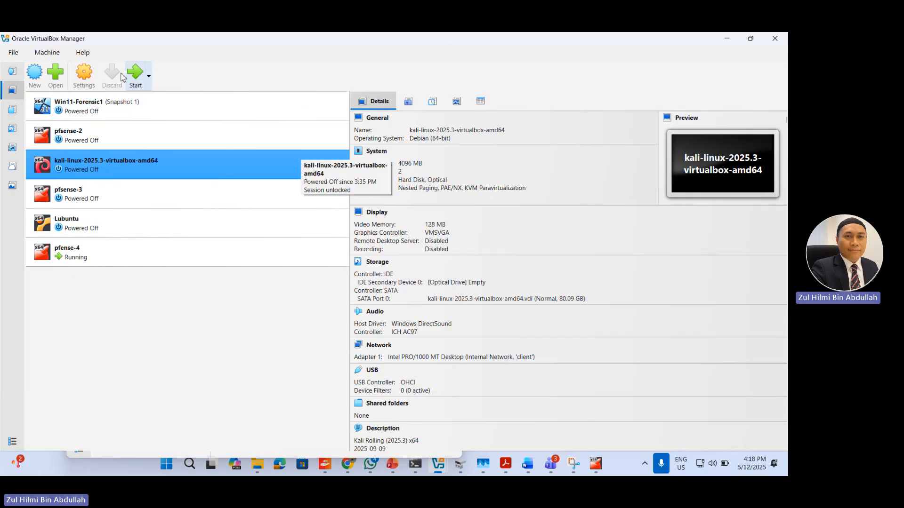
{"action": "key", "text": "ctrl+s"}
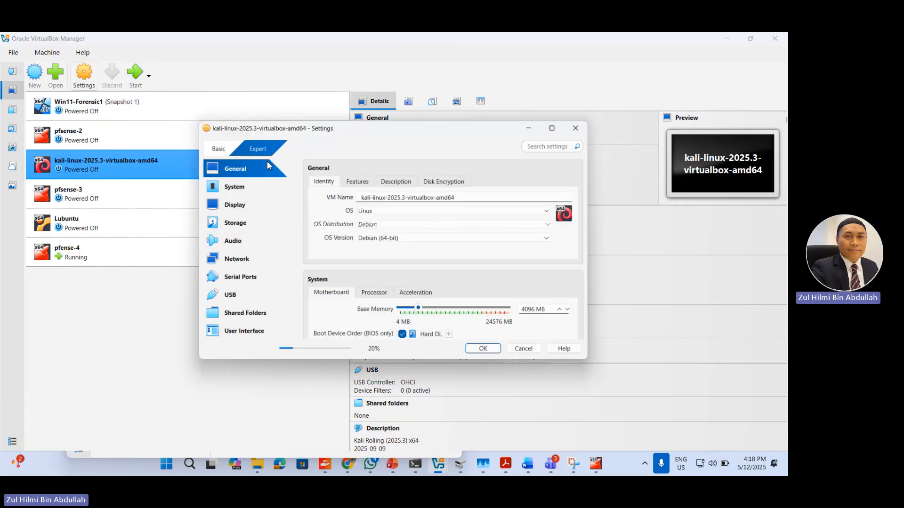
{"action": "left_click", "coordinate": [229, 263]}
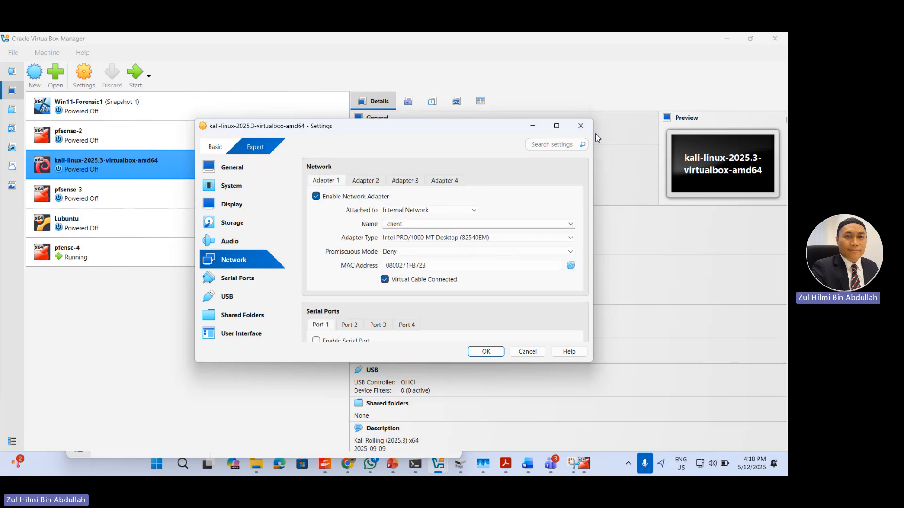
{"action": "left_click", "coordinate": [580, 126]}
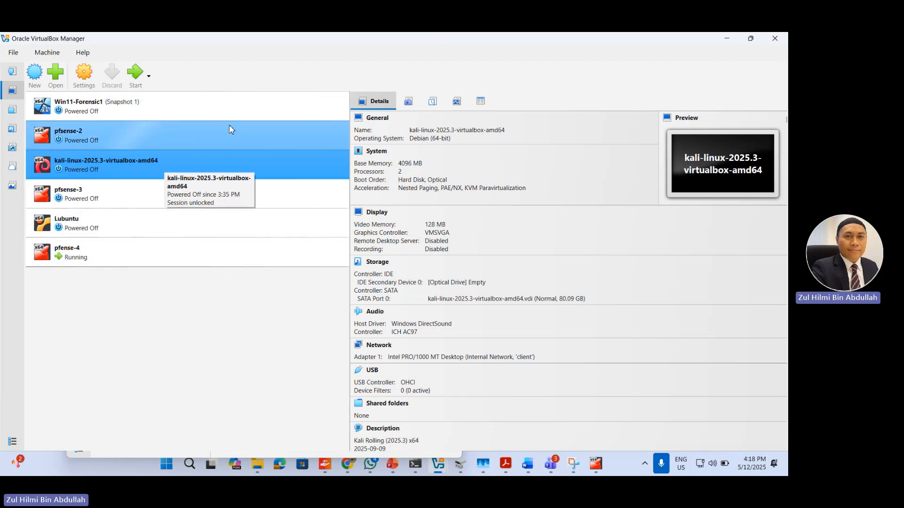
Step: Start the kali-linux-2025.3-virtualbox-amd64 machine and minimise the pfense-4 console
{"action": "left_click", "coordinate": [137, 80]}
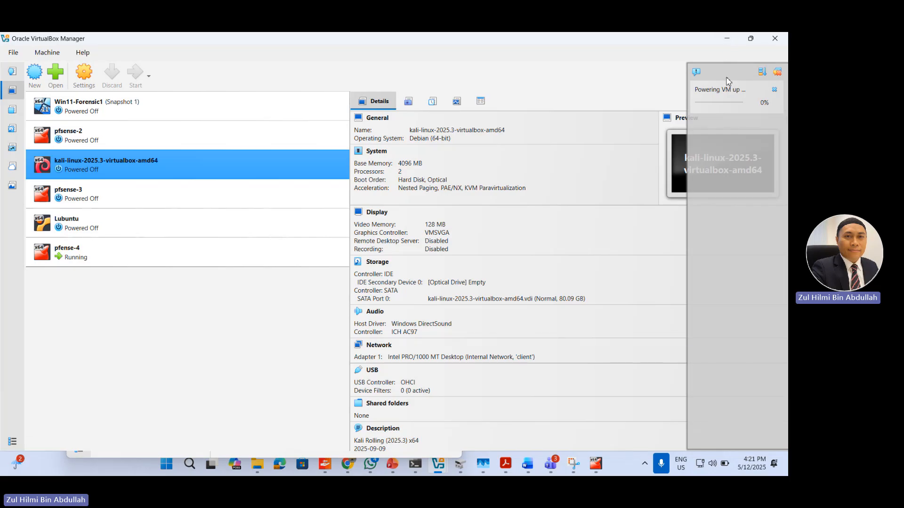
{"action": "left_click", "coordinate": [550, 464]}
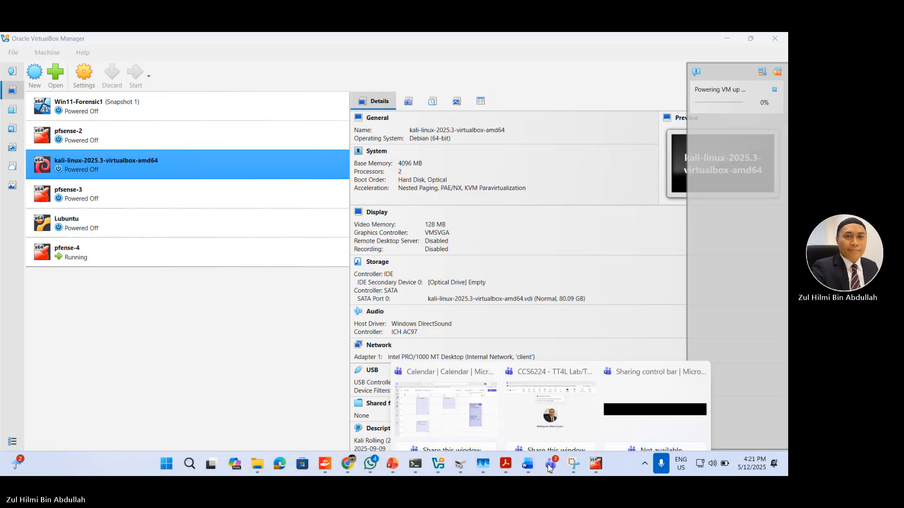
{"action": "left_click", "coordinate": [596, 464]}
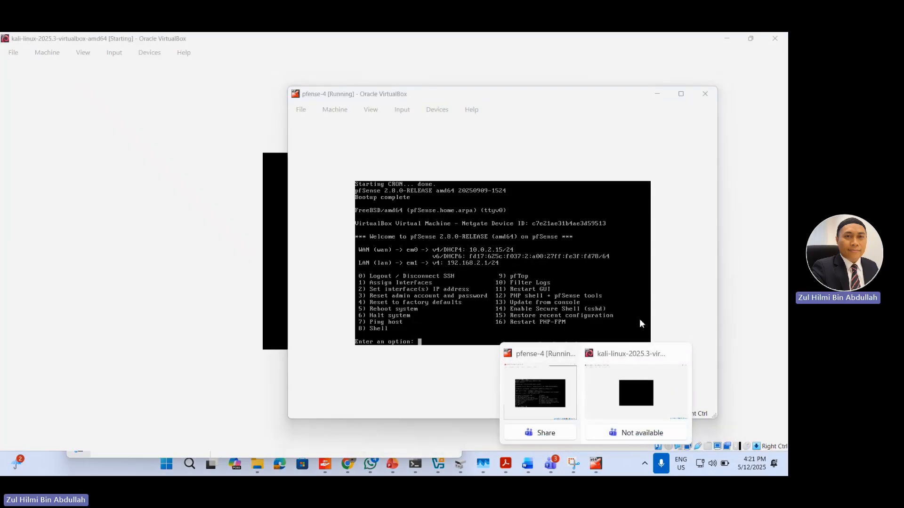
{"action": "left_click", "coordinate": [658, 94]}
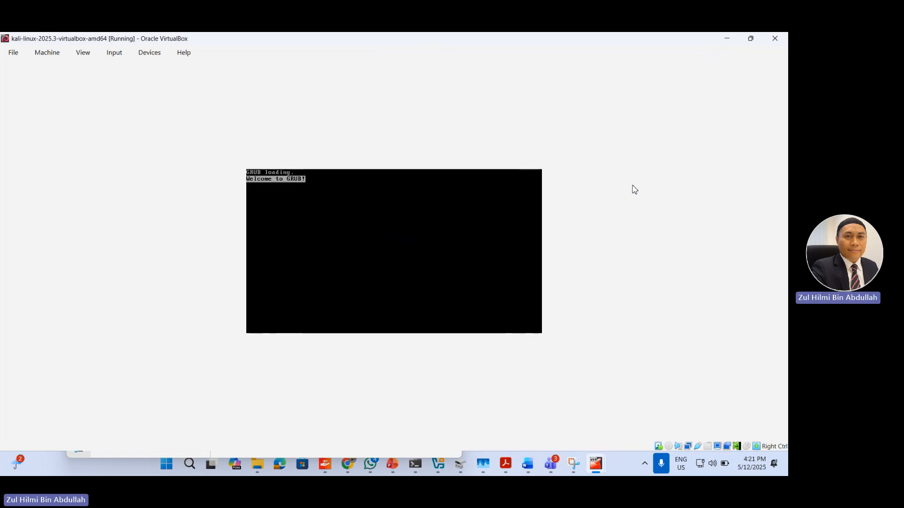
Step: Restore the Kali machine's window from full size and enlarge it for the guest display
{"action": "left_click", "coordinate": [751, 39]}
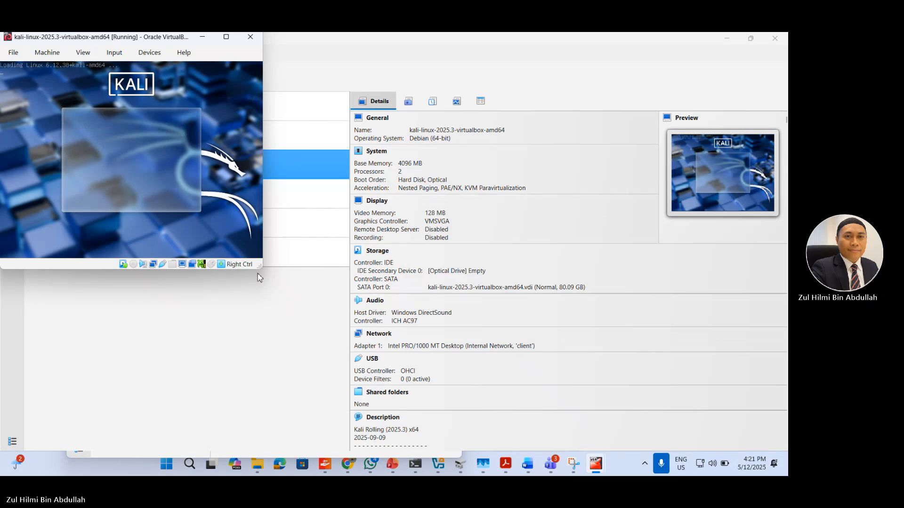
{"action": "left_click_drag", "start_coordinate": [261, 268], "coordinate": [417, 413]}
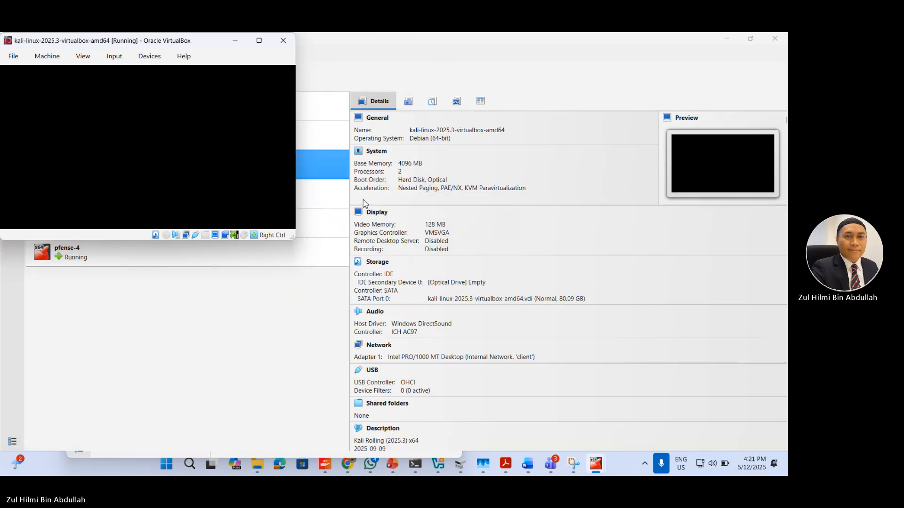
{"action": "left_click_drag", "start_coordinate": [295, 243], "coordinate": [463, 377]}
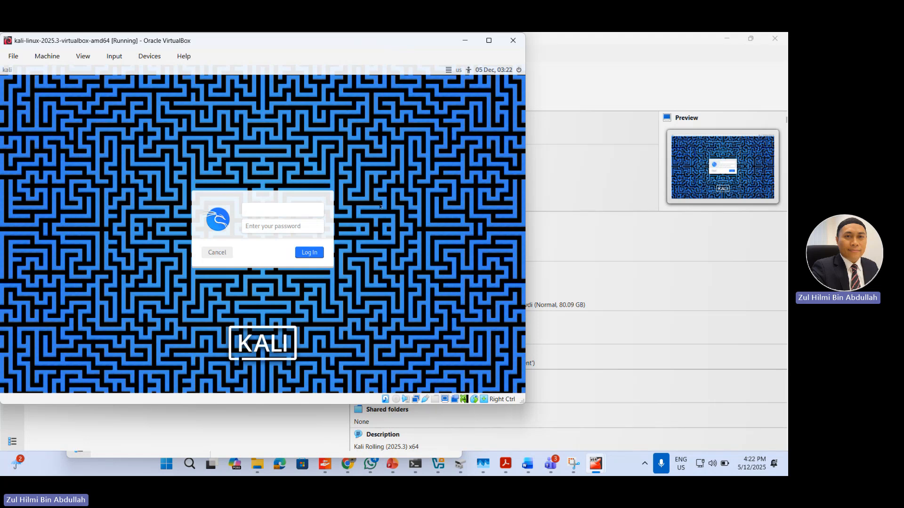
Step: Log in to Kali with the username kali and the account password
{"action": "type", "text": "kali"}
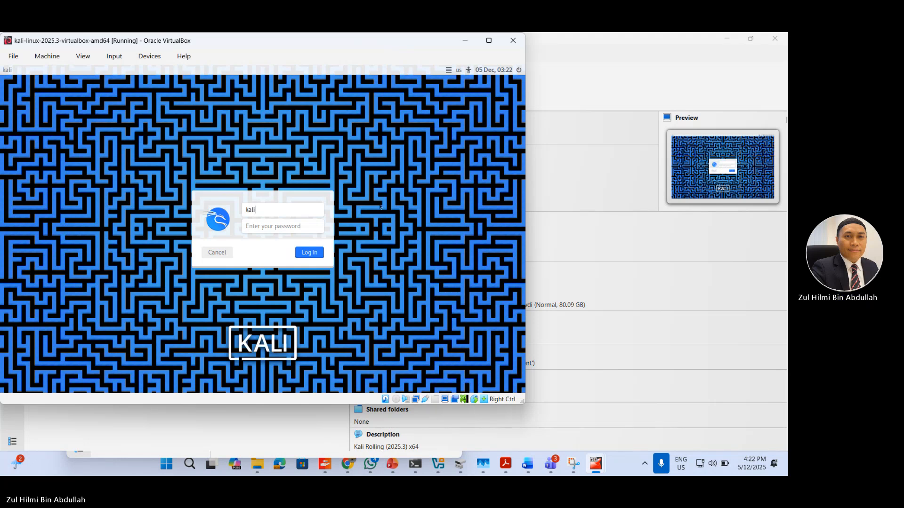
{"action": "key", "text": "Tab"}
{"action": "type", "text": "kali"}
{"action": "key", "text": "Return"}
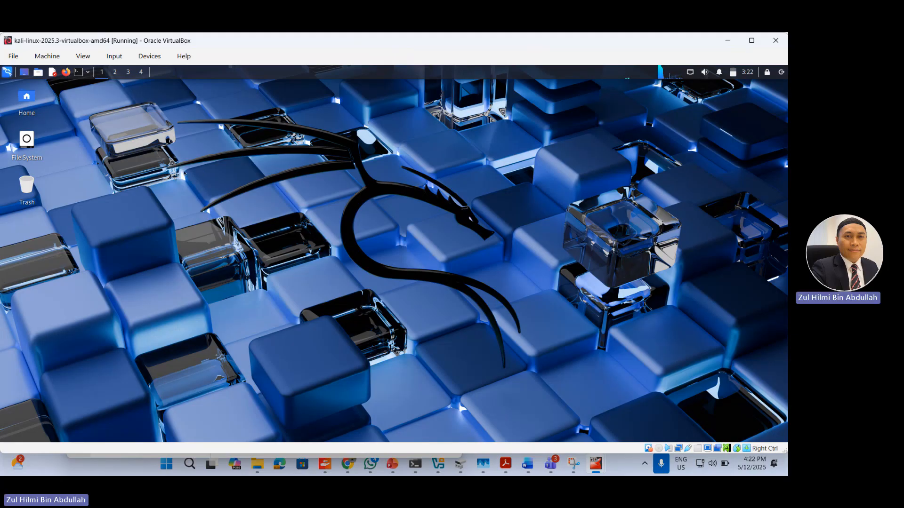
Step: Open a terminal in Kali, run ifconfig and highlight the IPv4 address of eth0
{"action": "left_click", "coordinate": [78, 72]}
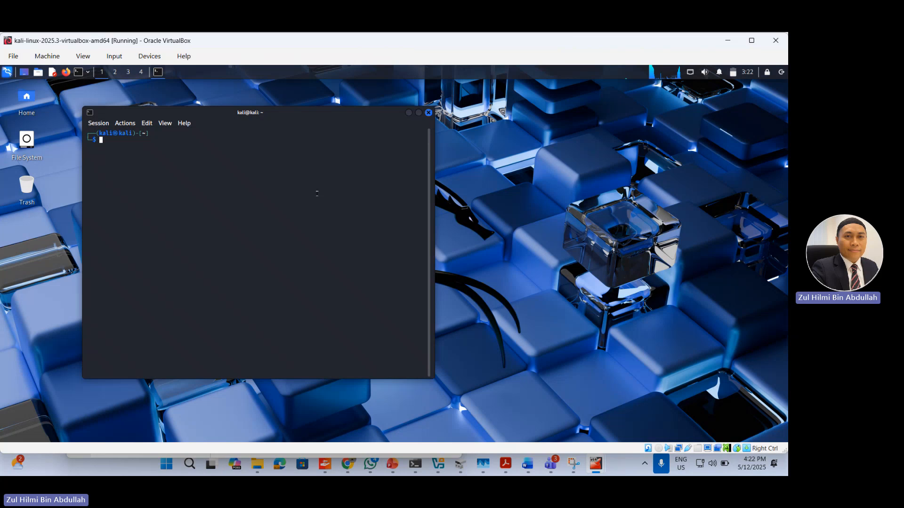
{"action": "type", "text": "i"}
{"action": "key", "text": "BackSpace"}
{"action": "type", "text": "ifconfig"}
{"action": "key", "text": "Return"}
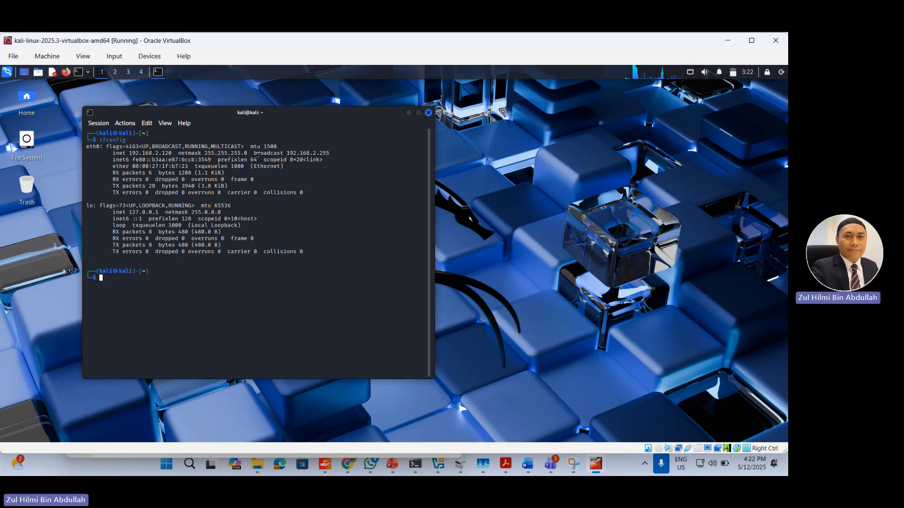
{"action": "left_click_drag", "start_coordinate": [113, 152], "coordinate": [174, 153]}
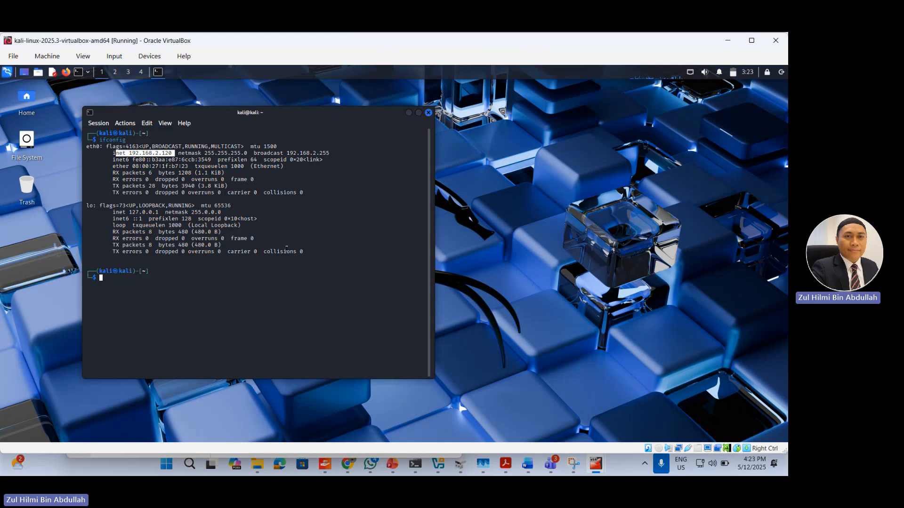
Step: Bring up the pfense-4 console, shrink its window and place it beside the Kali terminal output
{"action": "left_click", "coordinate": [601, 463]}
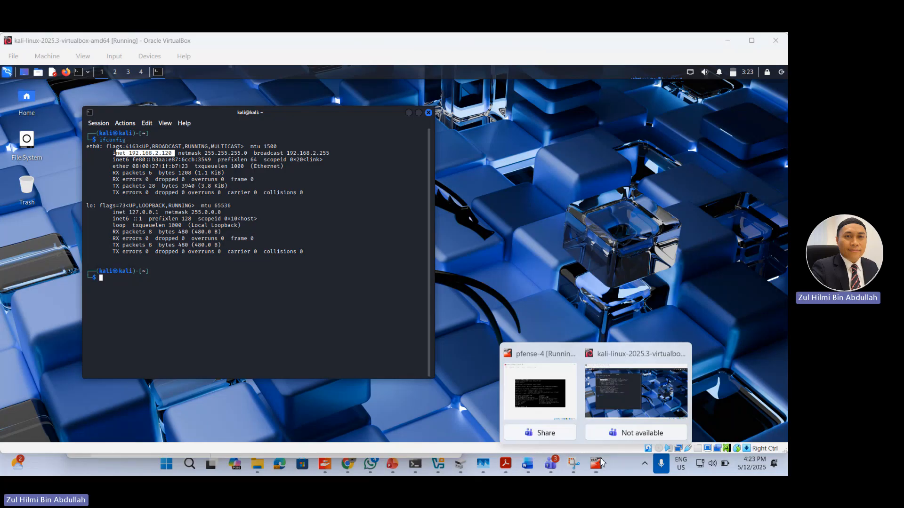
{"action": "left_click", "coordinate": [575, 386]}
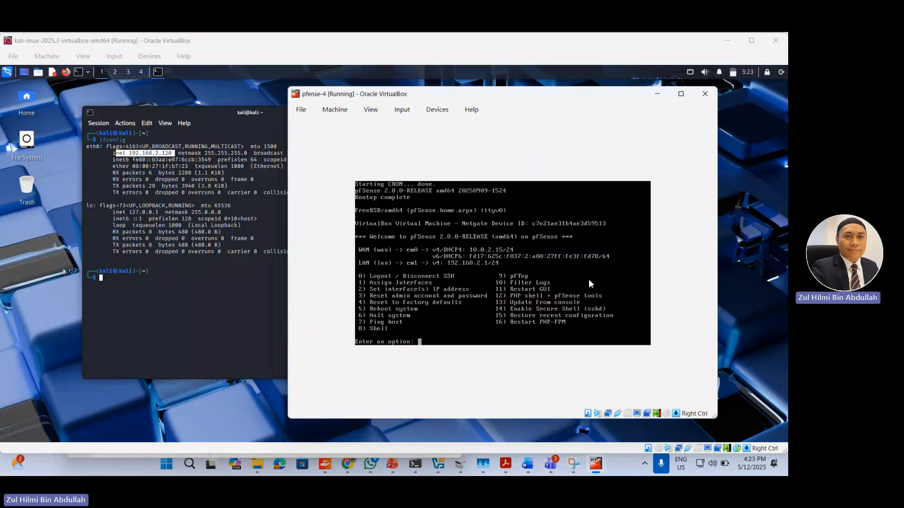
{"action": "left_click_drag", "start_coordinate": [716, 417], "coordinate": [592, 348]}
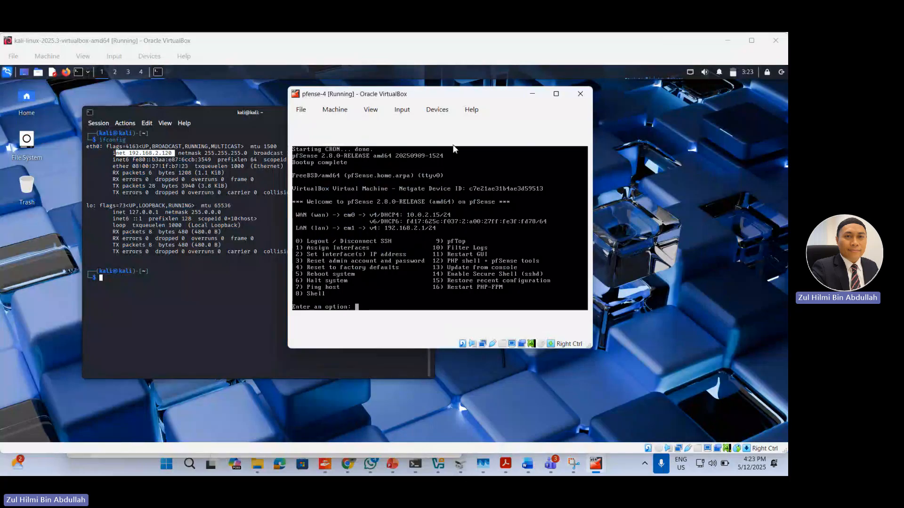
{"action": "left_click_drag", "start_coordinate": [495, 97], "coordinate": [541, 101]}
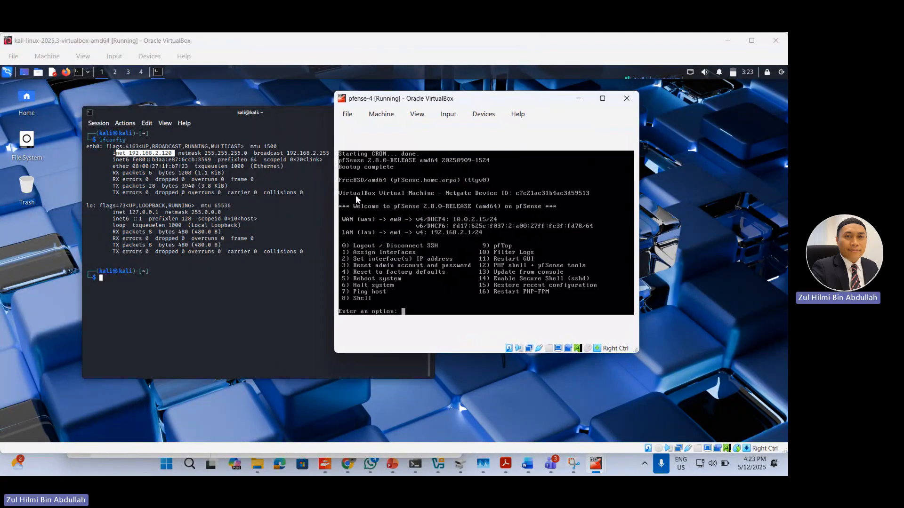
Step: Try to ping 192.168.12.1 from the Kali terminal and suspend the command
{"action": "left_click", "coordinate": [226, 278]}
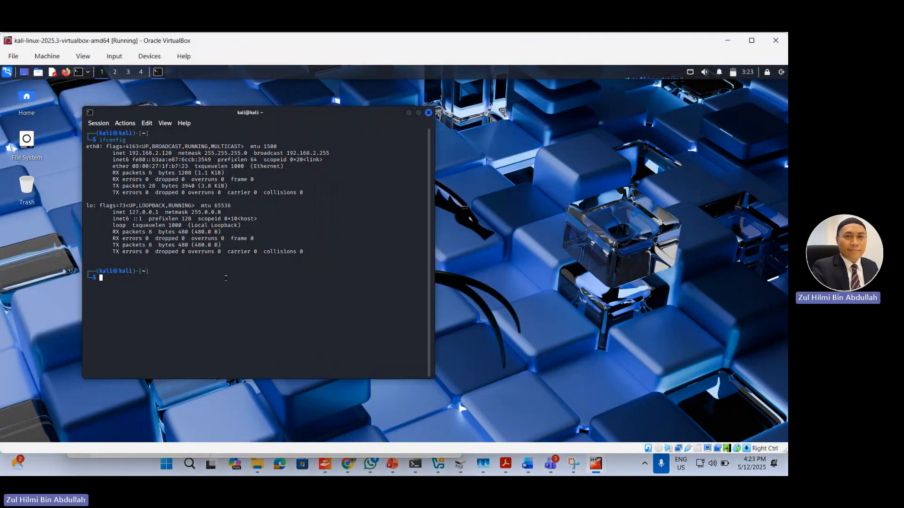
{"action": "type", "text": "ping"}
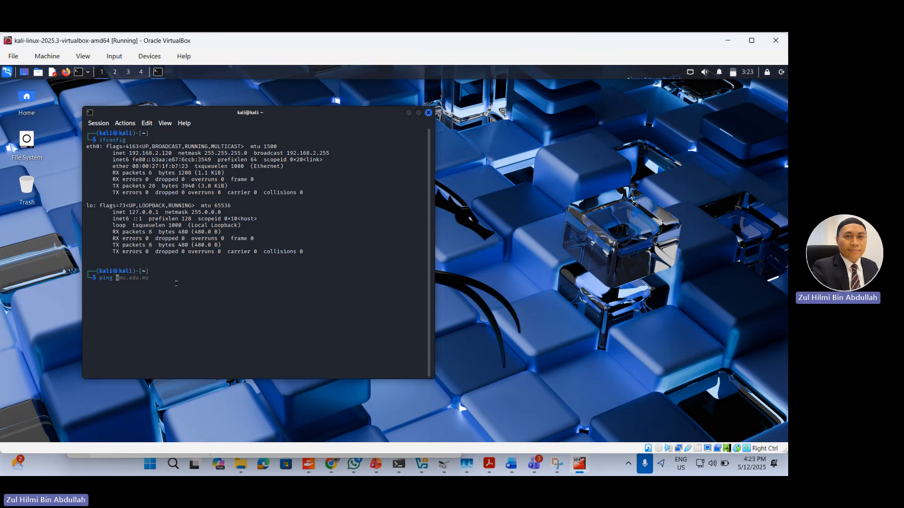
{"action": "type", "text": "192"}
{"action": "key", "text": "Right"}
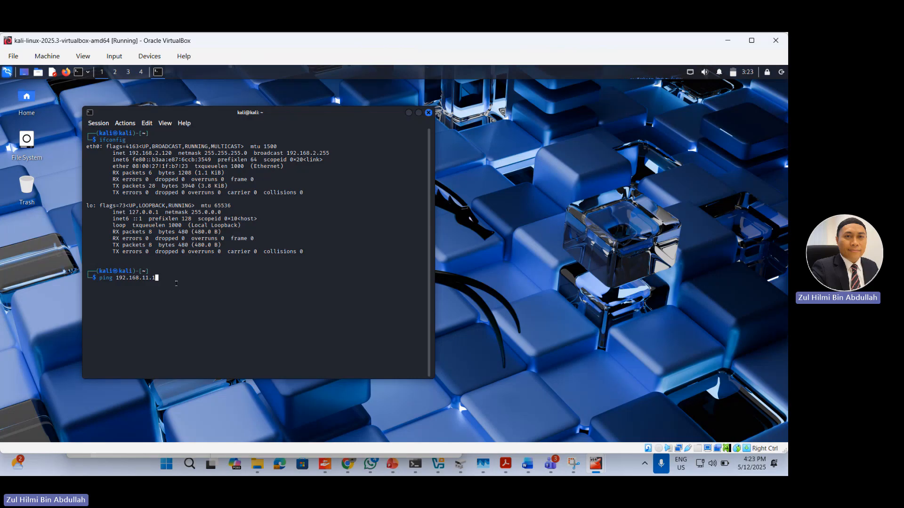
{"action": "key", "text": "BackSpace"}
{"action": "key", "text": "BackSpace"}
{"action": "key", "text": "BackSpace"}
{"action": "type", "text": "2.1"}
{"action": "key", "text": "Return"}
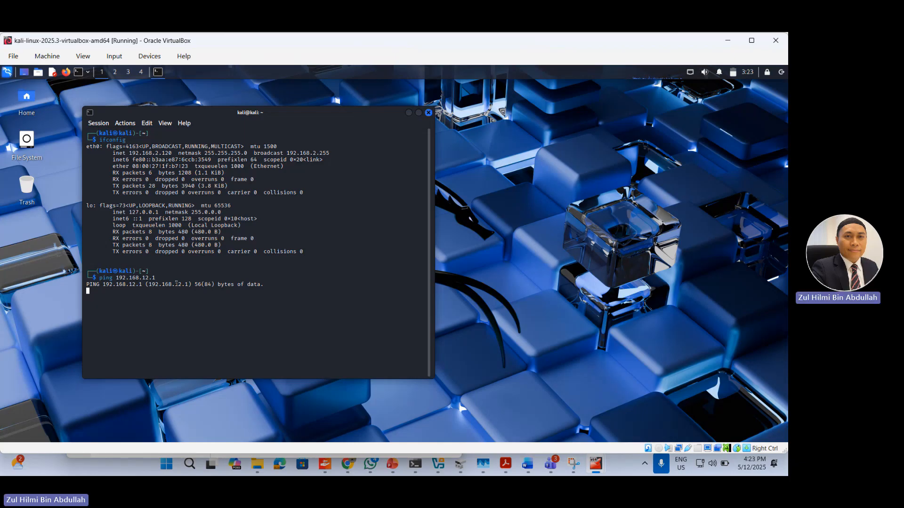
{"action": "key", "text": "ctrl+z"}
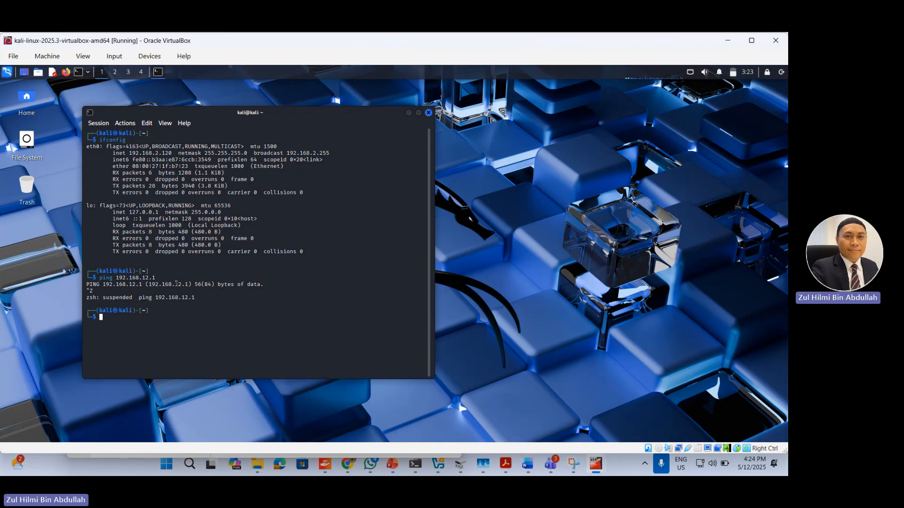
Step: Correct the previous ping command's target to pfSense's LAN address 192.168.2.1, run it and stop the ping
{"action": "key", "text": "Up"}
{"action": "key", "text": "Left"}
{"action": "key", "text": "Left"}
{"action": "key", "text": "Left"}
{"action": "key", "text": "BackSpace"}
{"action": "key", "text": "Return"}
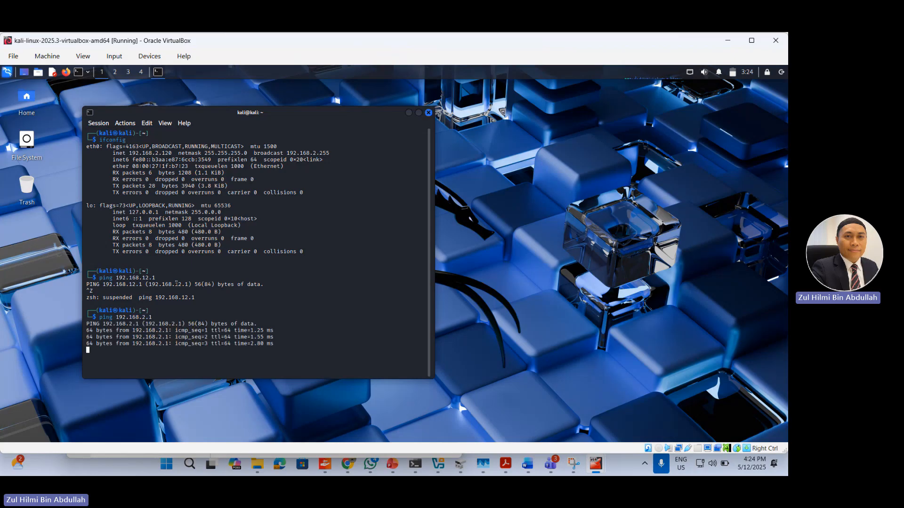
{"action": "key", "text": "ctrl+x"}
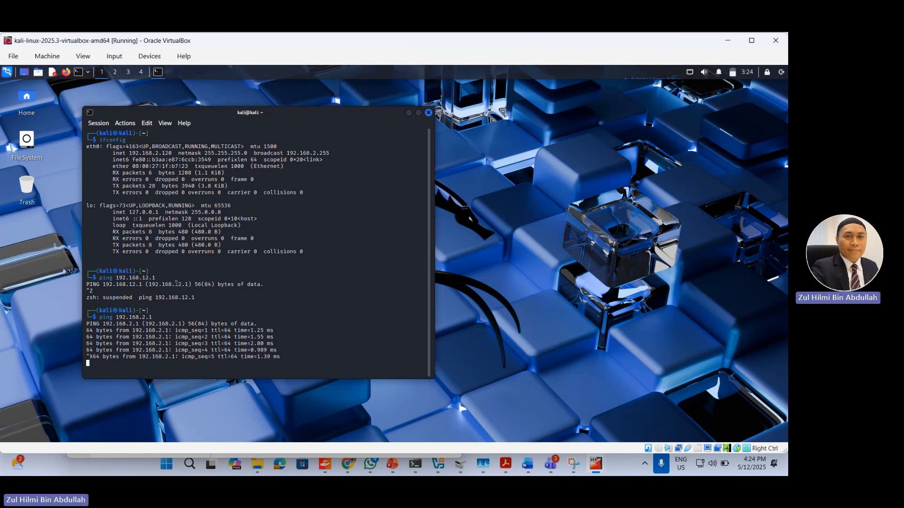
{"action": "key", "text": "ctrl+x"}
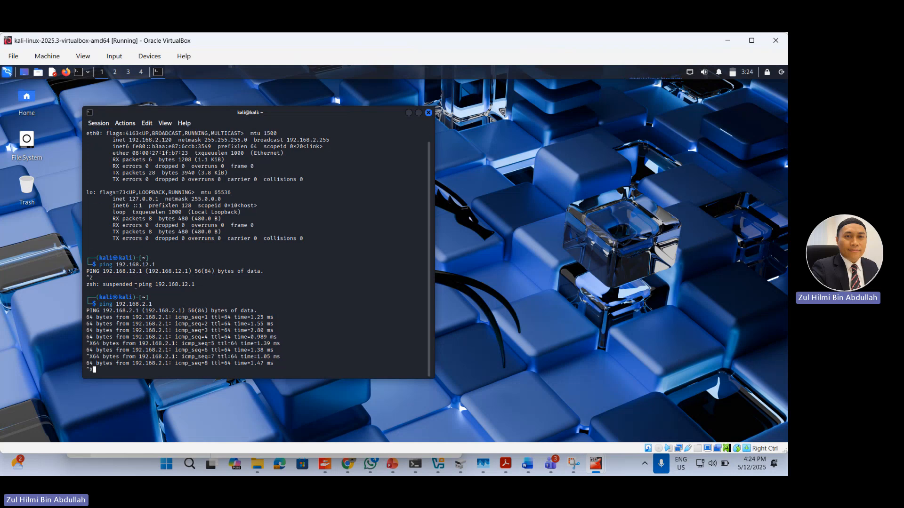
{"action": "key", "text": "ctrl+x"}
{"action": "key", "text": "ctrl+z"}
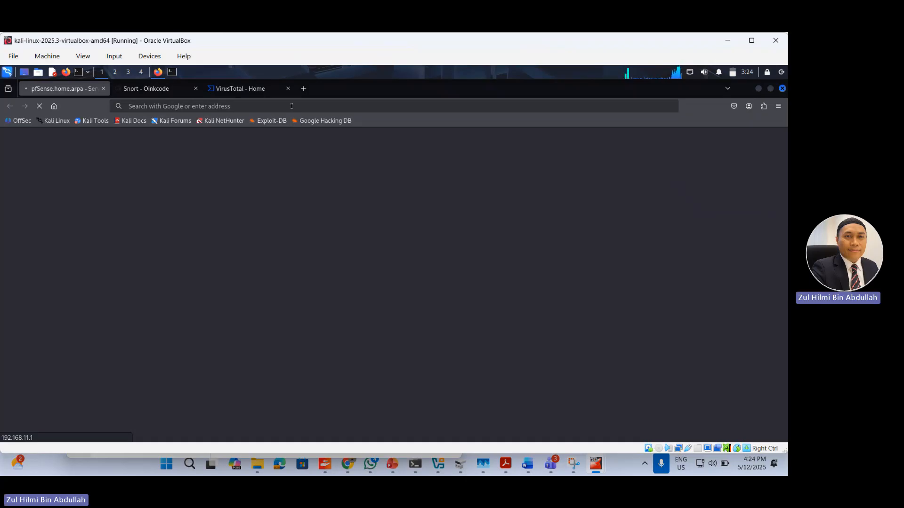
Step: Load pfSense's LAN address 192.168.2.1 in the Kali browser and accept the self-signed certificate risk
{"action": "left_click", "coordinate": [291, 107]}
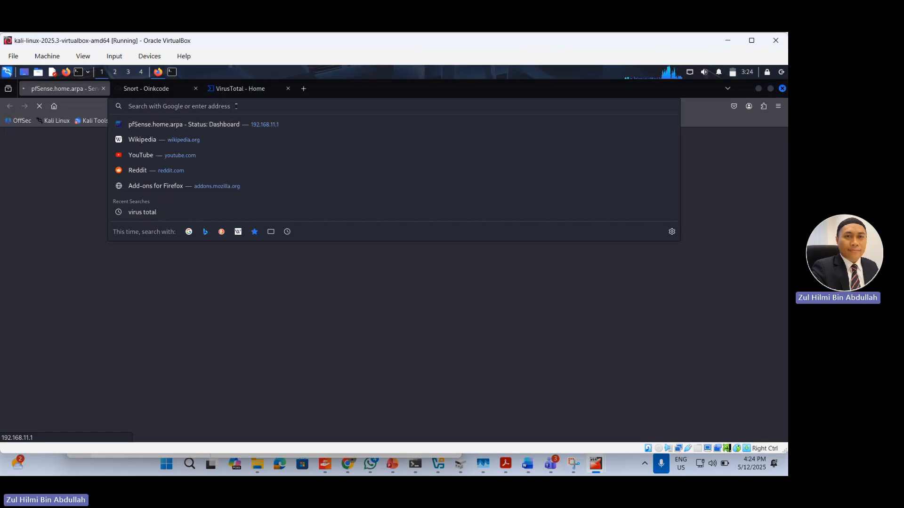
{"action": "type", "text": "192"}
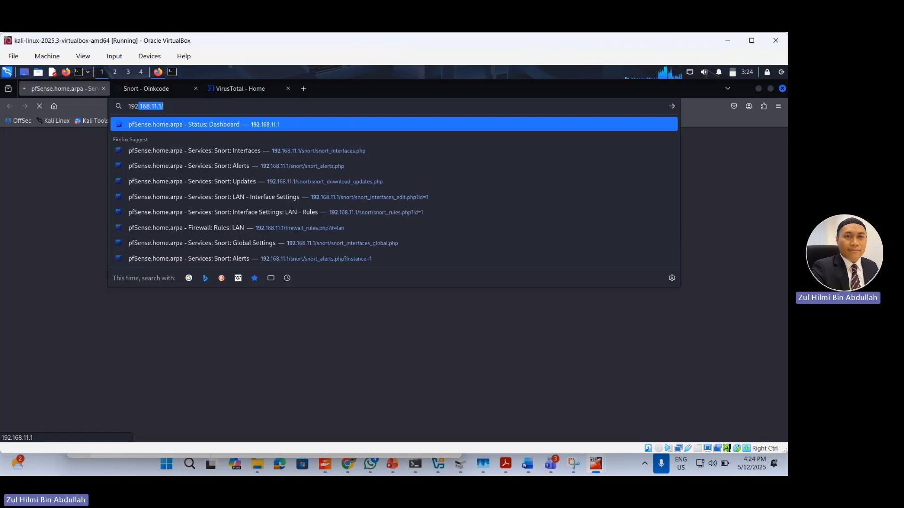
{"action": "type", "text": ".168"}
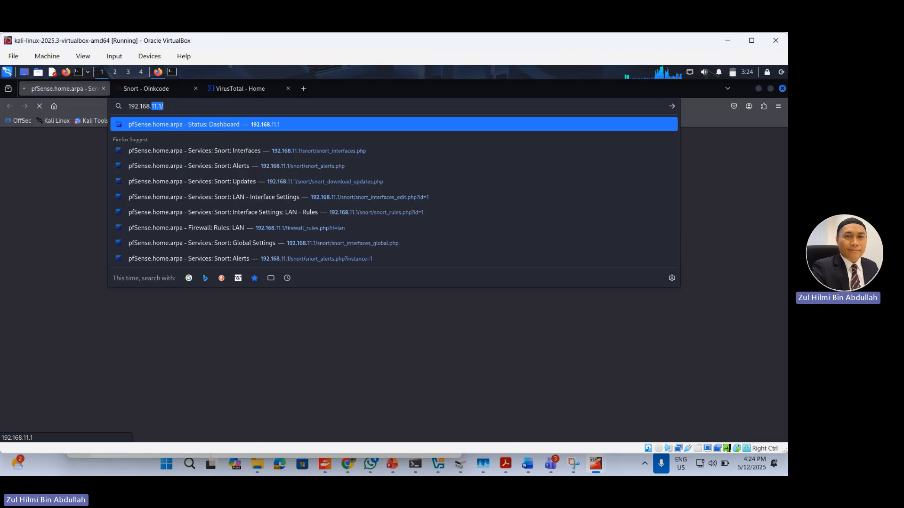
{"action": "type", "text": ".2.1"}
{"action": "key", "text": "Return"}
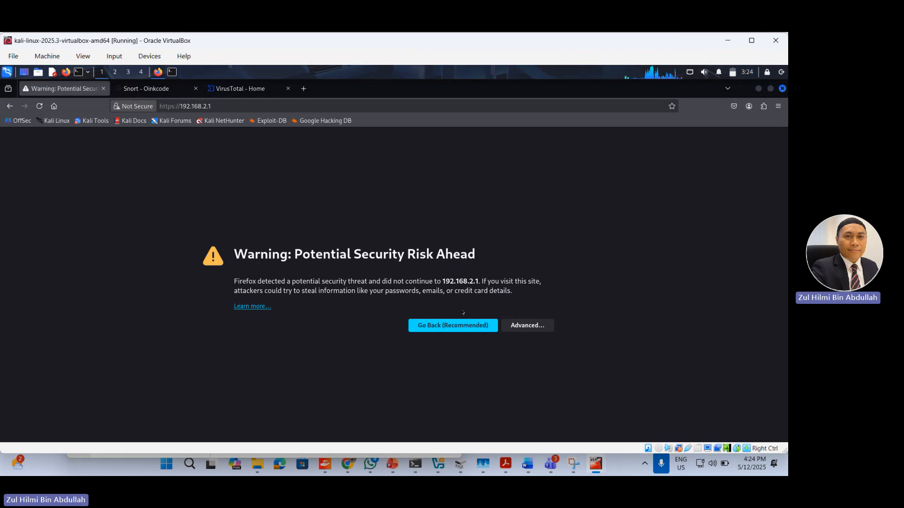
{"action": "left_click", "coordinate": [533, 330]}
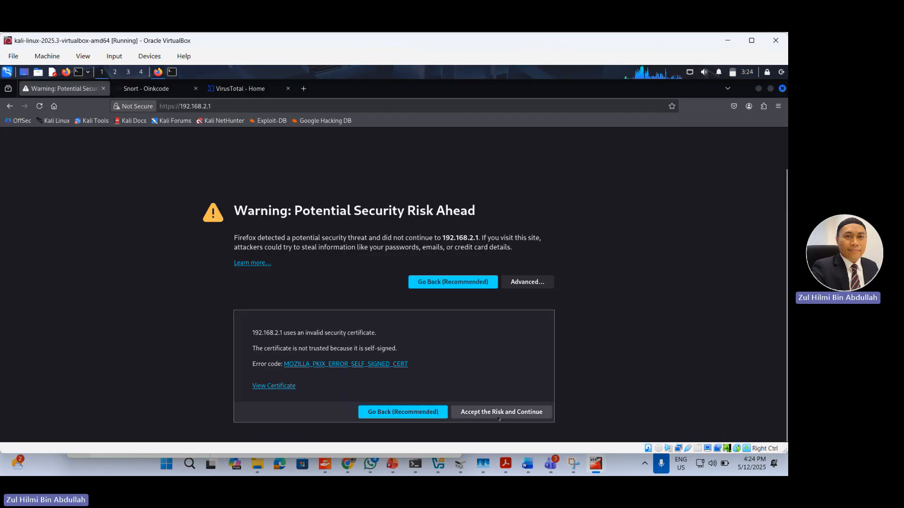
{"action": "left_click", "coordinate": [499, 414]}
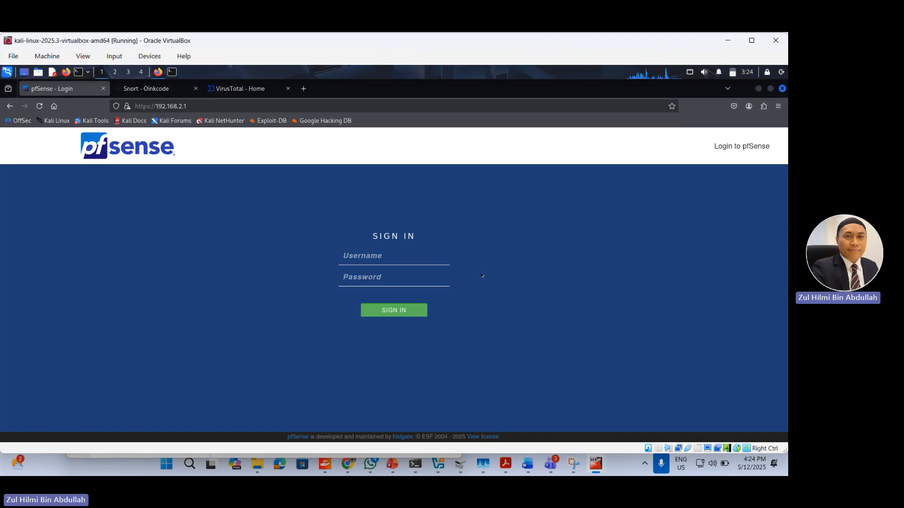
Step: Sign in to pfSense as admin with the account password and save the login in the browser
{"action": "type", "text": "admin"}
{"action": "key", "text": "Tab"}
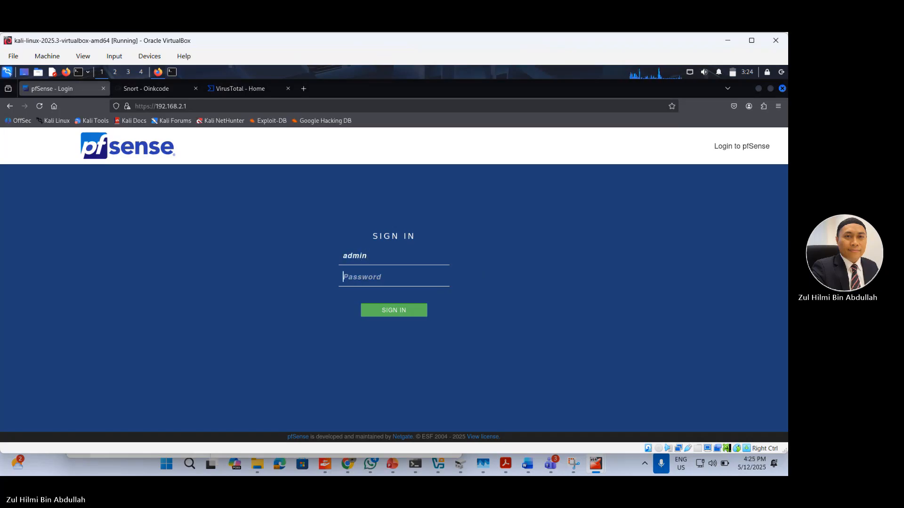
{"action": "type", "text": "pfse"}
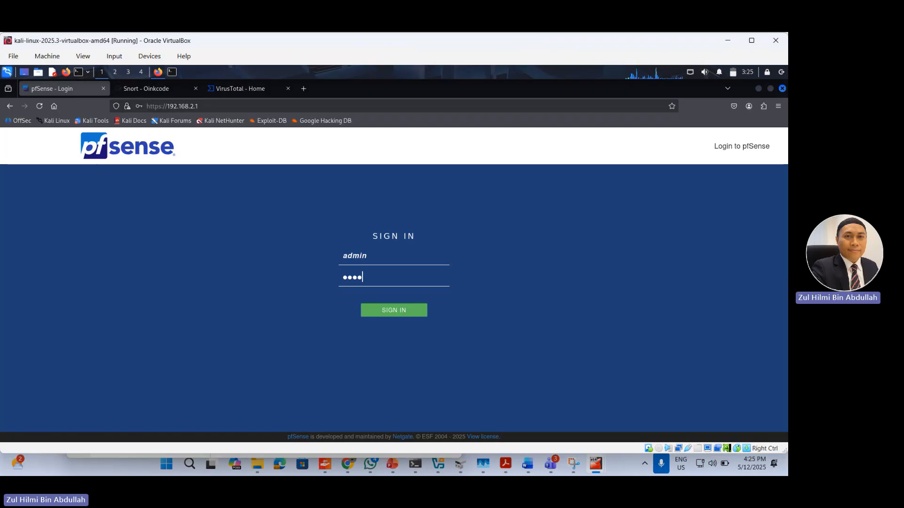
{"action": "type", "text": "nse"}
{"action": "key", "text": "Return"}
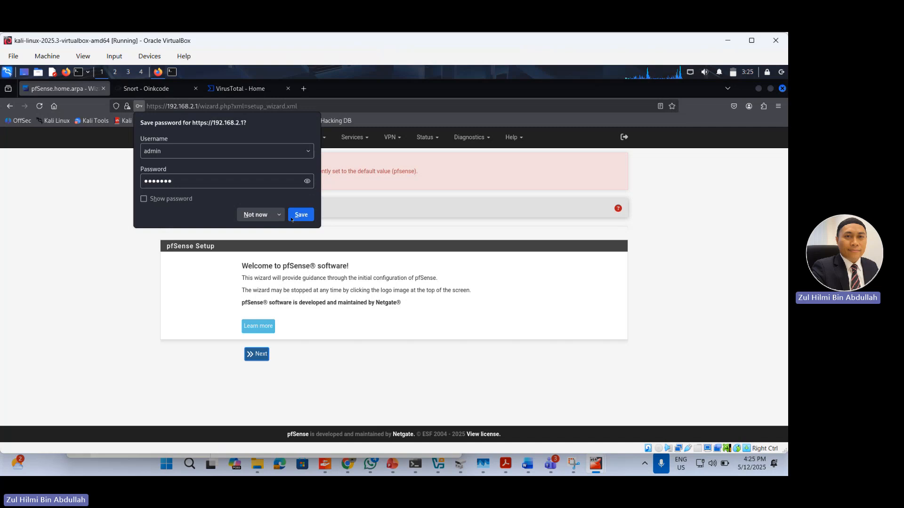
{"action": "left_click", "coordinate": [297, 216]}
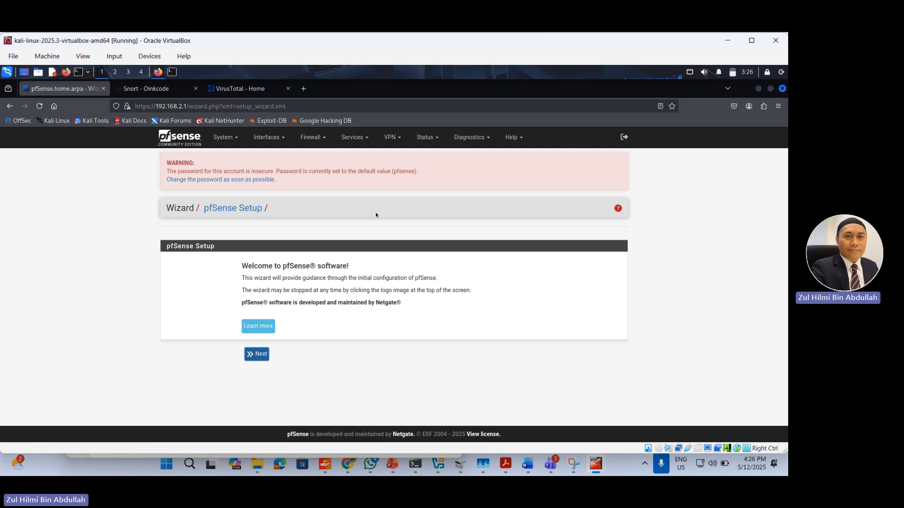
{"action": "left_click", "coordinate": [224, 137]}
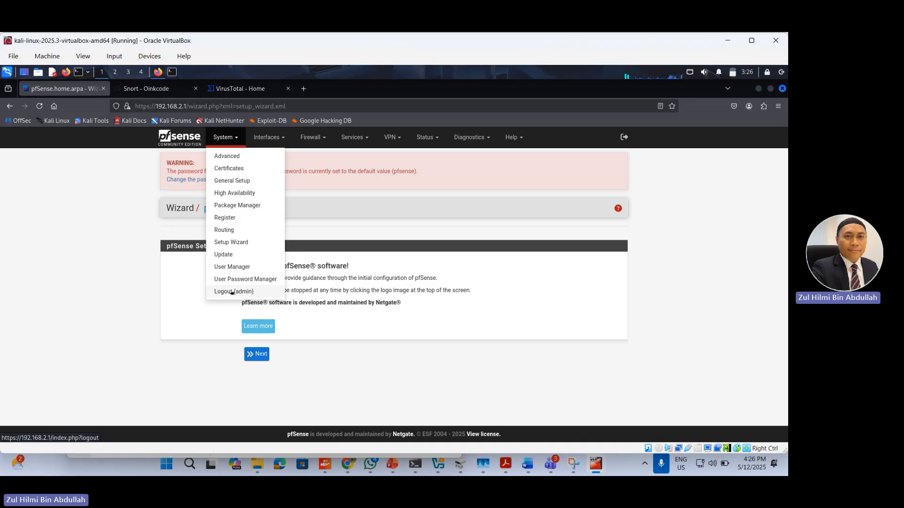
{"action": "left_click", "coordinate": [269, 137]}
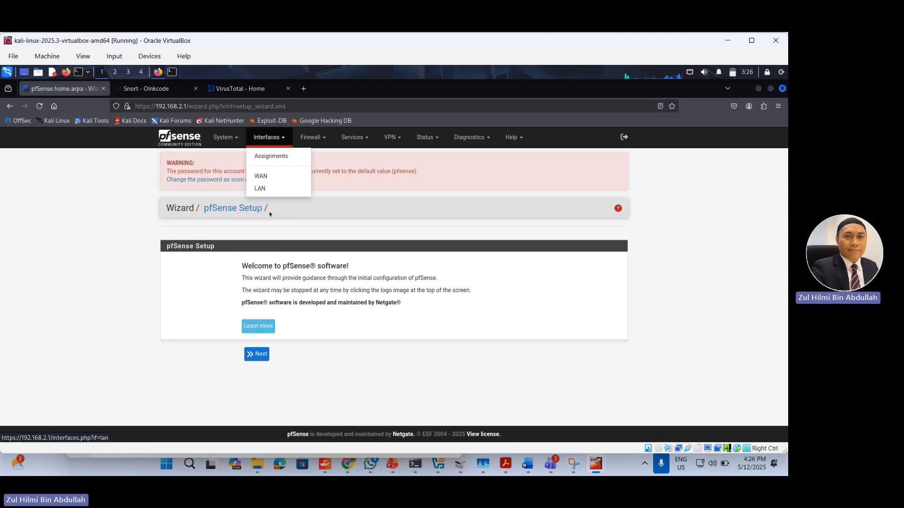
{"action": "left_click", "coordinate": [310, 138]}
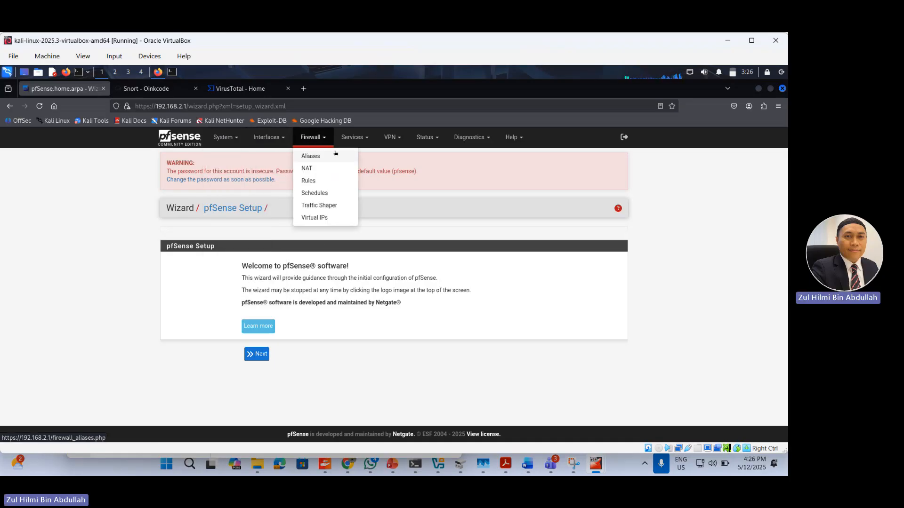
{"action": "left_click", "coordinate": [348, 137]}
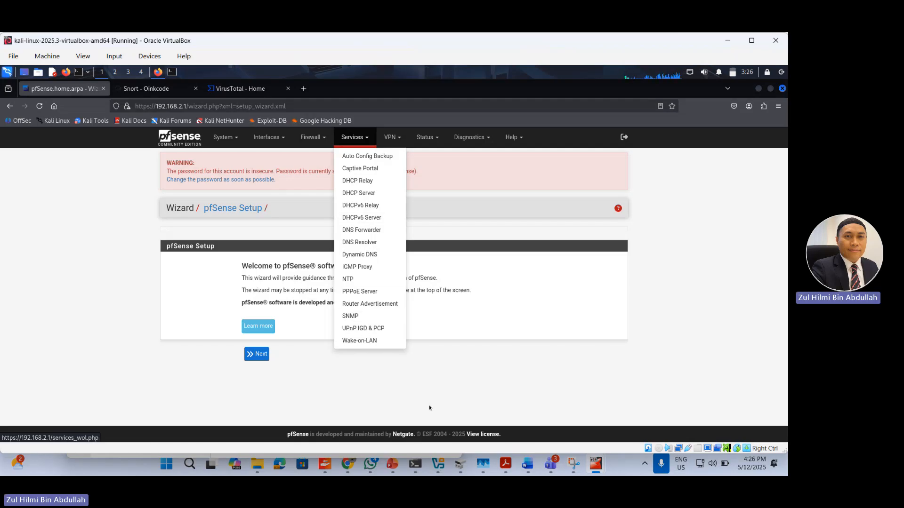
{"action": "left_click", "coordinate": [496, 412]}
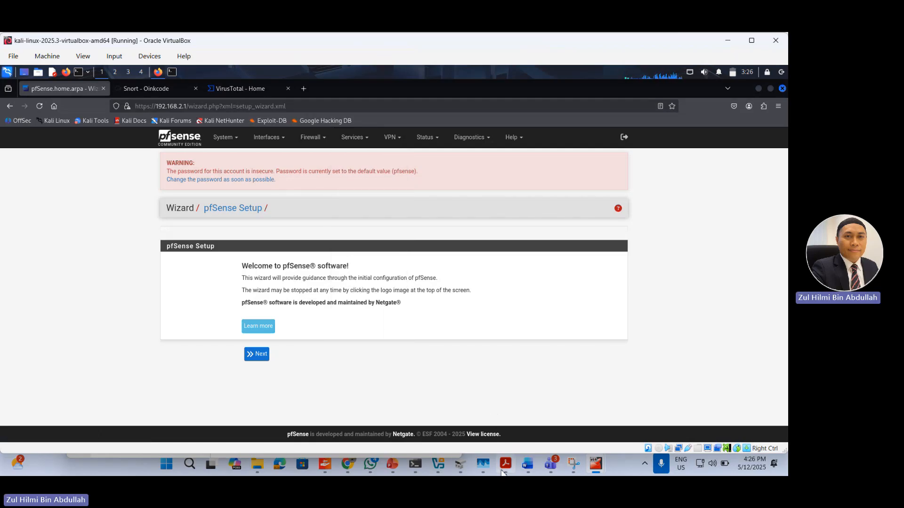
Step: Switch to the Snort IDS and pfSense lab PDF in Acrobat and review its instructions from network configuration to Part 3
{"action": "mouse_move", "coordinate": [504, 469]}
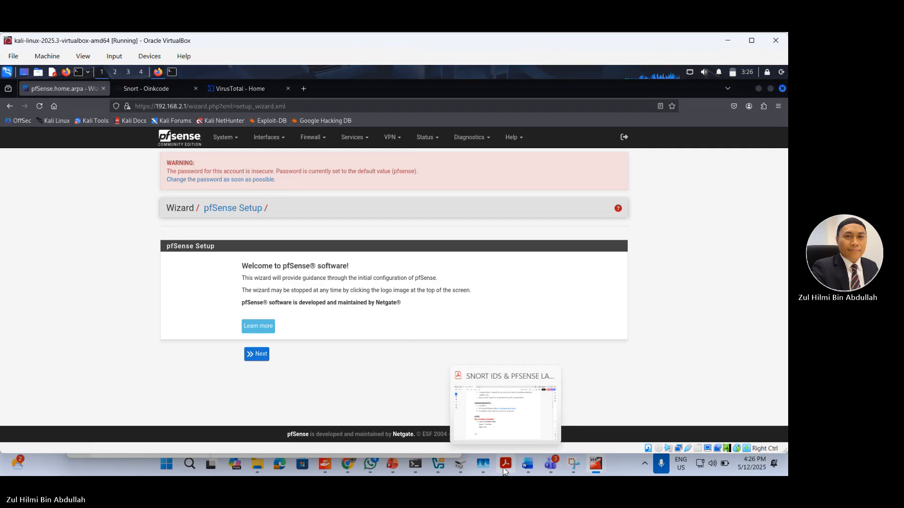
{"action": "left_click", "coordinate": [504, 469]}
{"action": "scroll", "coordinate": [484, 292], "scroll_direction": "down", "scroll_amount": 7}
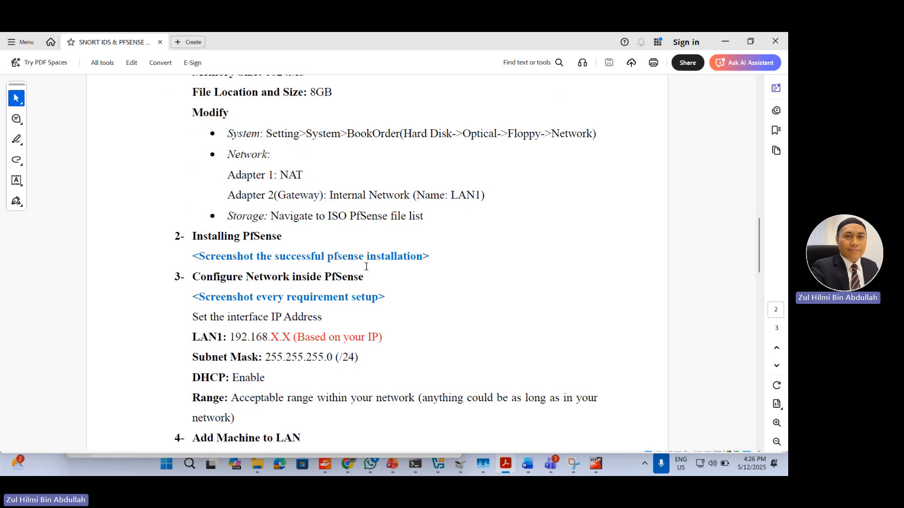
{"action": "scroll", "coordinate": [396, 267], "scroll_direction": "down", "scroll_amount": 2}
{"action": "scroll", "coordinate": [430, 267], "scroll_direction": "down", "scroll_amount": 1}
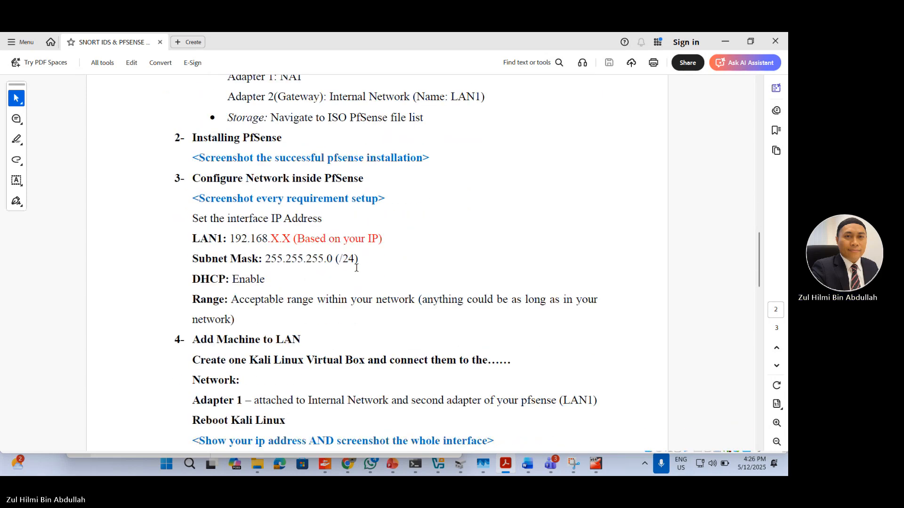
{"action": "scroll", "coordinate": [356, 269], "scroll_direction": "down", "scroll_amount": 1}
{"action": "scroll", "coordinate": [356, 269], "scroll_direction": "down", "scroll_amount": 1}
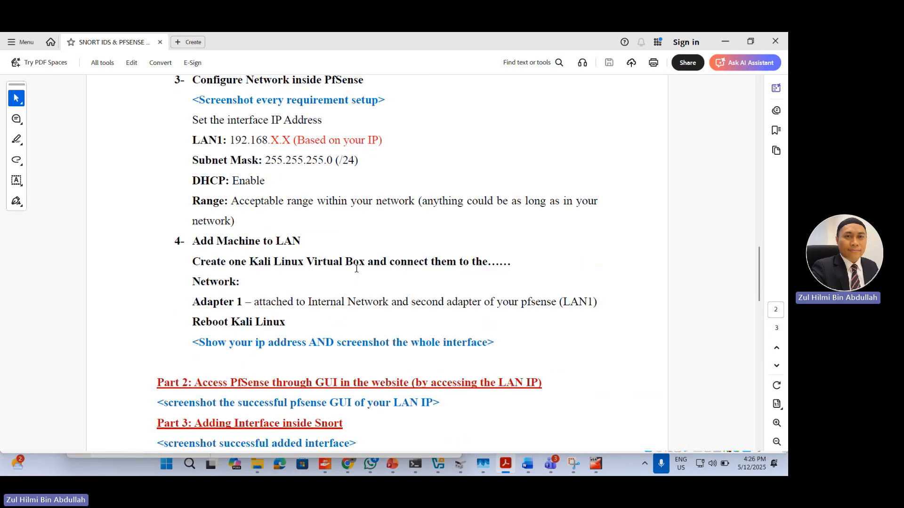
{"action": "scroll", "coordinate": [356, 269], "scroll_direction": "down", "scroll_amount": 2}
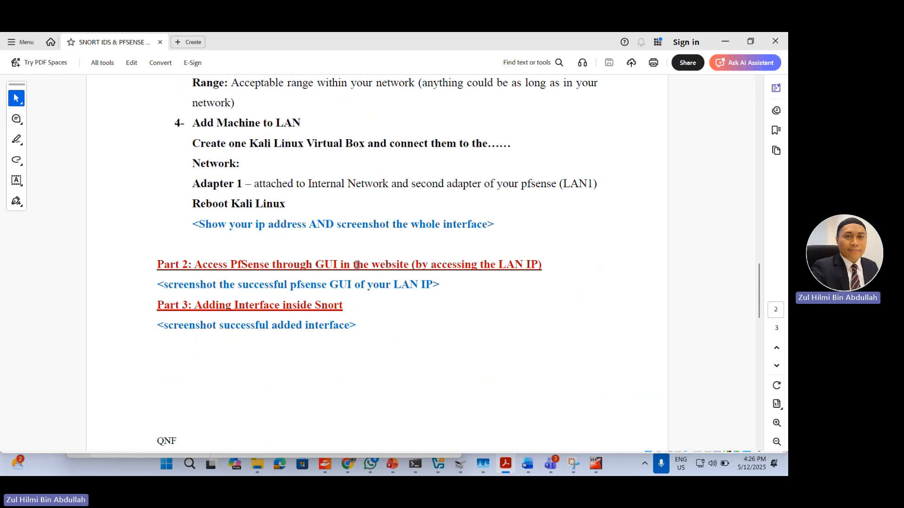
{"action": "scroll", "coordinate": [357, 265], "scroll_direction": "down", "scroll_amount": 1}
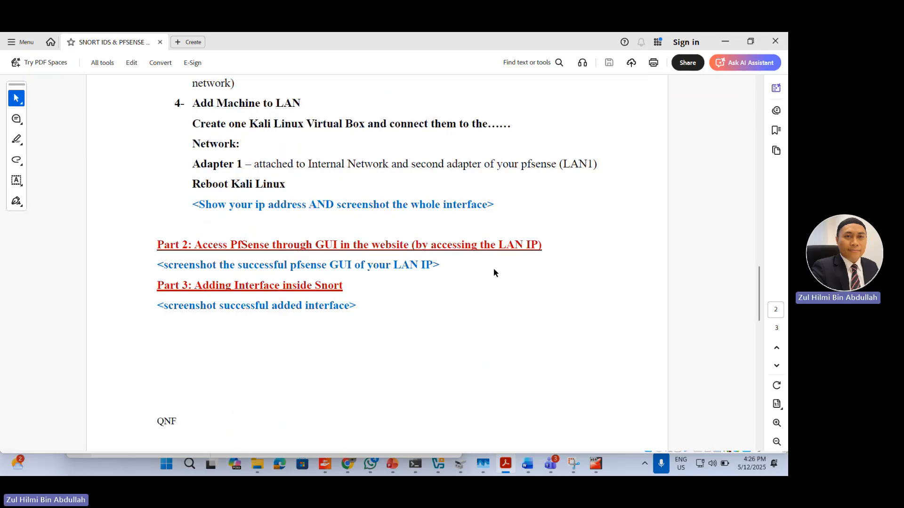
Step: Check the pfSense page and the Kali terminal's ping output against the lab sheet's screenshot requirements
{"action": "key", "text": "alt+Tab"}
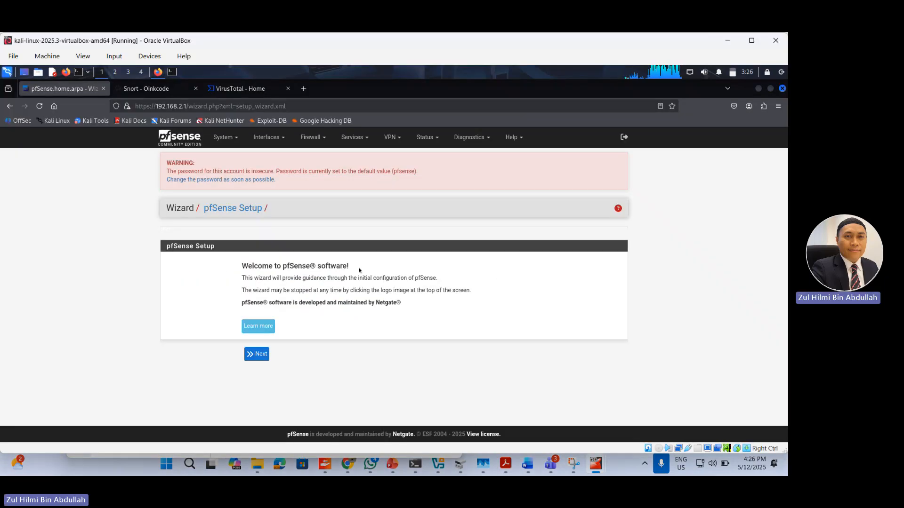
{"action": "key", "text": "alt+Tab"}
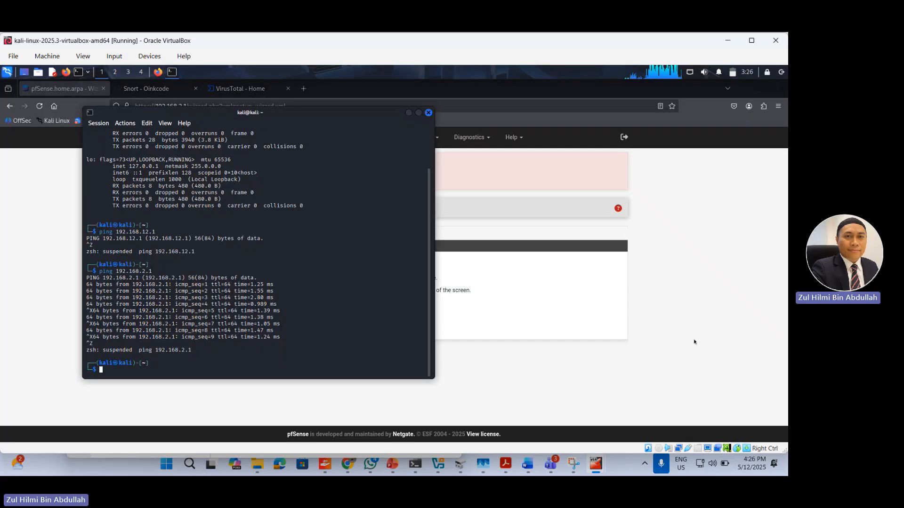
{"action": "key", "text": "alt+Tab"}
{"action": "key", "text": "alt+Tab"}
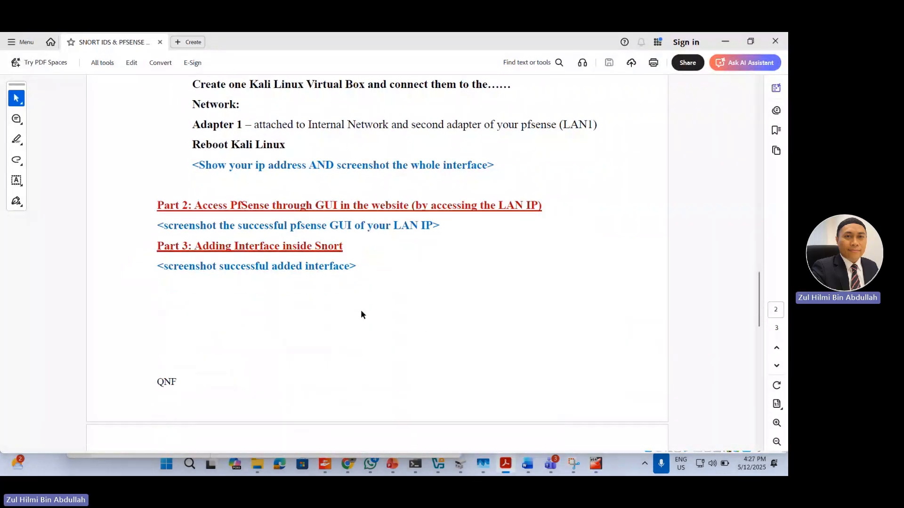
Step: Read Part 3 on adding the Snort interface and the start of Part 4 in the lab sheet
{"action": "scroll", "coordinate": [362, 314], "scroll_direction": "down", "scroll_amount": 2}
{"action": "scroll", "coordinate": [361, 309], "scroll_direction": "down", "scroll_amount": 4}
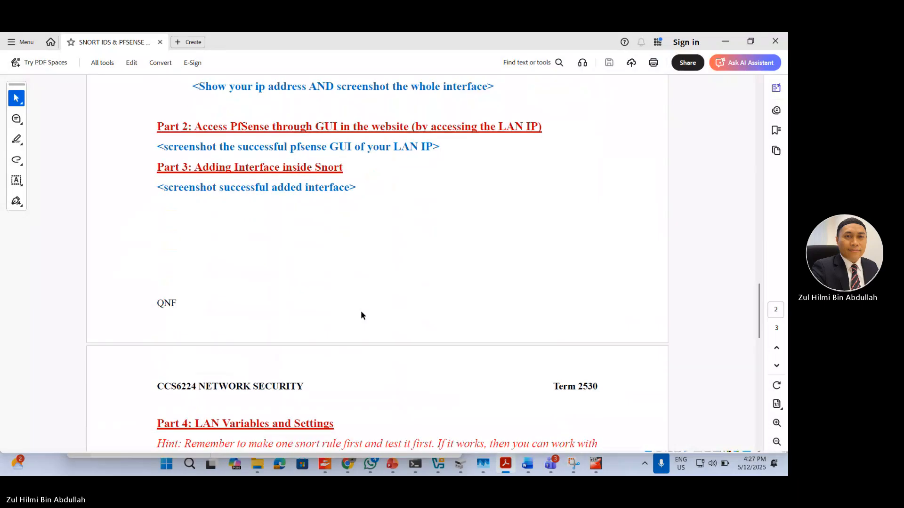
{"action": "scroll", "coordinate": [361, 310], "scroll_direction": "up", "scroll_amount": 2}
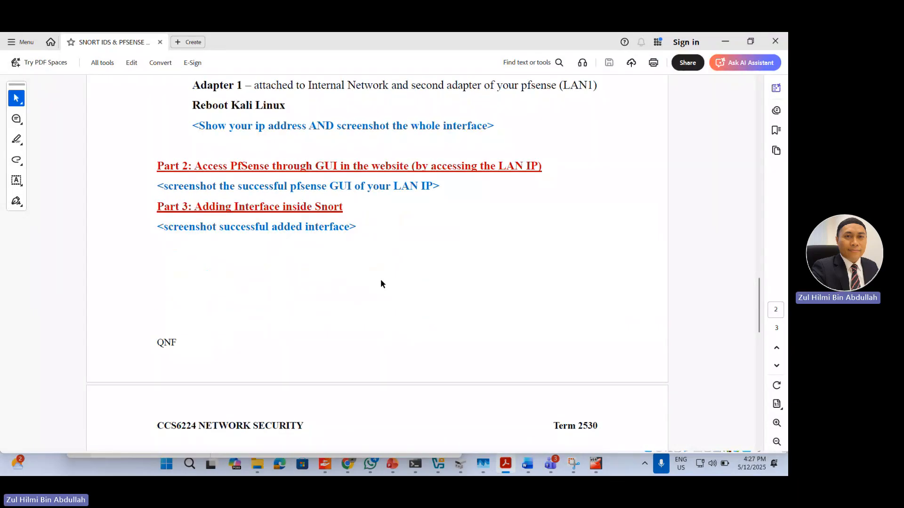
{"action": "scroll", "coordinate": [381, 282], "scroll_direction": "down", "scroll_amount": 2}
{"action": "scroll", "coordinate": [389, 296], "scroll_direction": "down", "scroll_amount": 1}
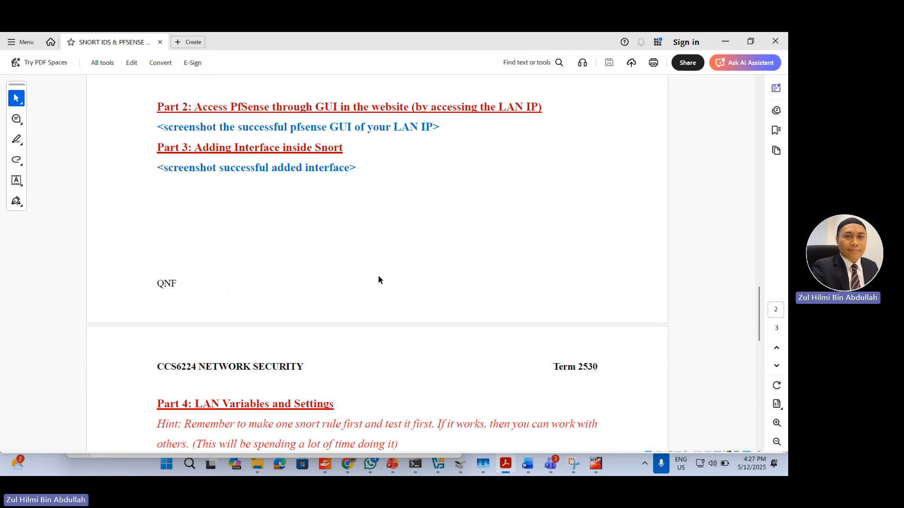
{"action": "scroll", "coordinate": [379, 278], "scroll_direction": "down", "scroll_amount": 2}
{"action": "scroll", "coordinate": [383, 275], "scroll_direction": "up", "scroll_amount": 3}
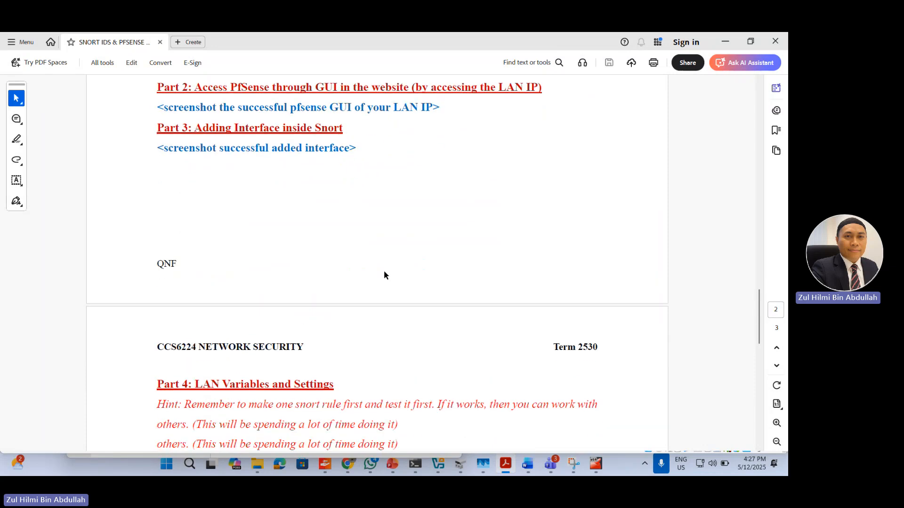
Step: Return to the Kali virtual machine and bring up the available packages in pfSense's Package Manager
{"action": "mouse_move", "coordinate": [395, 429]}
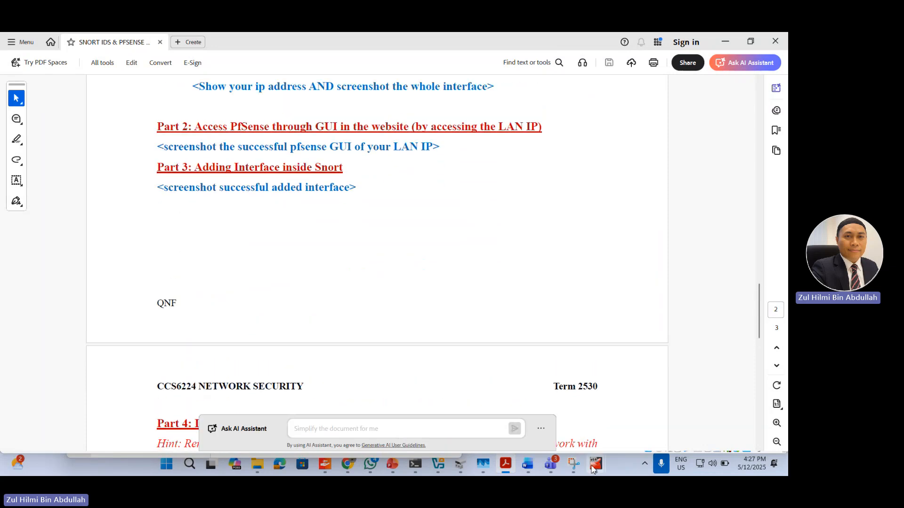
{"action": "mouse_move", "coordinate": [596, 464]}
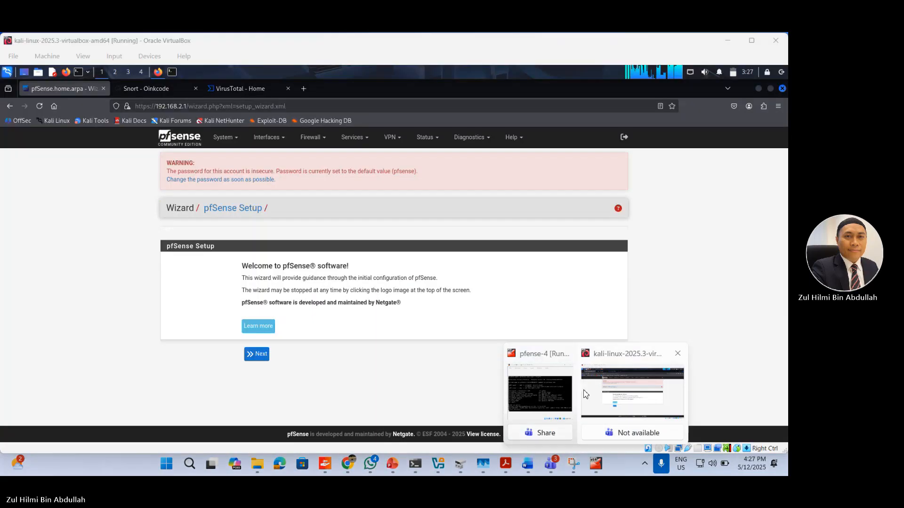
{"action": "left_click", "coordinate": [630, 393]}
{"action": "left_click", "coordinate": [225, 137]}
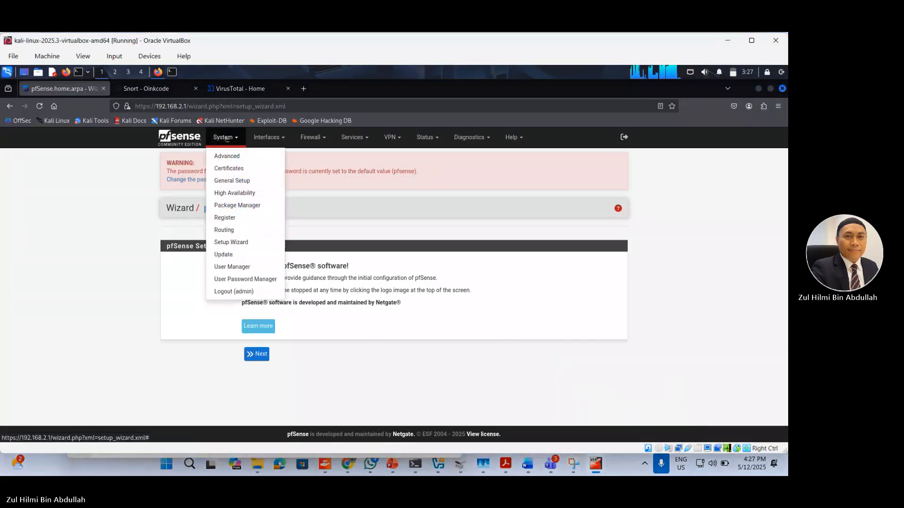
{"action": "left_click", "coordinate": [359, 141]}
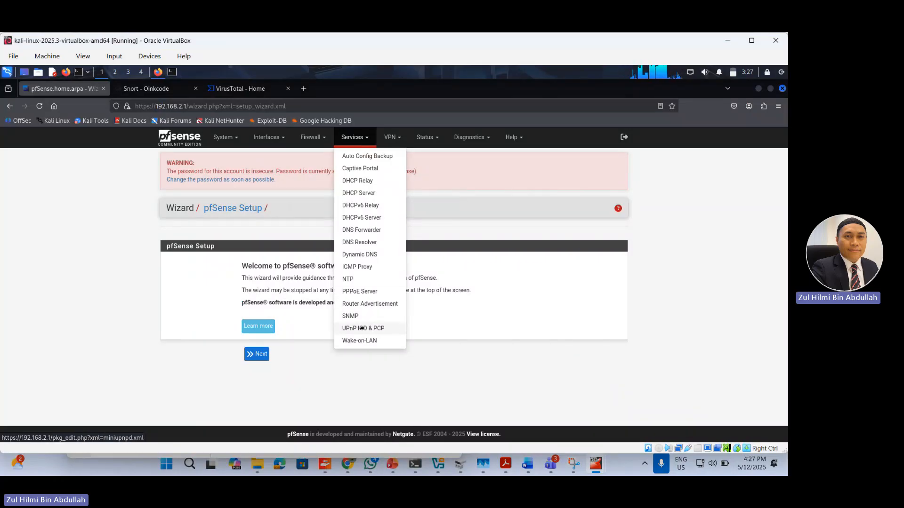
{"action": "left_click", "coordinate": [234, 138]}
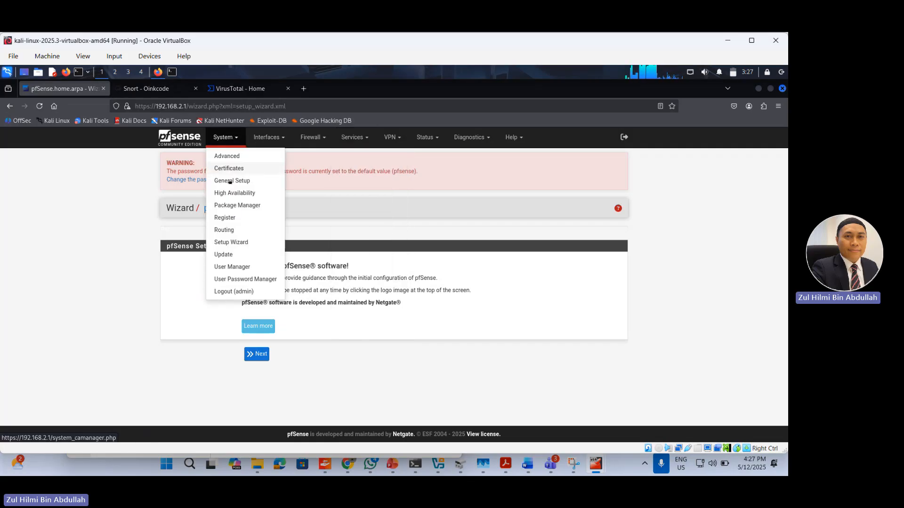
{"action": "left_click", "coordinate": [229, 210]}
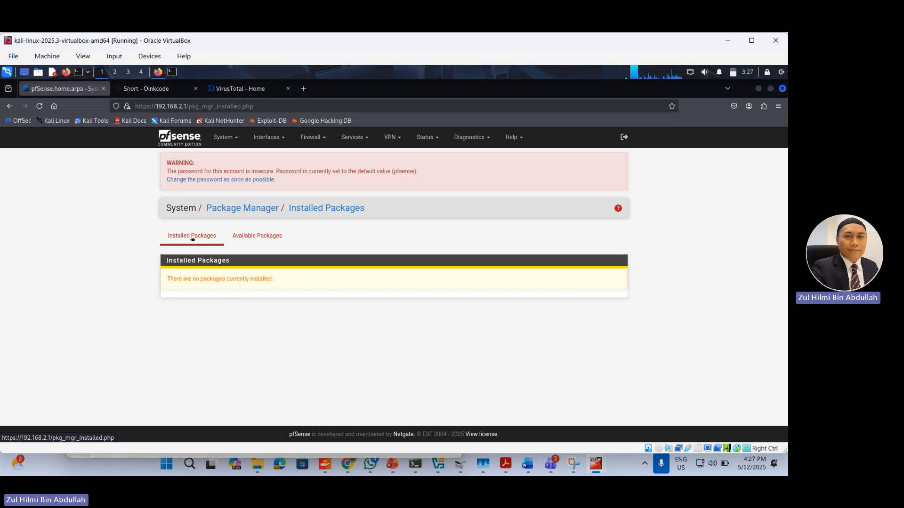
{"action": "left_click", "coordinate": [257, 237]}
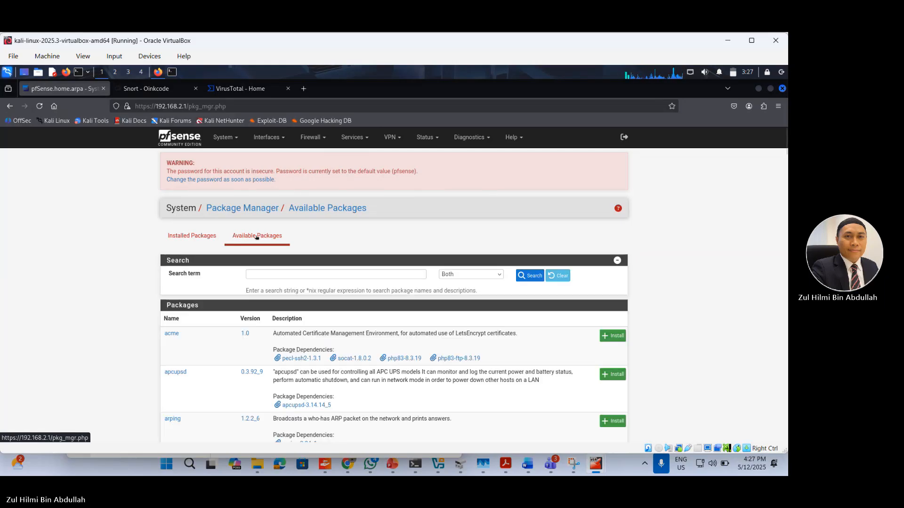
Step: Search the available packages for "snort" and install the snort package, confirming the installation
{"action": "scroll", "coordinate": [412, 328], "scroll_direction": "down", "scroll_amount": 3}
{"action": "scroll", "coordinate": [412, 328], "scroll_direction": "down", "scroll_amount": 7}
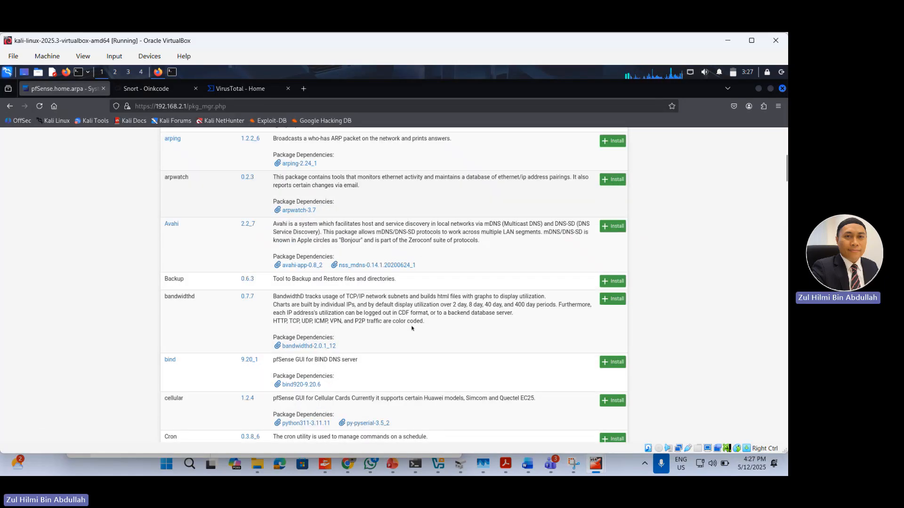
{"action": "scroll", "coordinate": [411, 328], "scroll_direction": "up", "scroll_amount": 10}
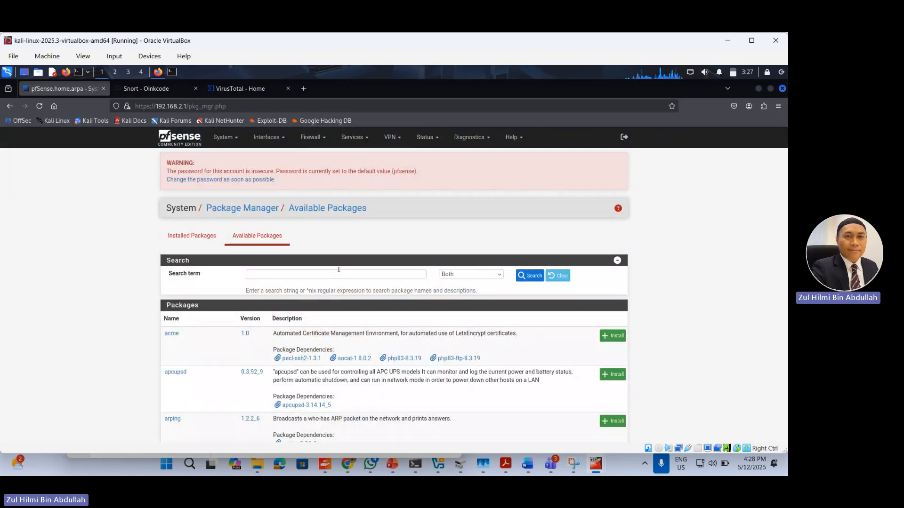
{"action": "left_click", "coordinate": [324, 273]}
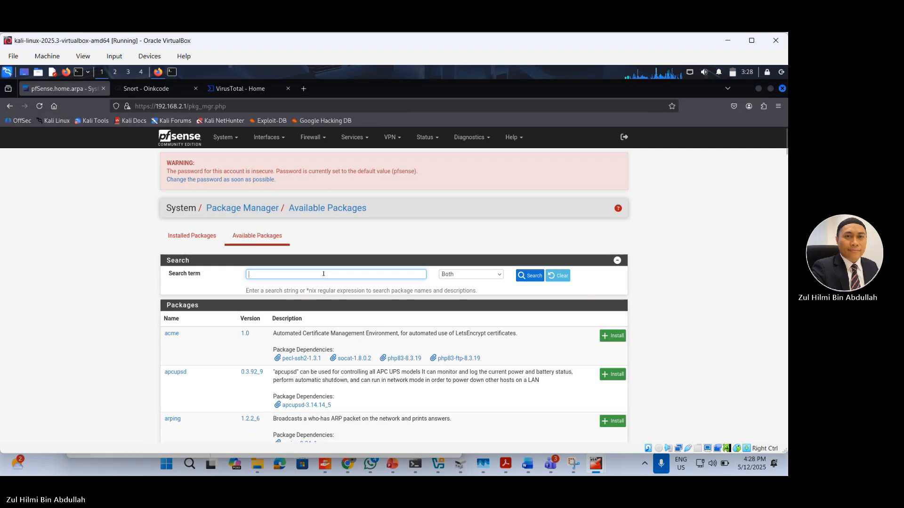
{"action": "type", "text": "snort"}
{"action": "left_click", "coordinate": [529, 276]}
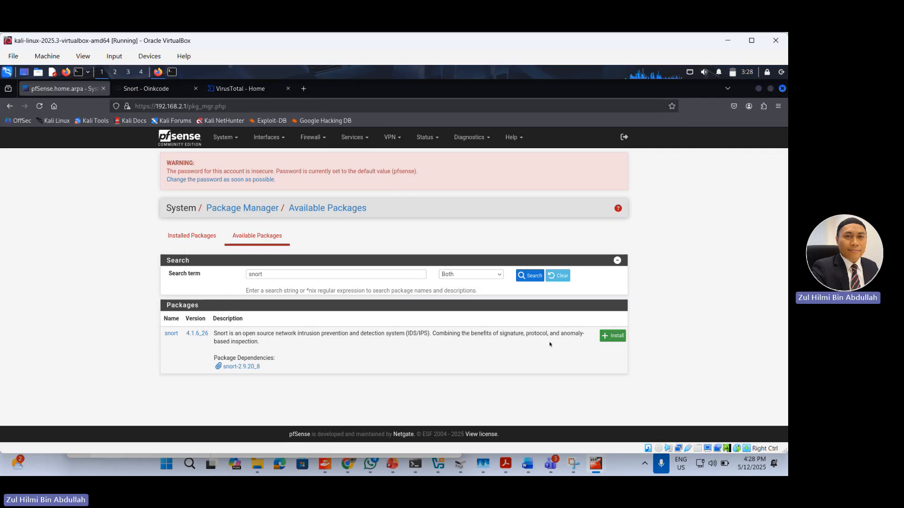
{"action": "left_click", "coordinate": [615, 336]}
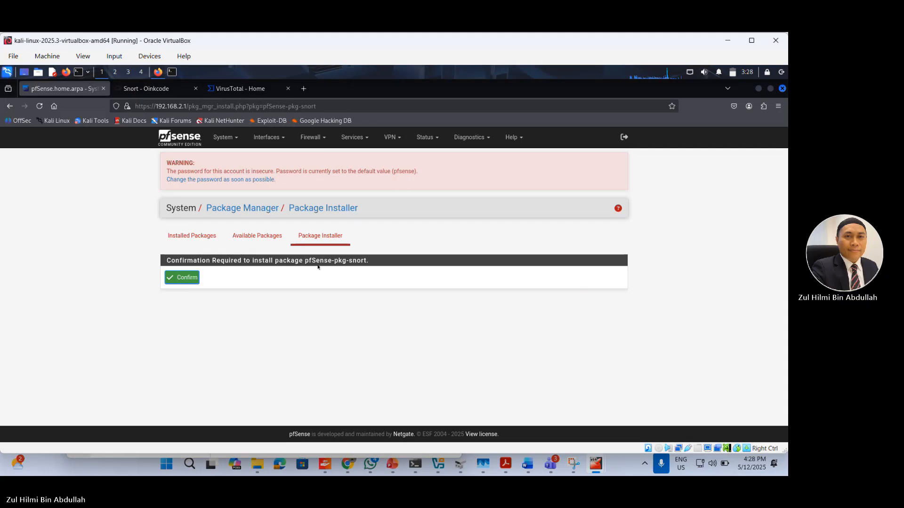
{"action": "left_click", "coordinate": [187, 279]}
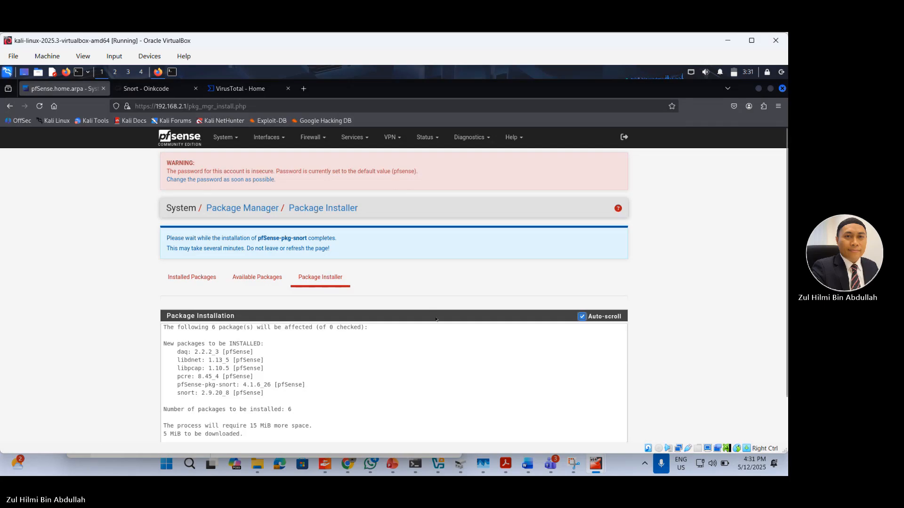
Step: Examine the Snort package installation log and the notice about waiting for the installation to complete
{"action": "scroll", "coordinate": [435, 319], "scroll_direction": "down", "scroll_amount": 2}
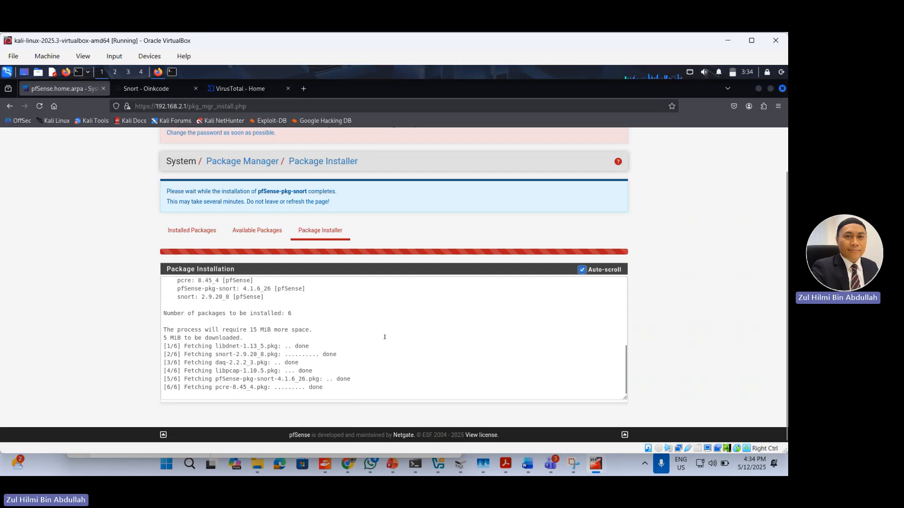
{"action": "scroll", "coordinate": [385, 337], "scroll_direction": "up", "scroll_amount": 5}
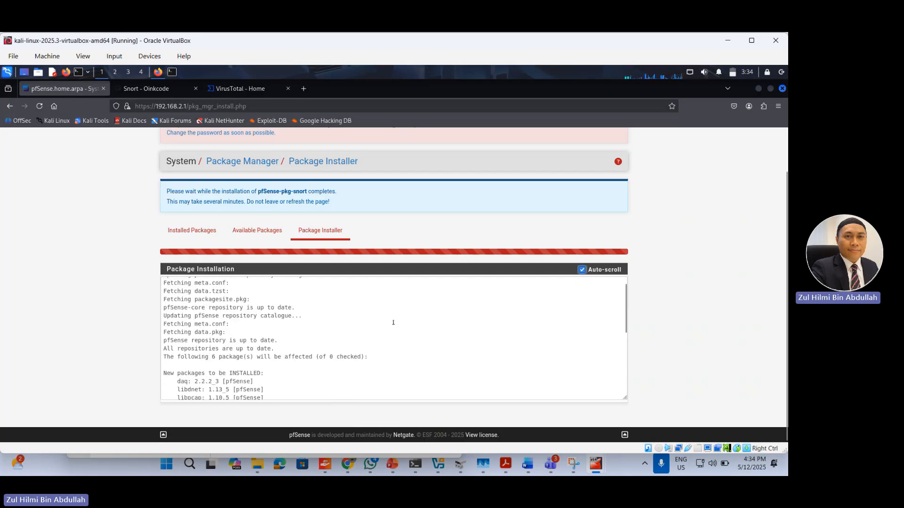
{"action": "scroll", "coordinate": [394, 321], "scroll_direction": "down", "scroll_amount": 5}
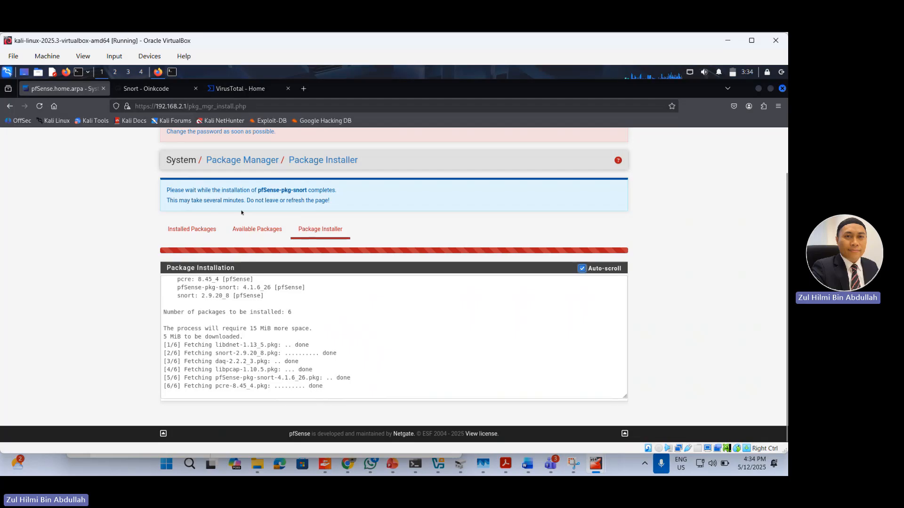
{"action": "left_click_drag", "start_coordinate": [164, 188], "coordinate": [284, 207]}
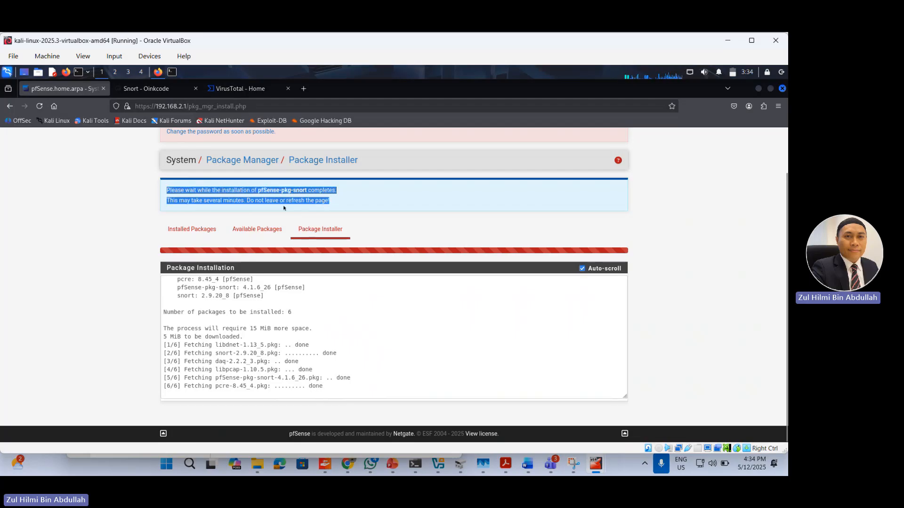
{"action": "left_click", "coordinate": [348, 202]}
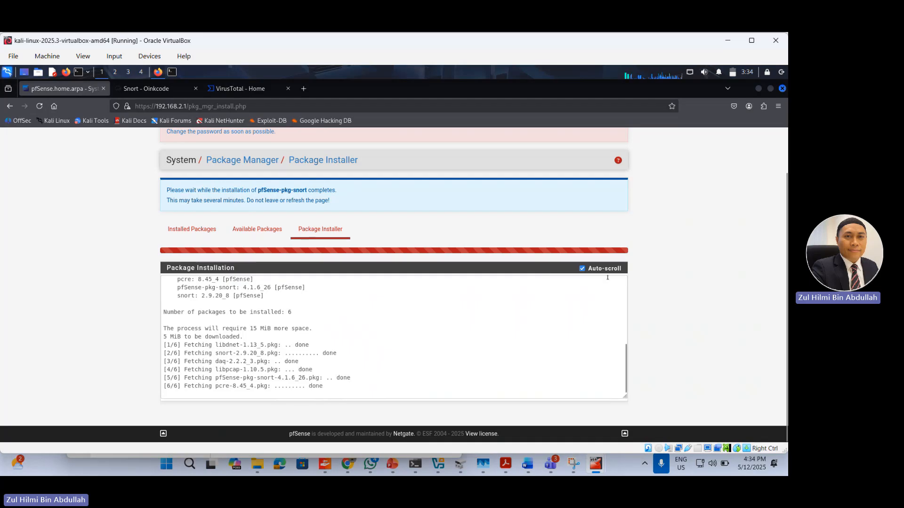
{"action": "left_click", "coordinate": [413, 365]}
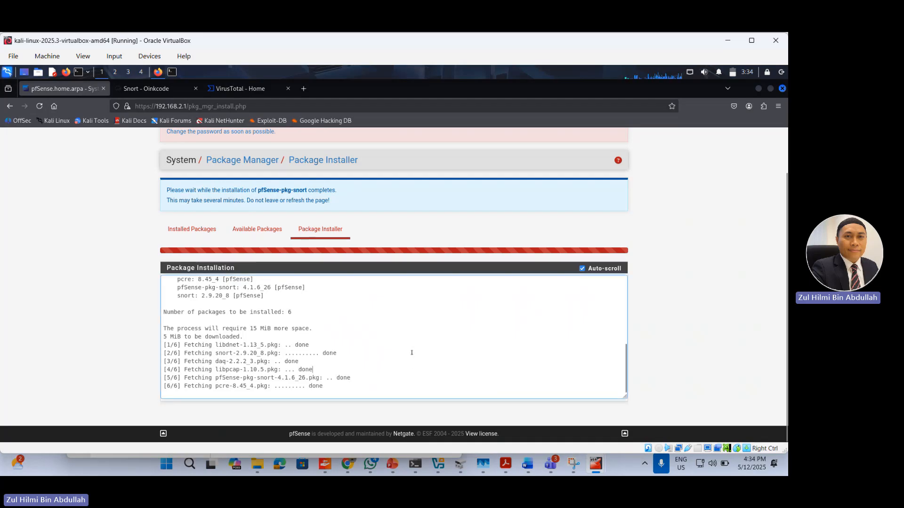
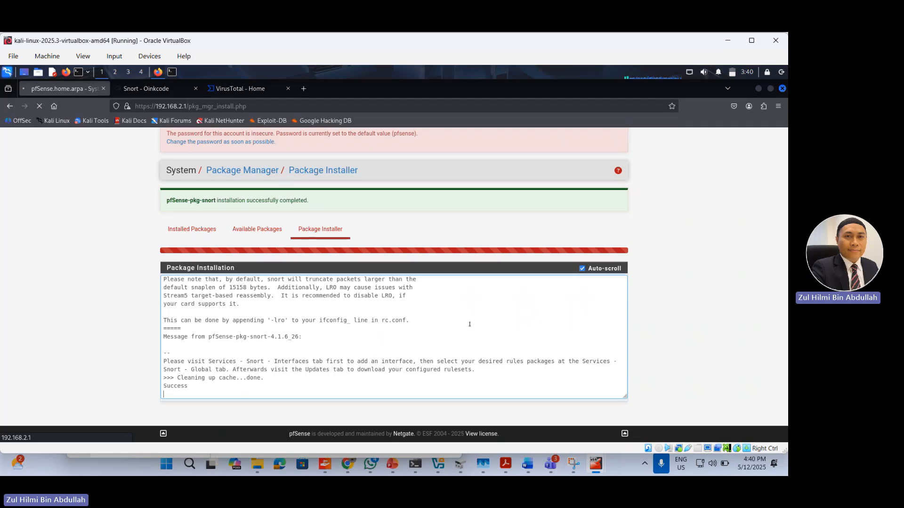
Step: Capture the Package Installer page with its snort installation result in Snipping Tool and save the screenshot as an image file
{"action": "scroll", "coordinate": [461, 324], "scroll_direction": "down", "scroll_amount": 2}
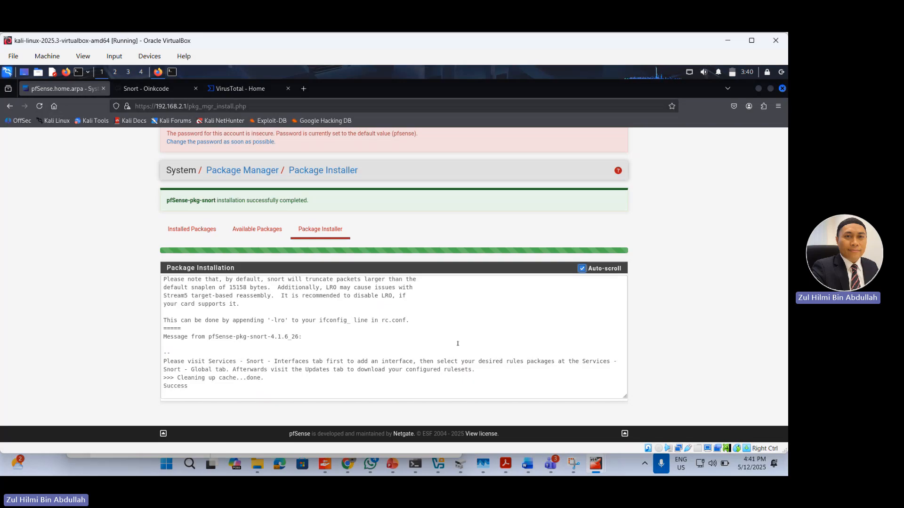
{"action": "left_click", "coordinate": [573, 464]}
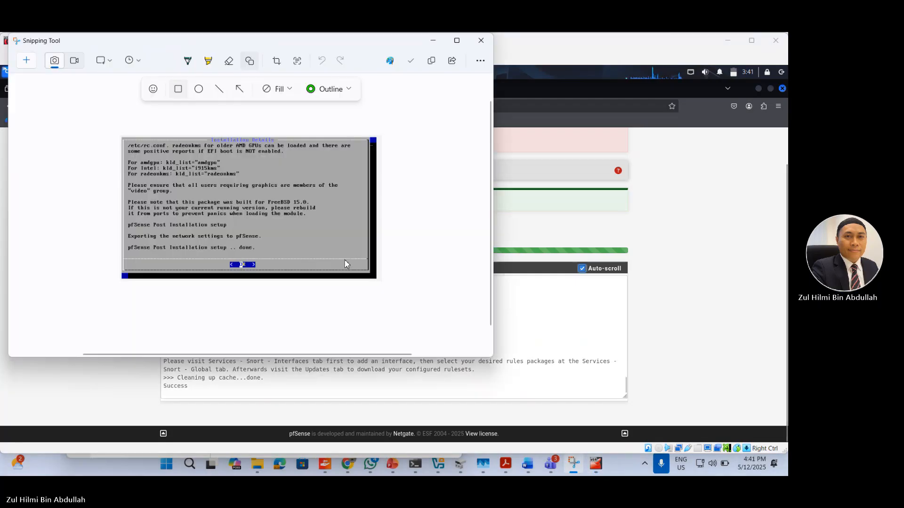
{"action": "left_click", "coordinate": [26, 60]}
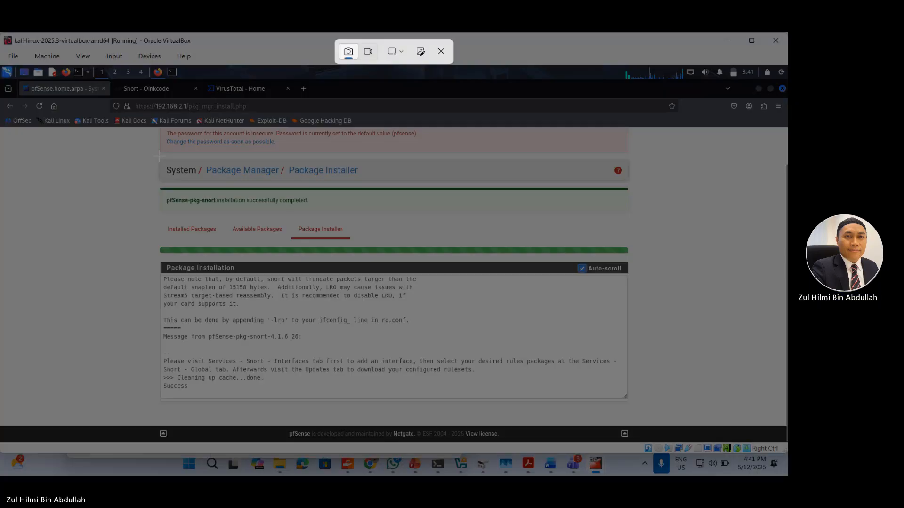
{"action": "left_click_drag", "start_coordinate": [159, 156], "coordinate": [634, 418]}
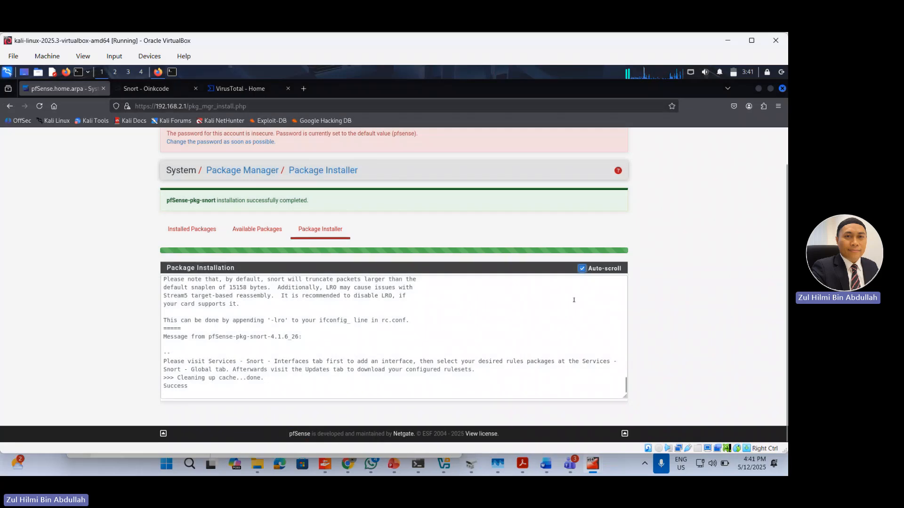
{"action": "right_click", "coordinate": [338, 216]}
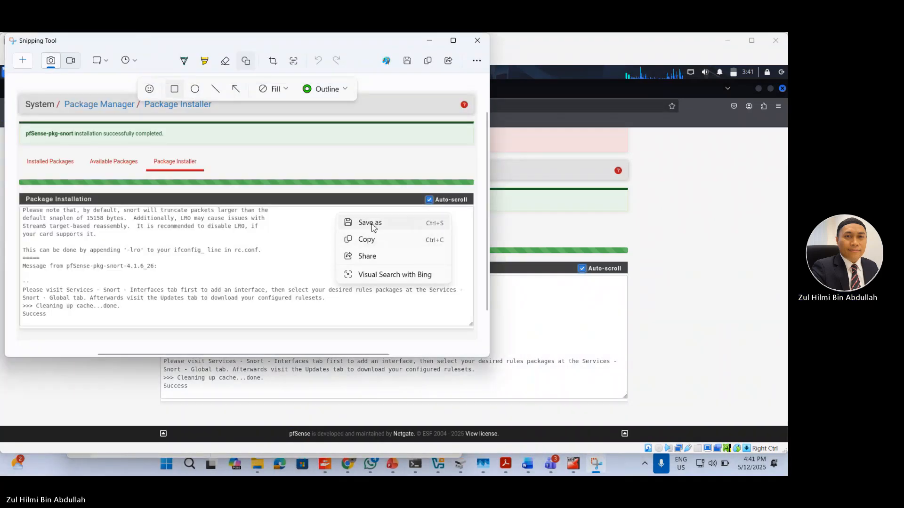
{"action": "left_click", "coordinate": [371, 225]}
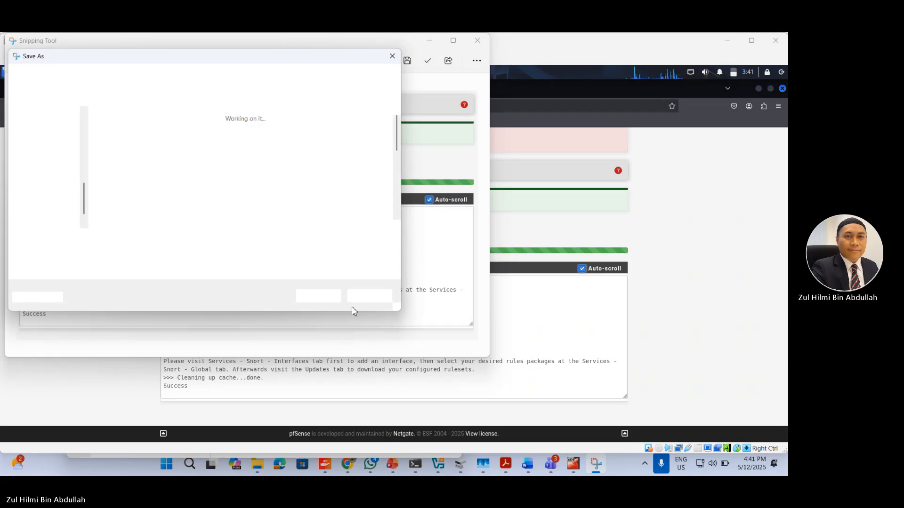
{"action": "left_click", "coordinate": [327, 298]}
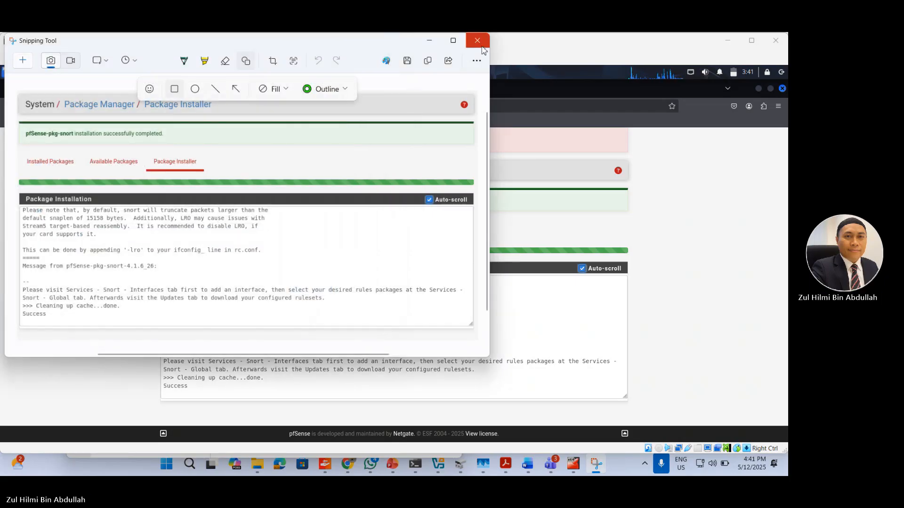
{"action": "left_click", "coordinate": [433, 43]}
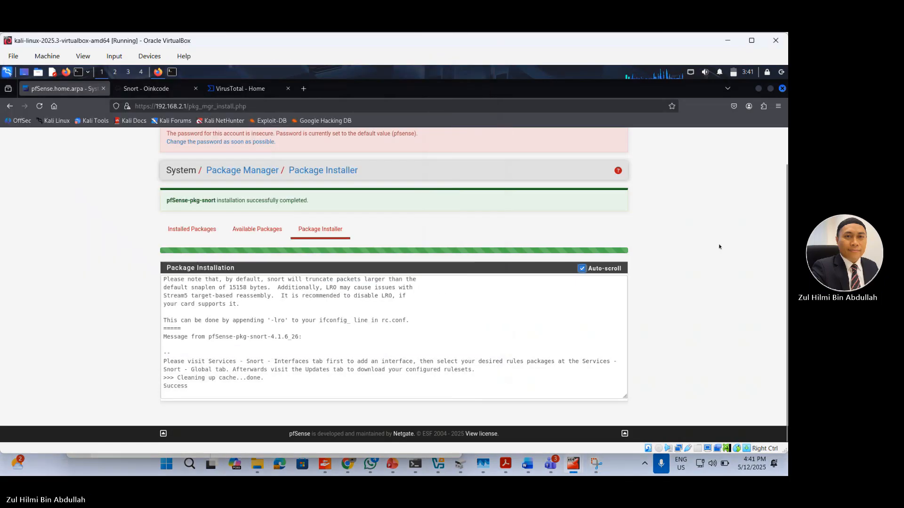
Step: Open the Snort service's interface overview in the pfSense web interface
{"action": "scroll", "coordinate": [287, 132], "scroll_direction": "up", "scroll_amount": 2}
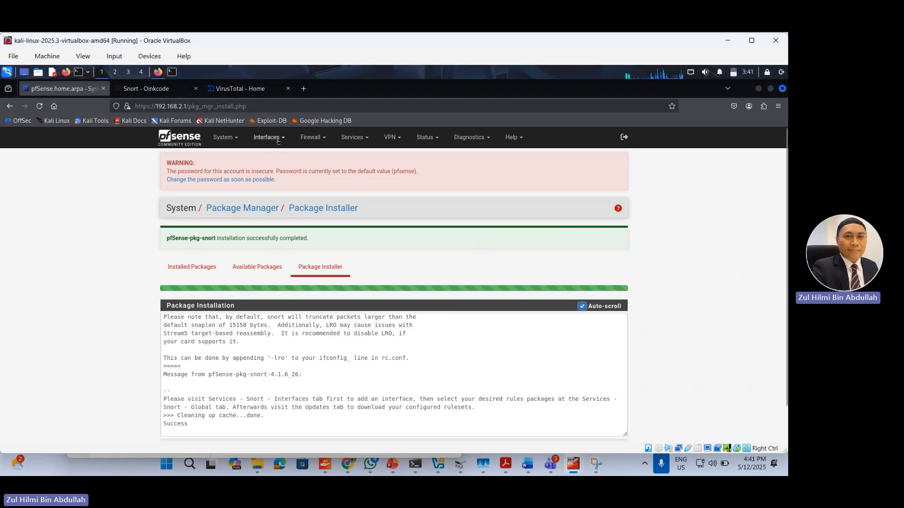
{"action": "left_click", "coordinate": [367, 138]}
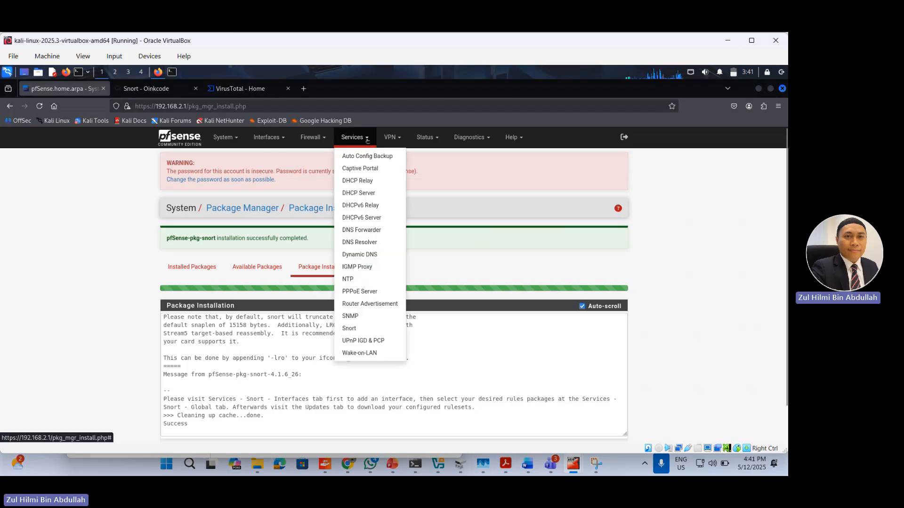
{"action": "left_click", "coordinate": [349, 329]}
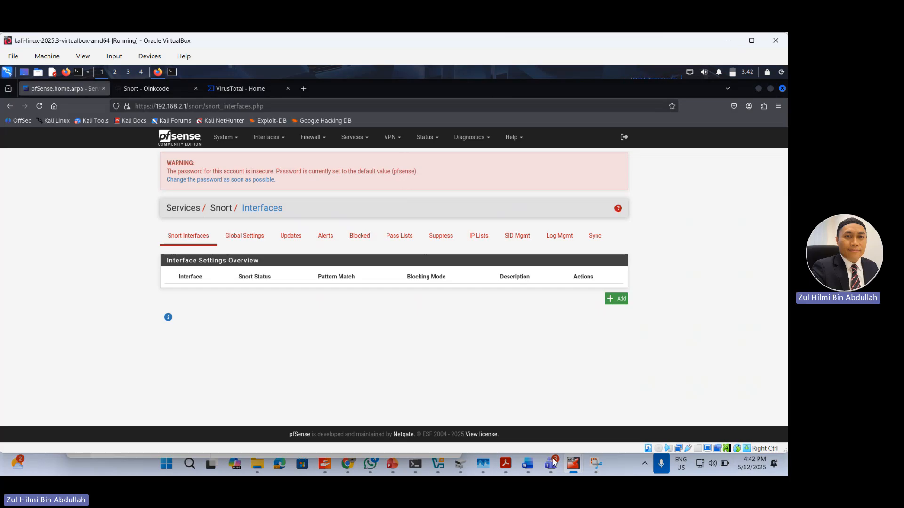
Step: Switch to VirtualBox Manager and examine the Netgate installer ISO attached in pfsense-3's storage settings and the option to remove it
{"action": "mouse_move", "coordinate": [456, 469]}
{"action": "key", "text": "alt+Tab"}
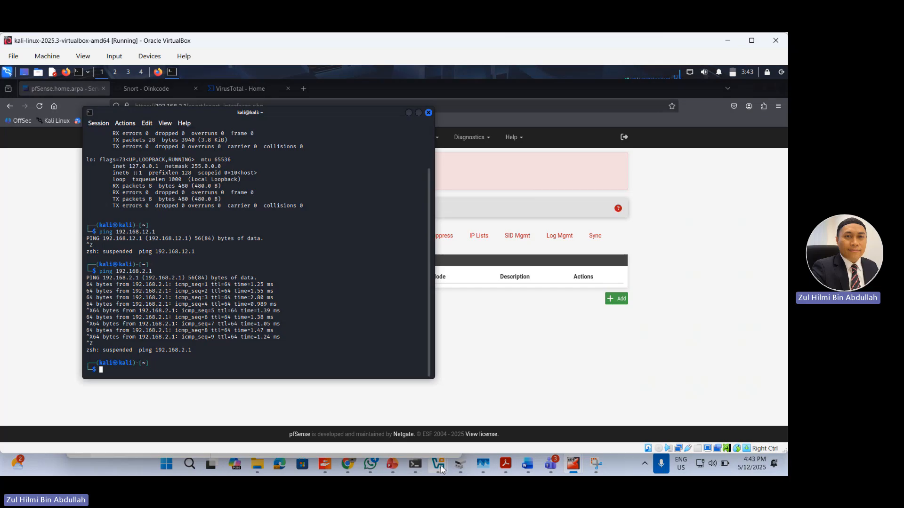
{"action": "left_click", "coordinate": [396, 391]}
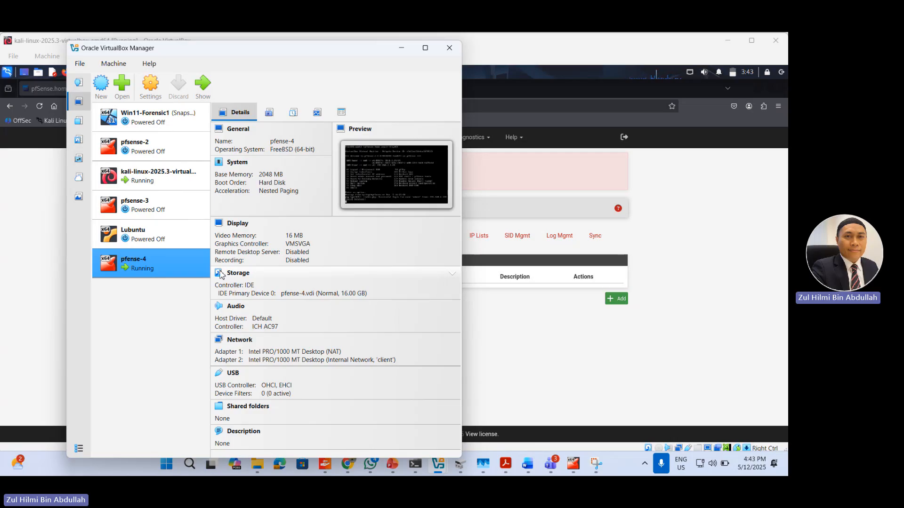
{"action": "left_click", "coordinate": [182, 206]}
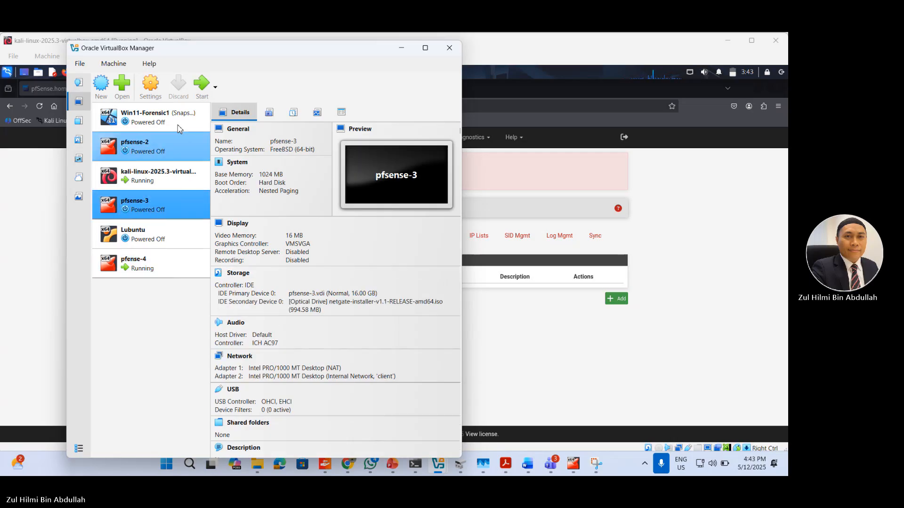
{"action": "left_click", "coordinate": [151, 84]}
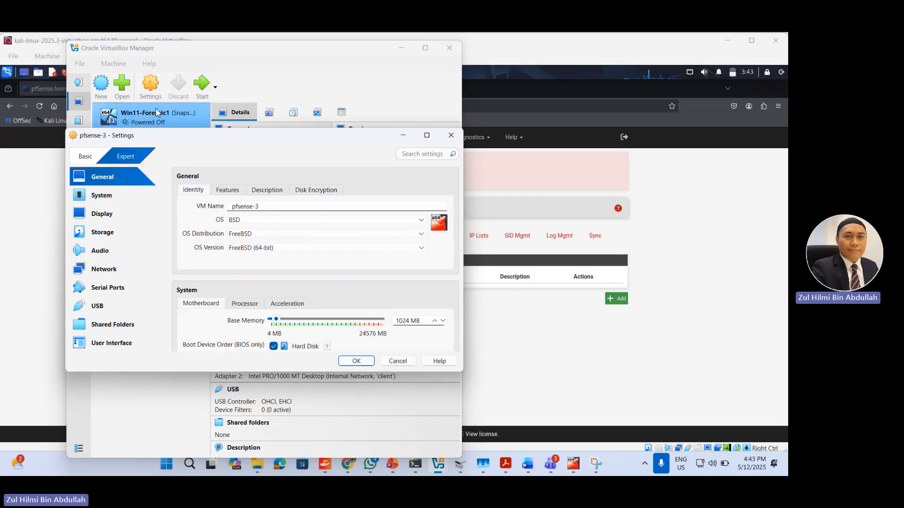
{"action": "left_click", "coordinate": [103, 232]}
{"action": "left_click", "coordinate": [241, 227]}
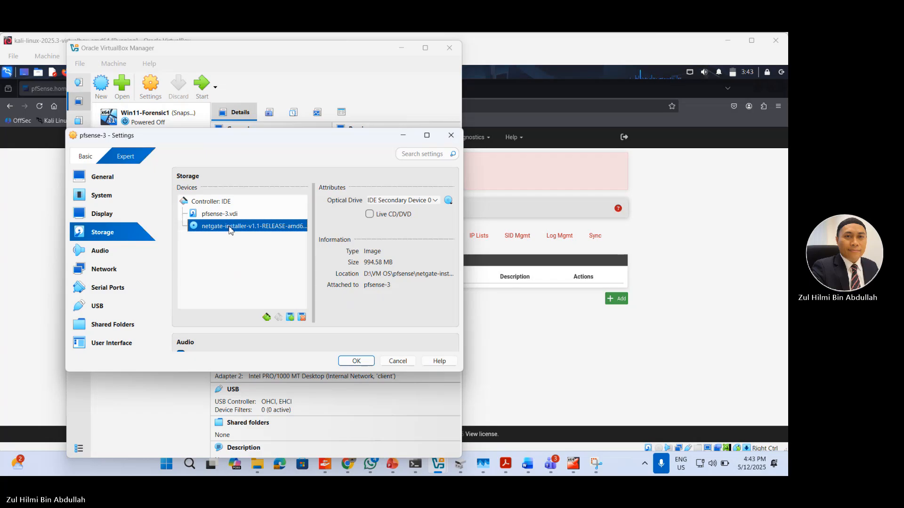
{"action": "right_click", "coordinate": [231, 230]}
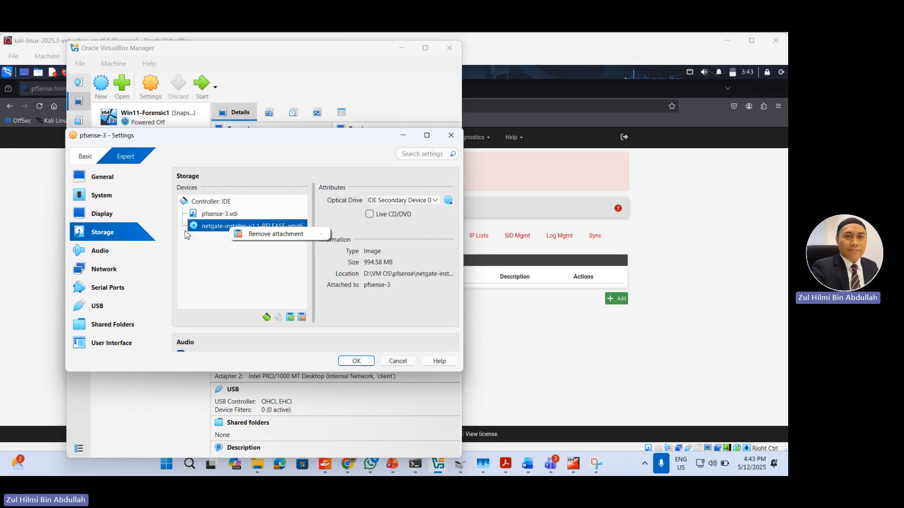
Step: Review pfsense-3's memory and boot device order, and return to the Snort interface overview in the Kali virtual machine
{"action": "left_click", "coordinate": [118, 201]}
{"action": "left_click", "coordinate": [118, 198]}
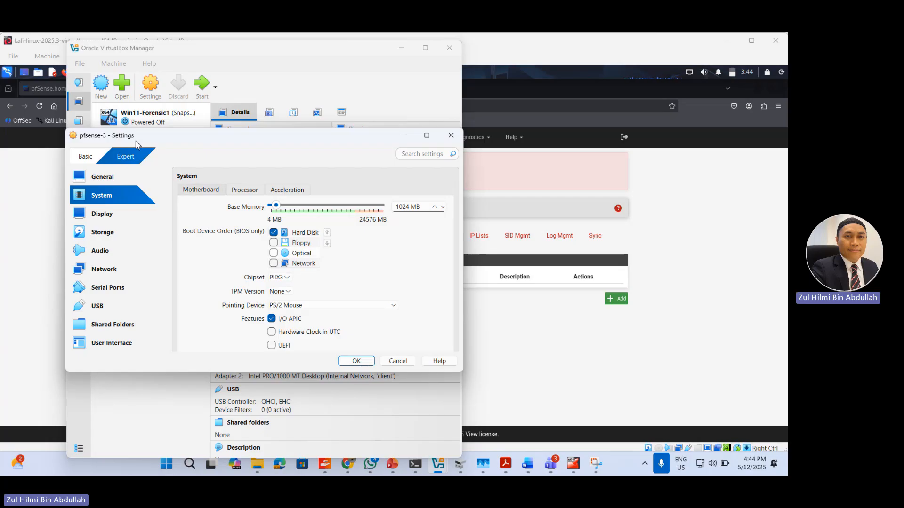
{"action": "left_click", "coordinate": [408, 56]}
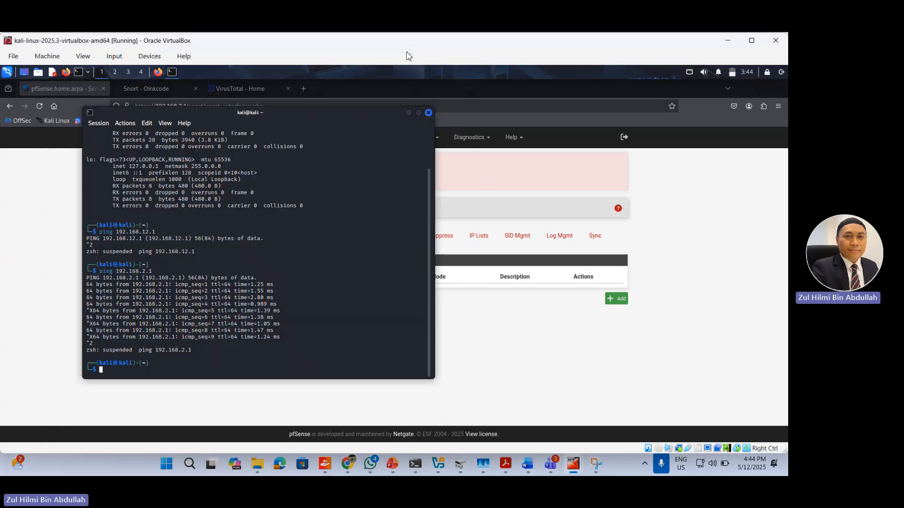
{"action": "left_click", "coordinate": [403, 49]}
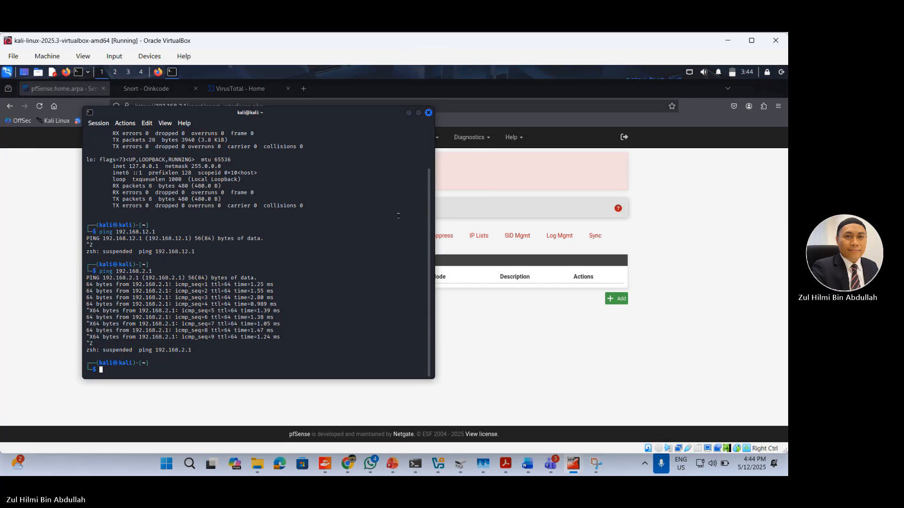
{"action": "left_click", "coordinate": [409, 113]}
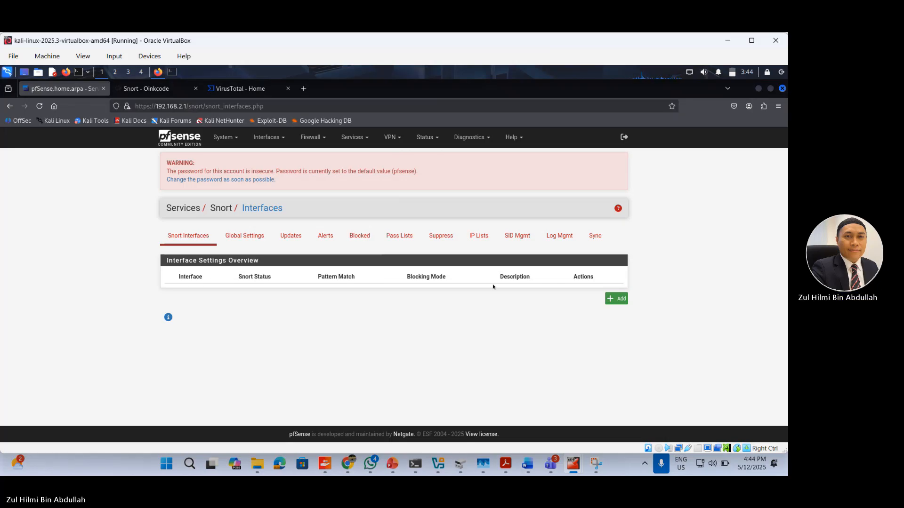
Step: Start adding a new Snort interface mapping
{"action": "left_click", "coordinate": [615, 300]}
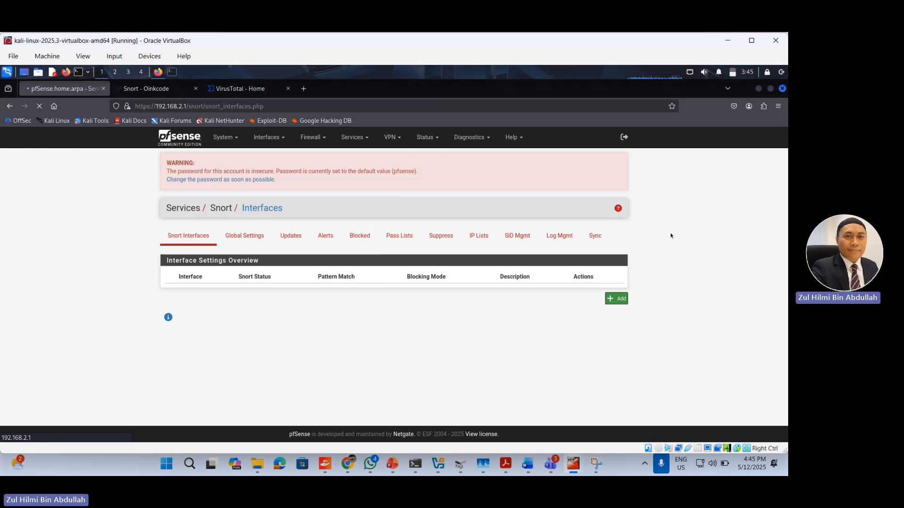
{"action": "left_click", "coordinate": [589, 467]}
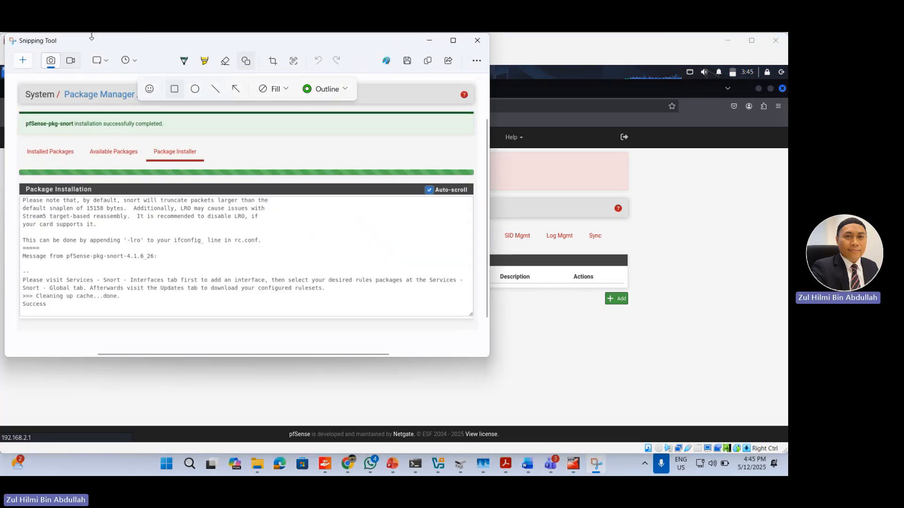
{"action": "left_click", "coordinate": [426, 43]}
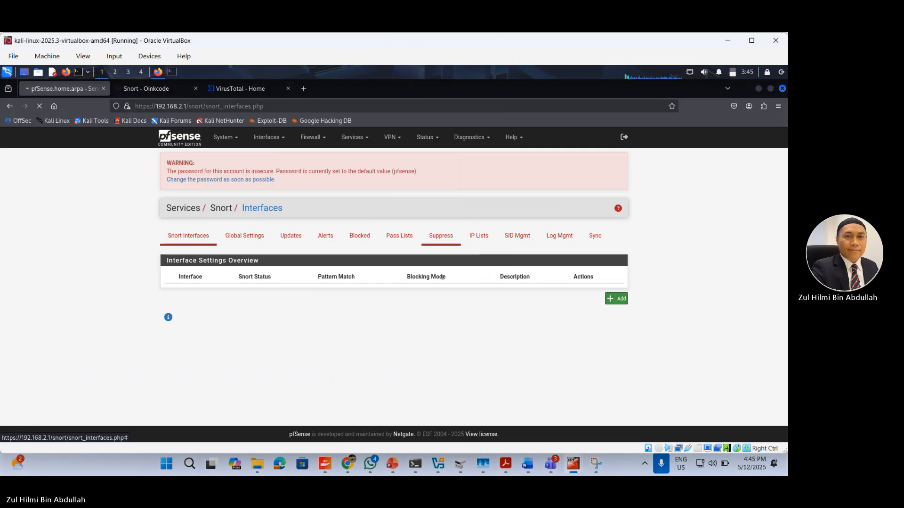
{"action": "left_click", "coordinate": [610, 299]}
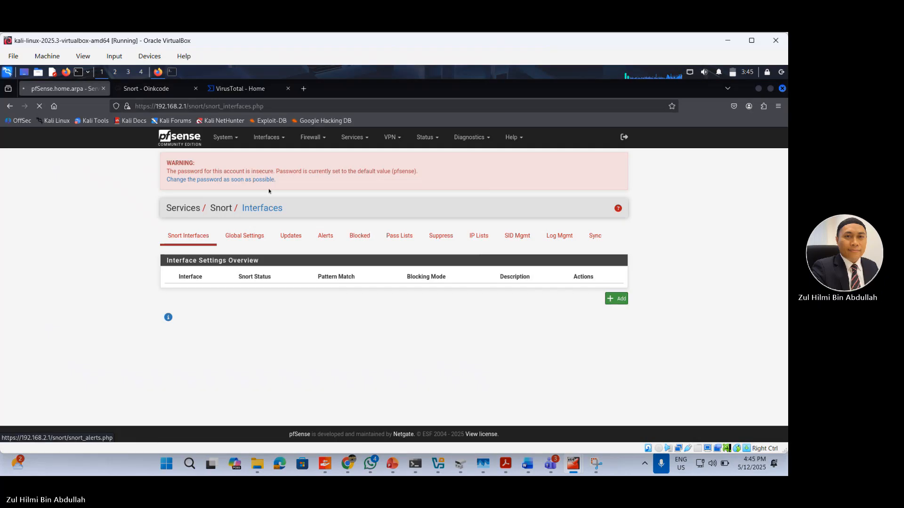
Step: Request Snort's global settings and check the pfense-4 console while the page loads
{"action": "left_click", "coordinate": [249, 236]}
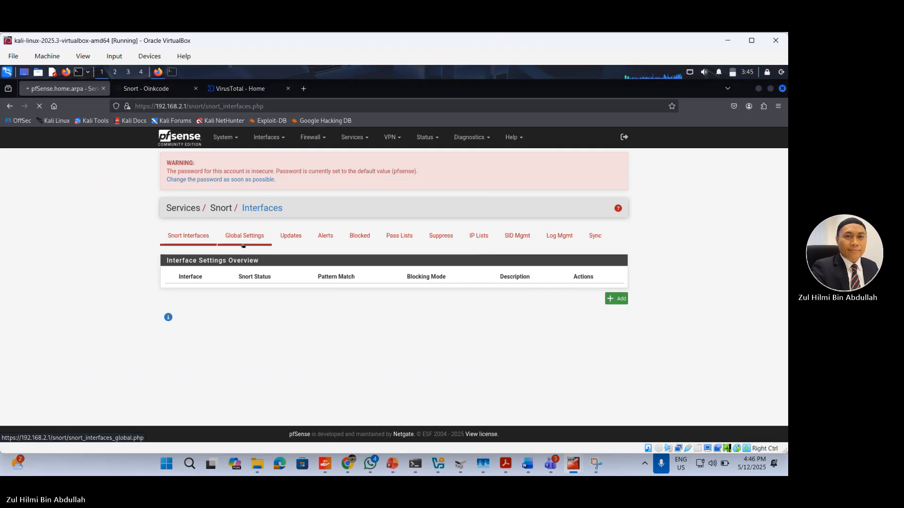
{"action": "mouse_move", "coordinate": [573, 463]}
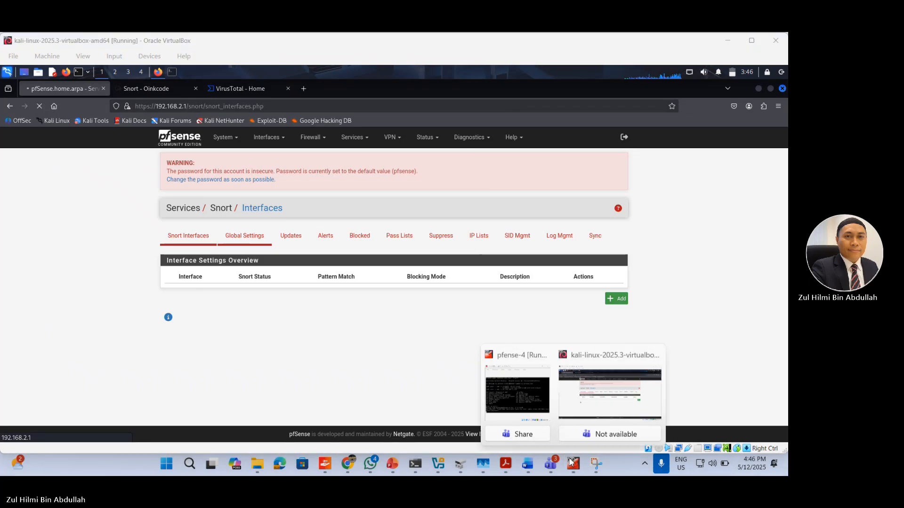
{"action": "left_click", "coordinate": [547, 389]}
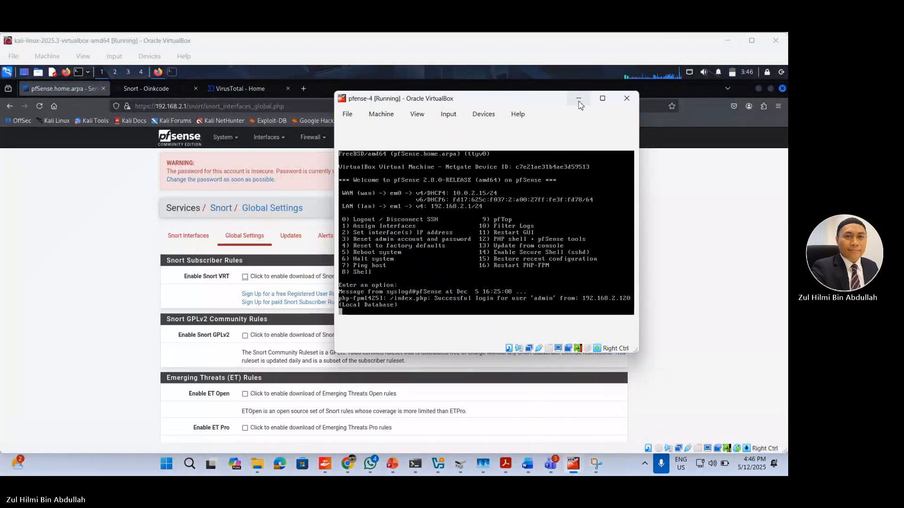
{"action": "left_click", "coordinate": [579, 98]}
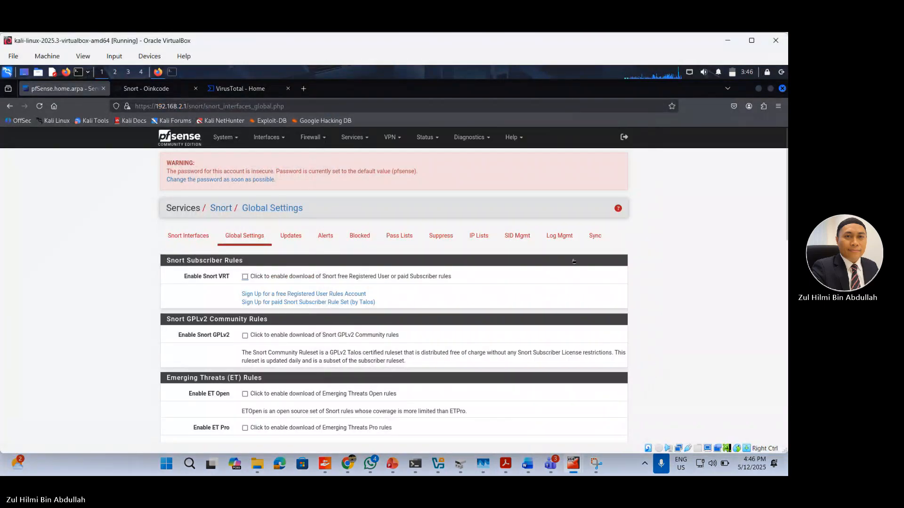
Step: Open the WAN interface's Snort settings and enable sending alerts to the system log and packet captures
{"action": "left_click", "coordinate": [188, 235]}
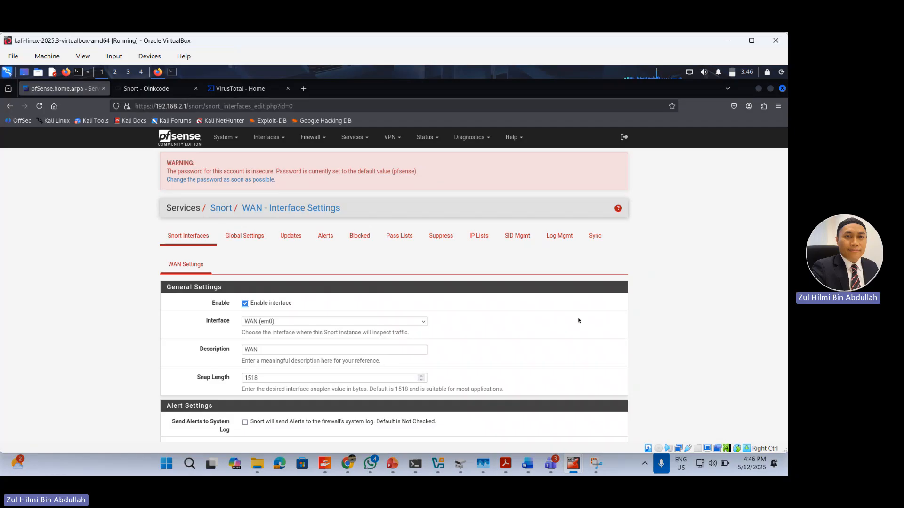
{"action": "scroll", "coordinate": [574, 320], "scroll_direction": "down", "scroll_amount": 8}
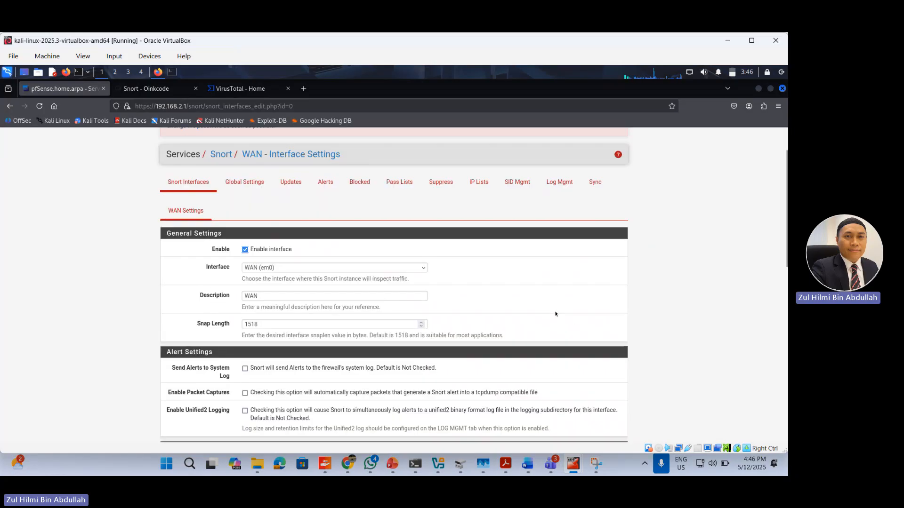
{"action": "scroll", "coordinate": [583, 293], "scroll_direction": "down", "scroll_amount": 3}
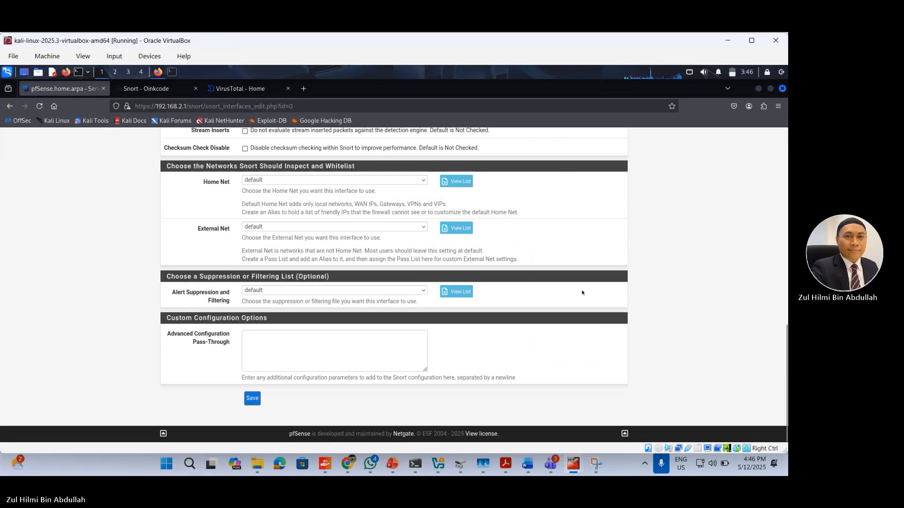
{"action": "scroll", "coordinate": [582, 292], "scroll_direction": "up", "scroll_amount": 4}
{"action": "scroll", "coordinate": [582, 290], "scroll_direction": "up", "scroll_amount": 5}
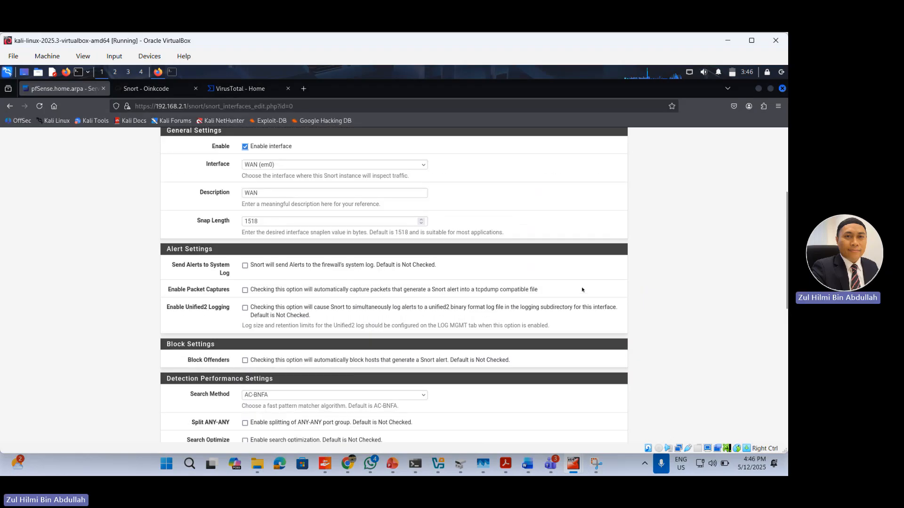
{"action": "scroll", "coordinate": [449, 284], "scroll_direction": "down", "scroll_amount": 1}
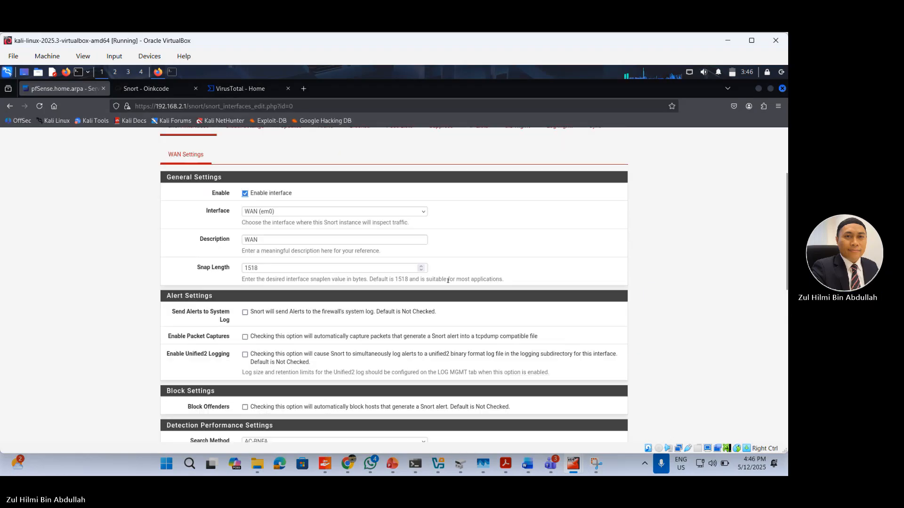
{"action": "left_click", "coordinate": [246, 313]}
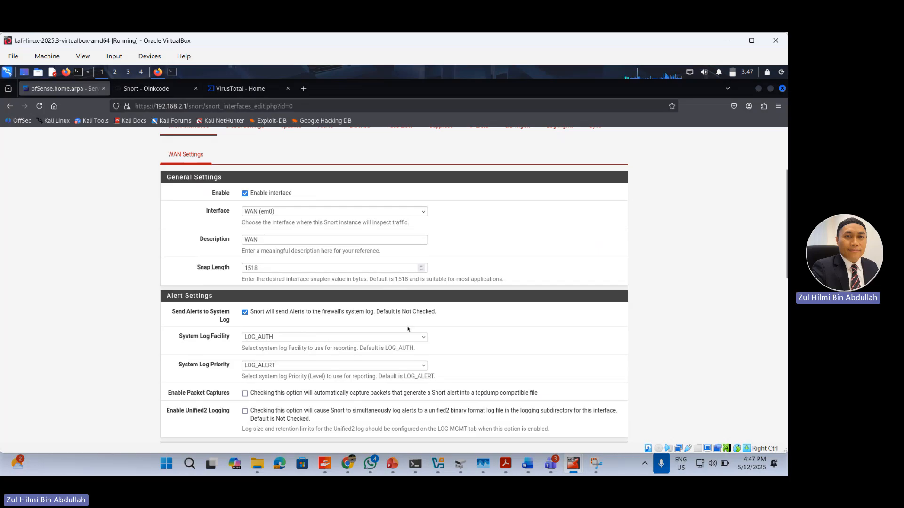
{"action": "scroll", "coordinate": [400, 327], "scroll_direction": "down", "scroll_amount": 1}
{"action": "left_click", "coordinate": [244, 346]}
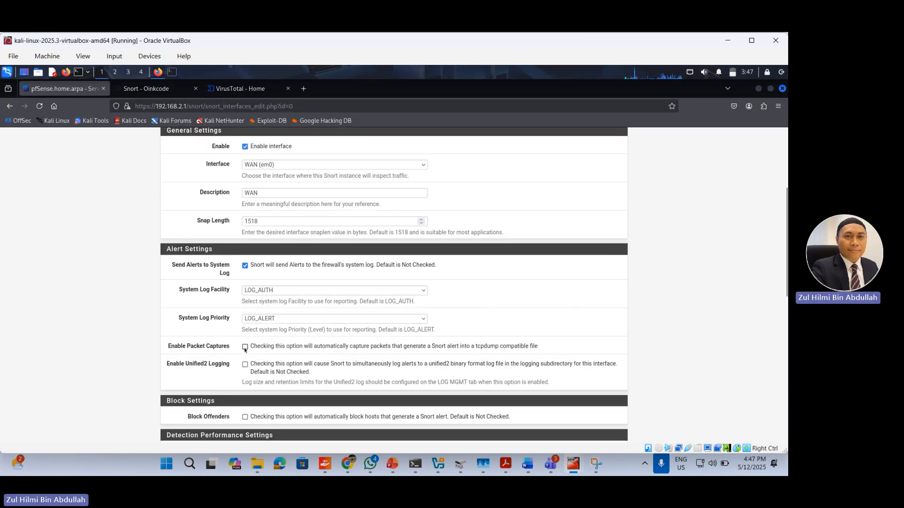
Step: Review the remaining block, detection, network and suppression options, and save the WAN interface's Snort settings
{"action": "scroll", "coordinate": [339, 359], "scroll_direction": "down", "scroll_amount": 2}
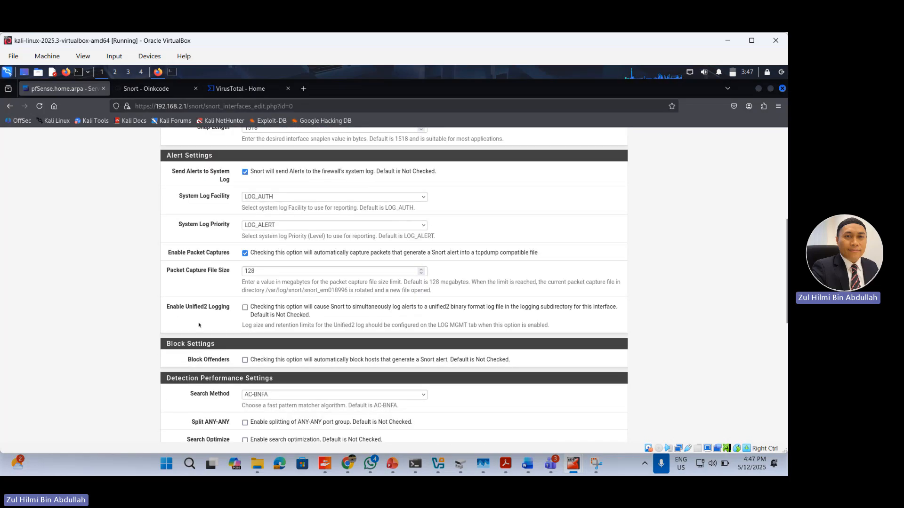
{"action": "scroll", "coordinate": [200, 325], "scroll_direction": "down", "scroll_amount": 2}
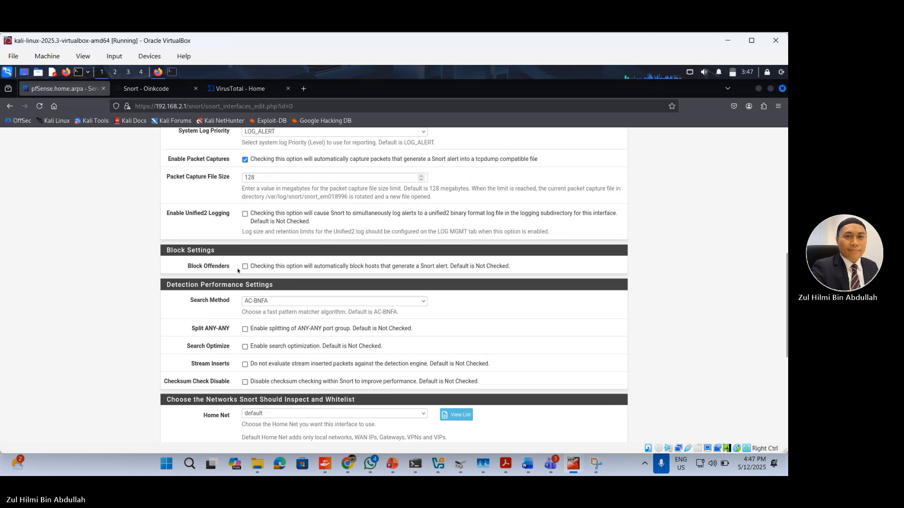
{"action": "scroll", "coordinate": [222, 302], "scroll_direction": "down", "scroll_amount": 2}
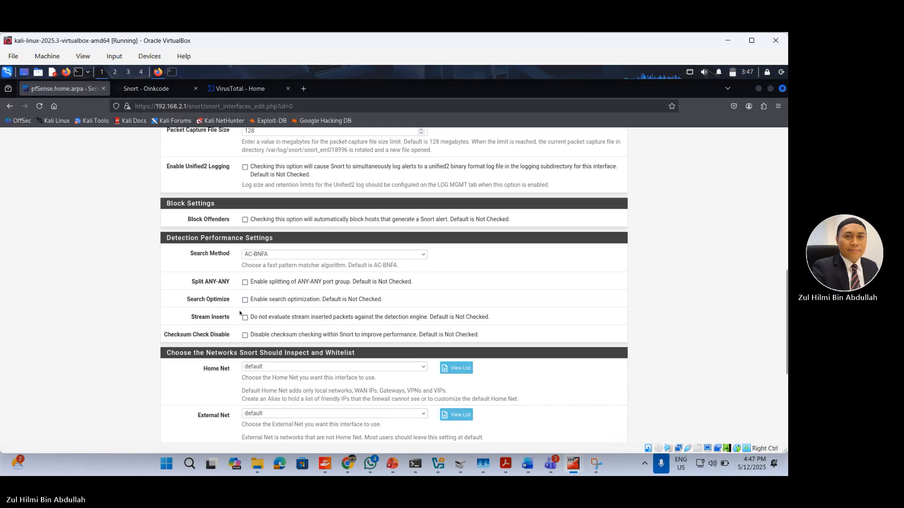
{"action": "scroll", "coordinate": [235, 329], "scroll_direction": "down", "scroll_amount": 2}
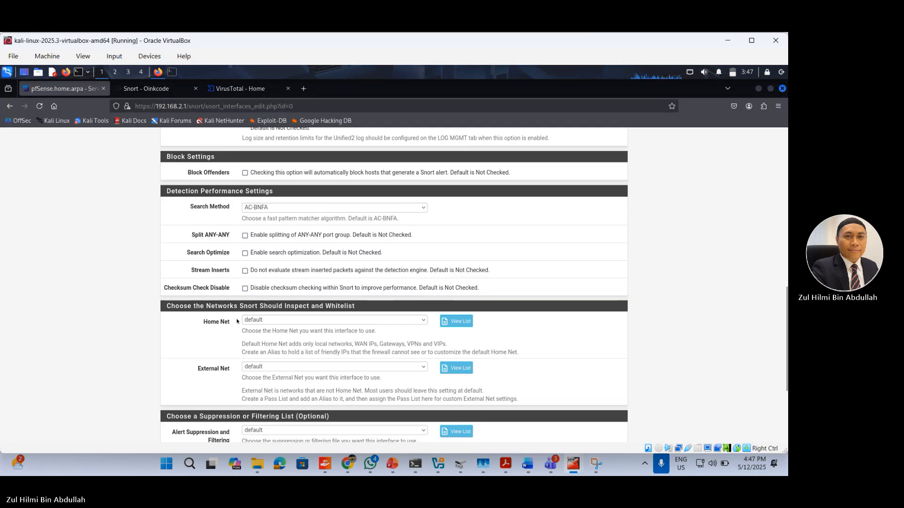
{"action": "scroll", "coordinate": [236, 313], "scroll_direction": "down", "scroll_amount": 2}
{"action": "scroll", "coordinate": [236, 322], "scroll_direction": "down", "scroll_amount": 4}
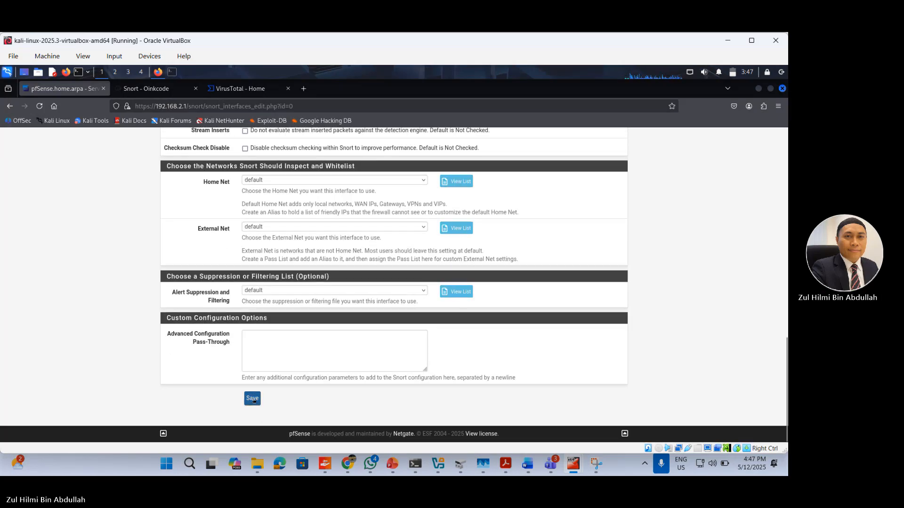
{"action": "right_click", "coordinate": [253, 399]}
{"action": "left_click", "coordinate": [249, 401]}
{"action": "left_click", "coordinate": [249, 399]}
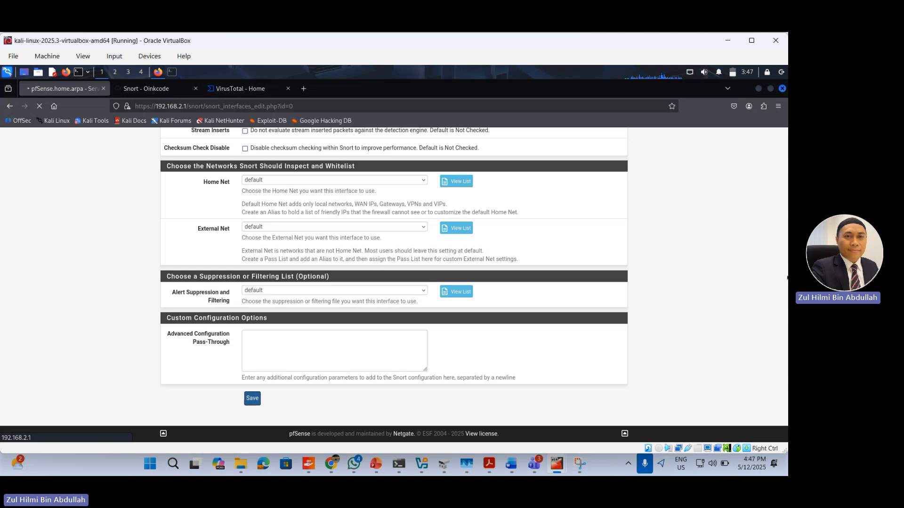
Step: Switch to Snipping Tool to read the captured Snort package installation message, and return to the Kali virtual machine
{"action": "left_click", "coordinate": [580, 469]}
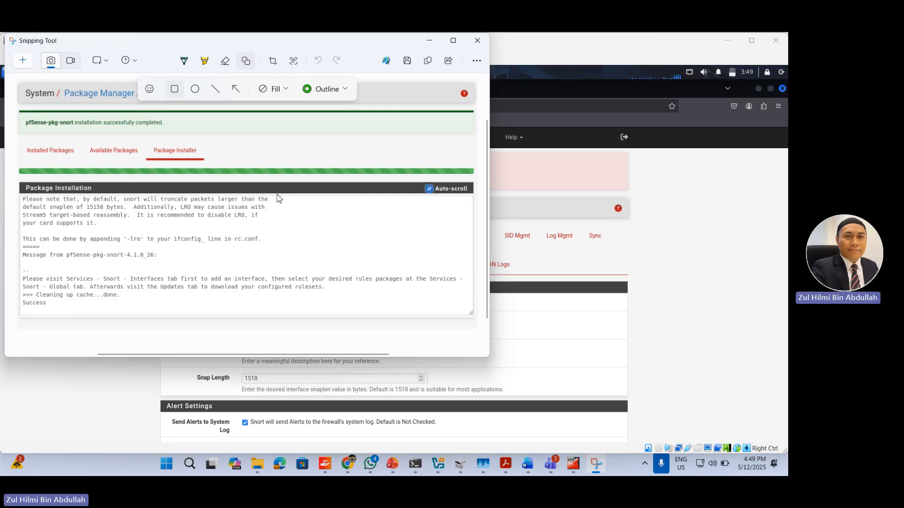
{"action": "scroll", "coordinate": [374, 226], "scroll_direction": "down", "scroll_amount": 1}
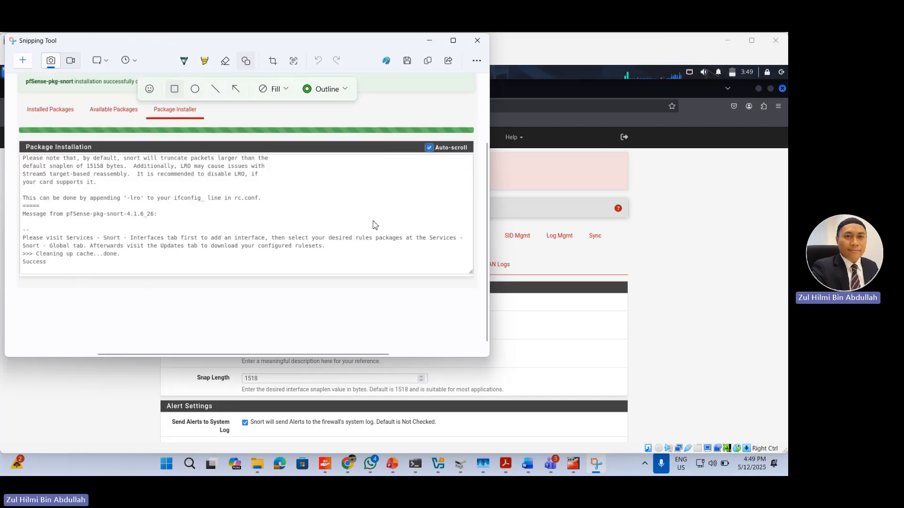
{"action": "scroll", "coordinate": [372, 212], "scroll_direction": "up", "scroll_amount": 3}
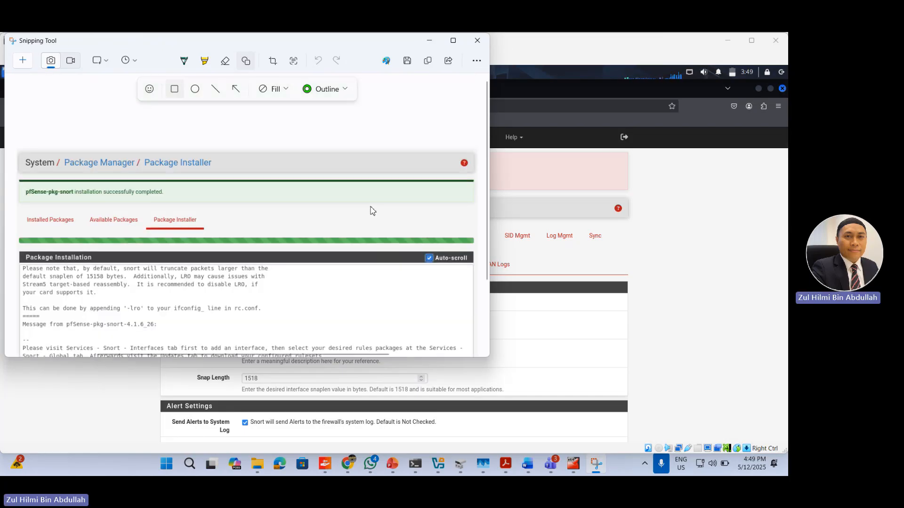
{"action": "left_click", "coordinate": [429, 40]}
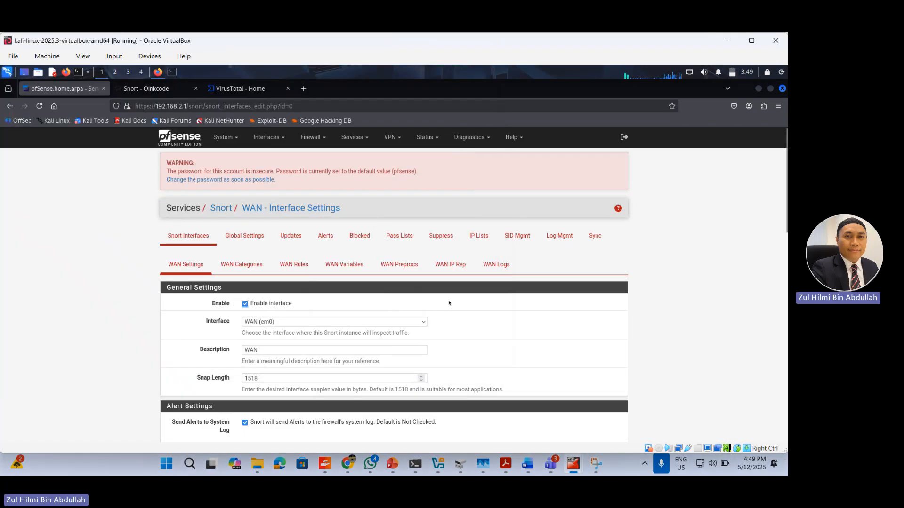
Step: Return from the saved WAN settings to the Snort interface overview and start adding another interface
{"action": "scroll", "coordinate": [440, 305], "scroll_direction": "down", "scroll_amount": 10}
{"action": "scroll", "coordinate": [448, 292], "scroll_direction": "down", "scroll_amount": 2}
{"action": "scroll", "coordinate": [438, 293], "scroll_direction": "up", "scroll_amount": 12}
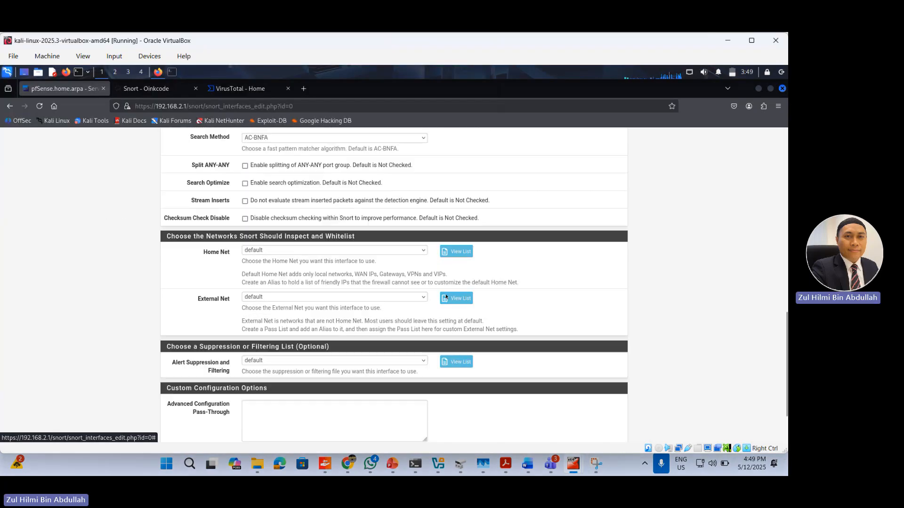
{"action": "scroll", "coordinate": [432, 293], "scroll_direction": "up", "scroll_amount": 2}
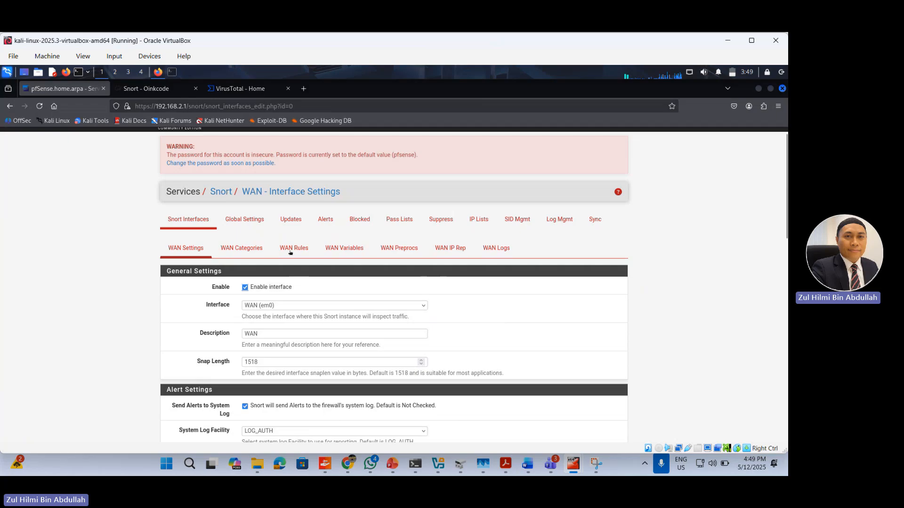
{"action": "left_click", "coordinate": [189, 221]}
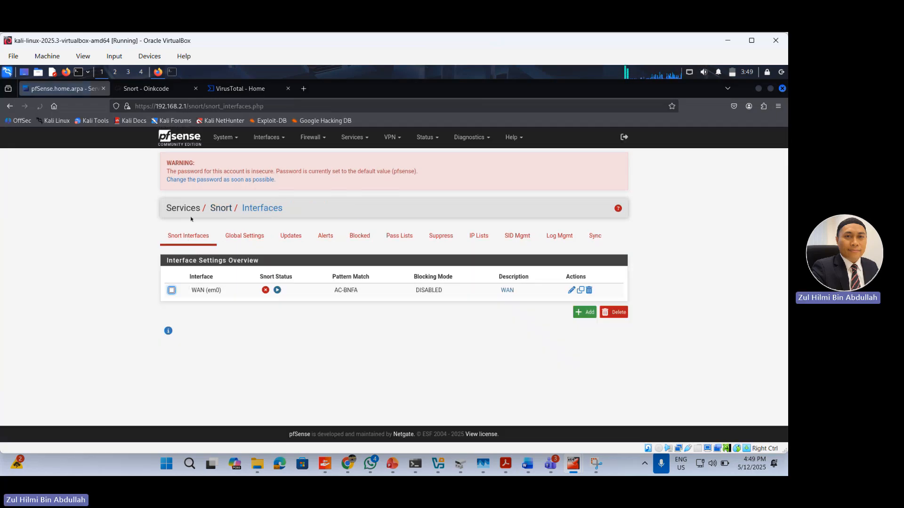
{"action": "left_click", "coordinate": [583, 310]}
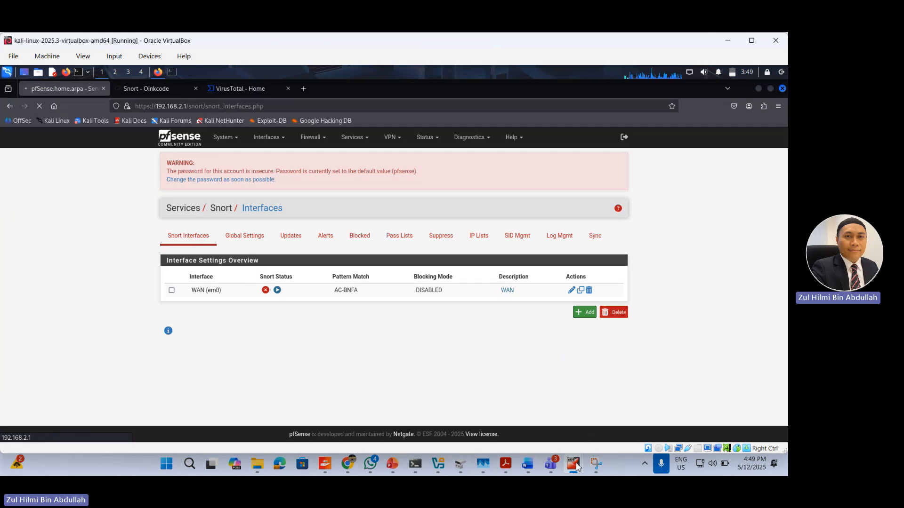
Step: Switch to the Microsoft Teams meeting window and stop sharing the screen
{"action": "left_click", "coordinate": [551, 465]}
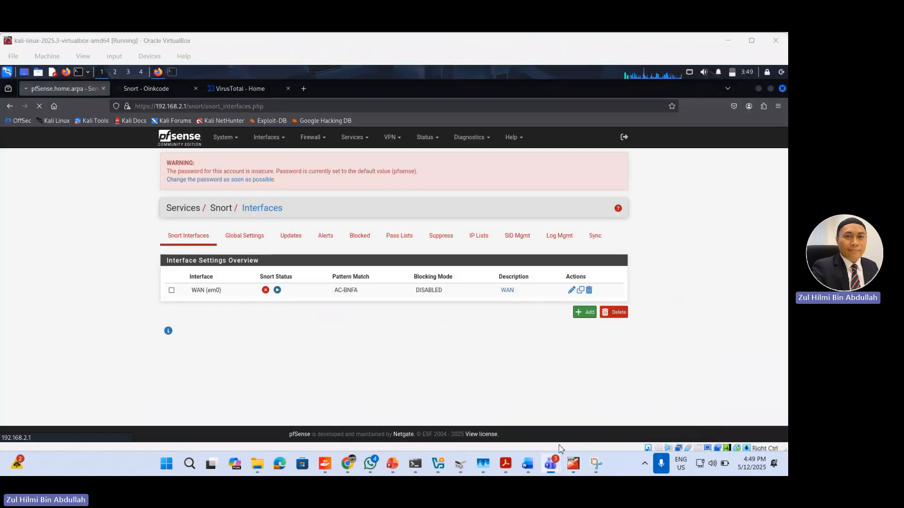
{"action": "mouse_move", "coordinate": [550, 464]}
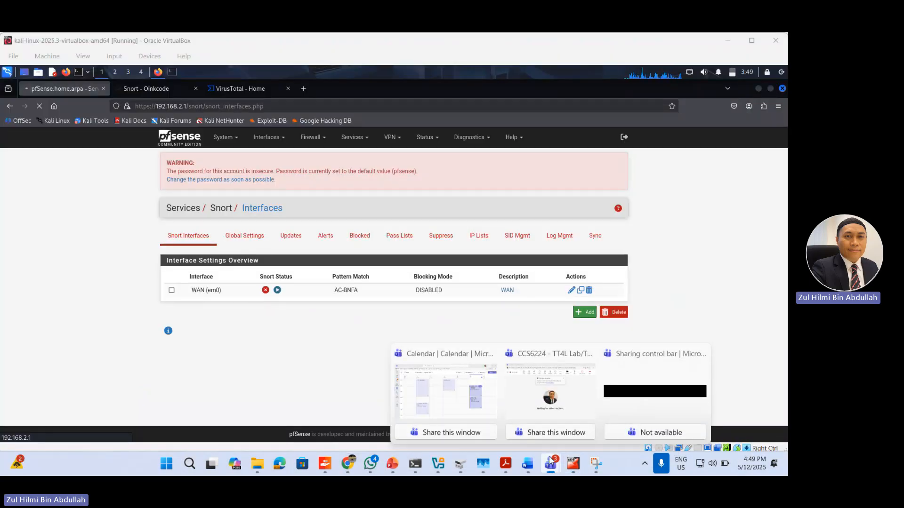
{"action": "left_click", "coordinate": [570, 386]}
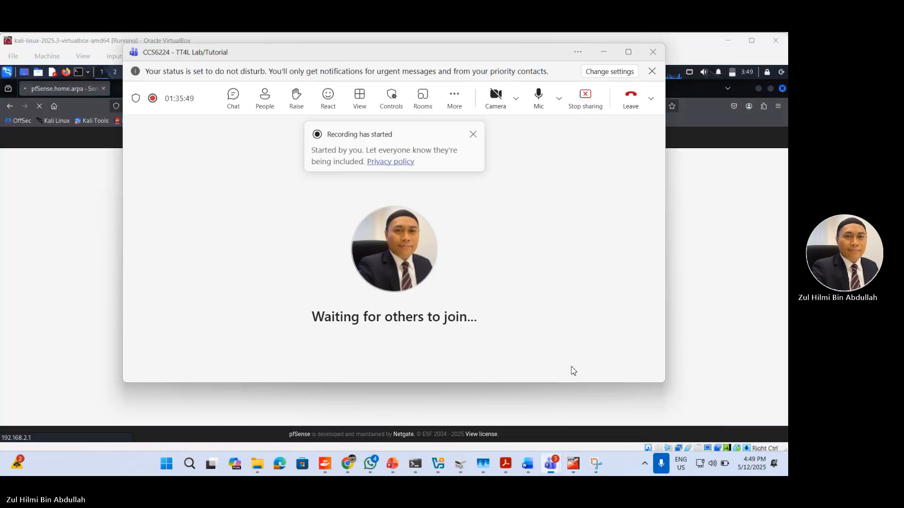
{"action": "left_click", "coordinate": [592, 103]}
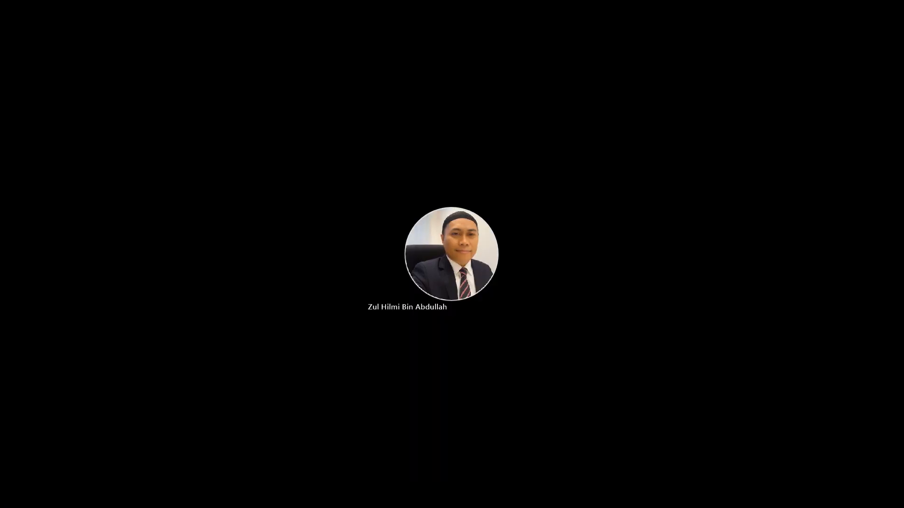